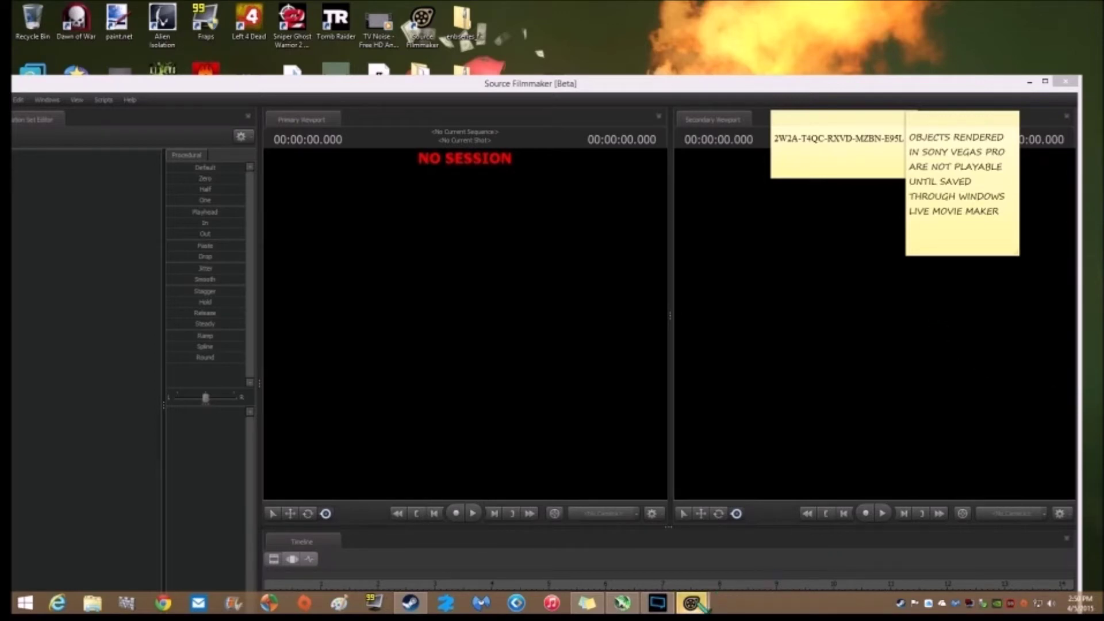
{"action": "mouse_move", "coordinate": [696, 602]}
{"action": "left_click", "coordinate": [755, 555]}
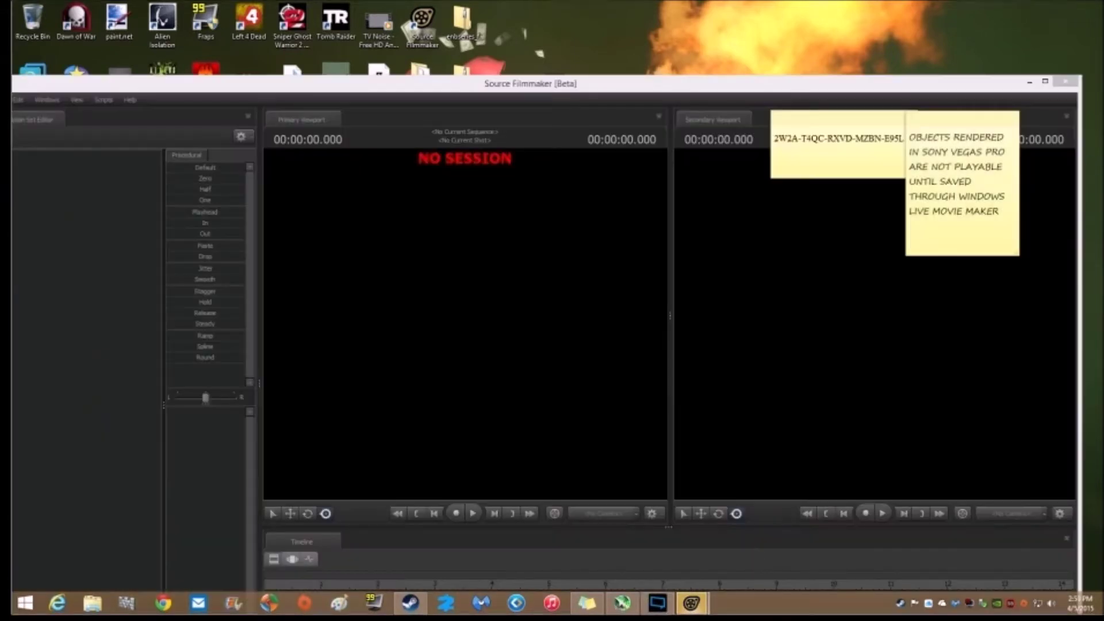
{"action": "left_click_drag", "start_coordinate": [523, 225], "coordinate": [501, 237]}
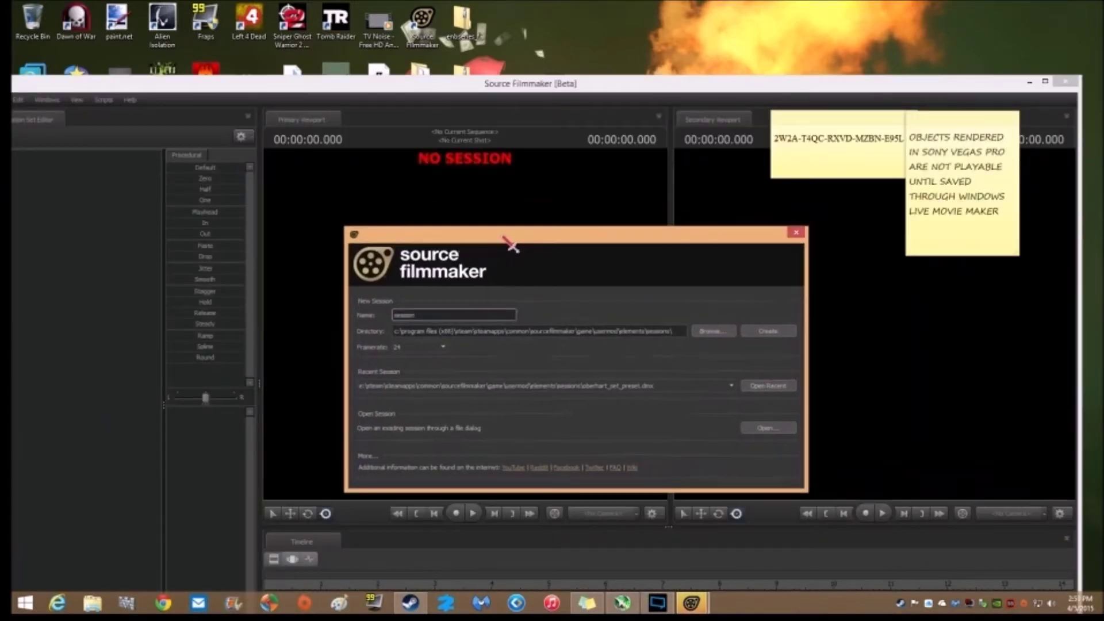
{"action": "left_click", "coordinate": [639, 49]}
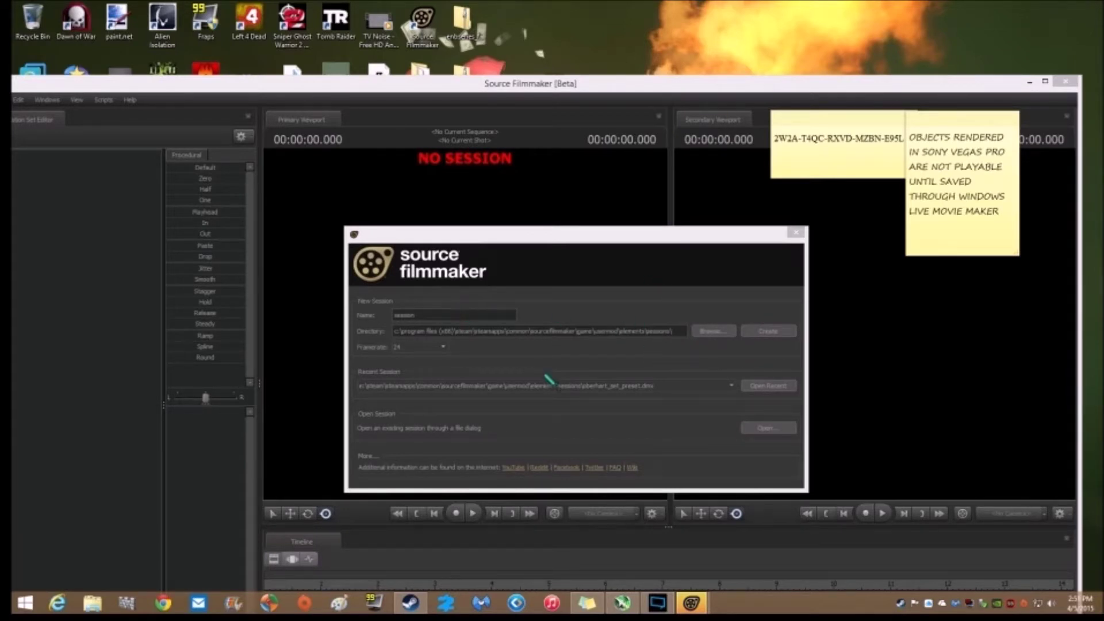
- Create a new session named "Test 101" and maximize the program window
{"action": "type", "text": "wwwwwwwwwwww"}
{"action": "left_click_drag", "start_coordinate": [486, 312], "coordinate": [117, 271]}
{"action": "key", "text": "BackSpace"}
{"action": "type", "text": "Te"}
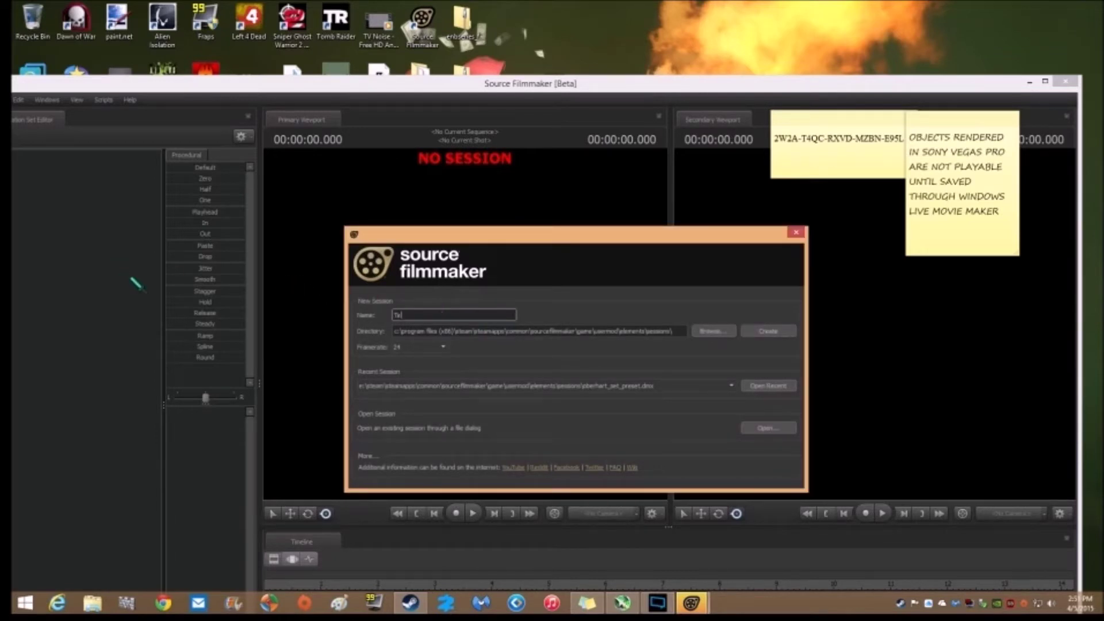
{"action": "type", "text": "st 1"}
{"action": "type", "text": "wwwwwwwwwwww"}
{"action": "key", "text": "BackSpace"}
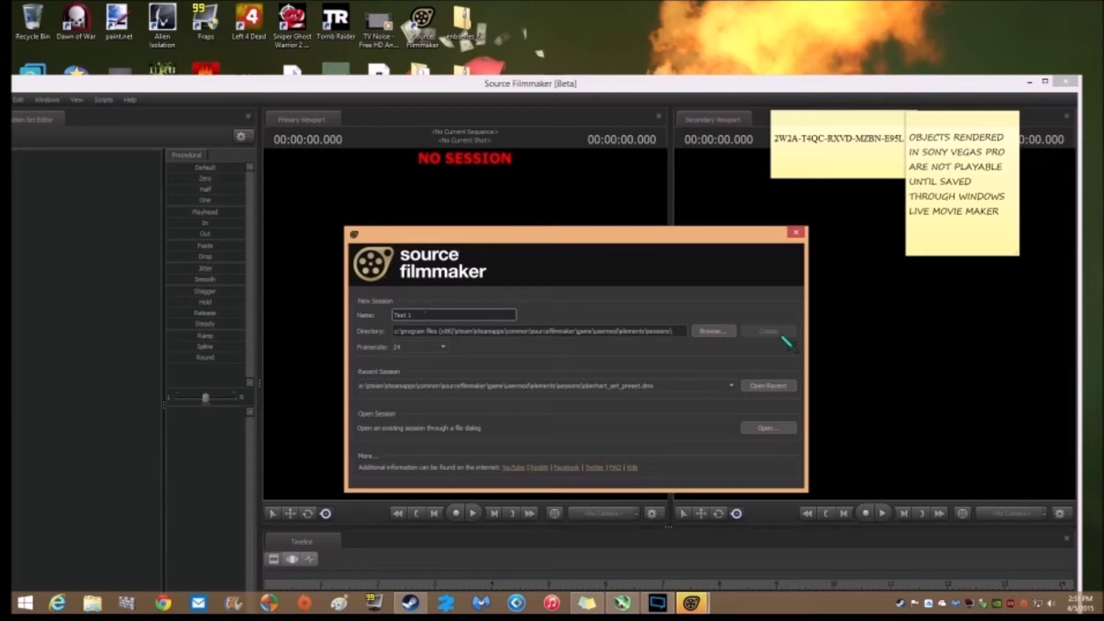
{"action": "type", "text": "01"}
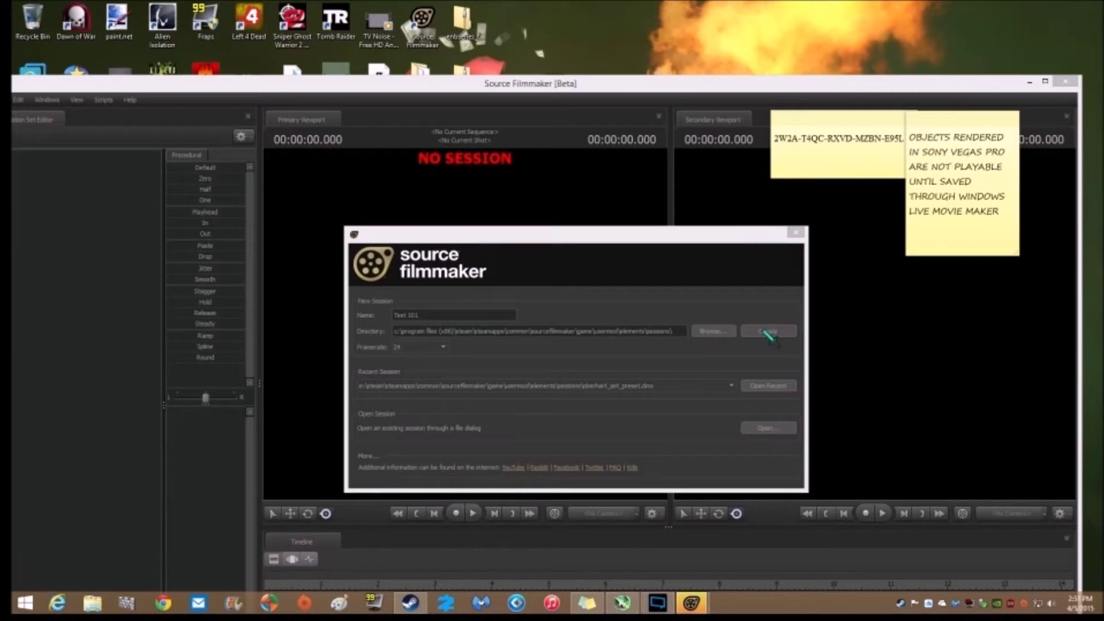
{"action": "left_click", "coordinate": [767, 332]}
{"action": "left_click_drag", "start_coordinate": [739, 87], "coordinate": [741, 3]}
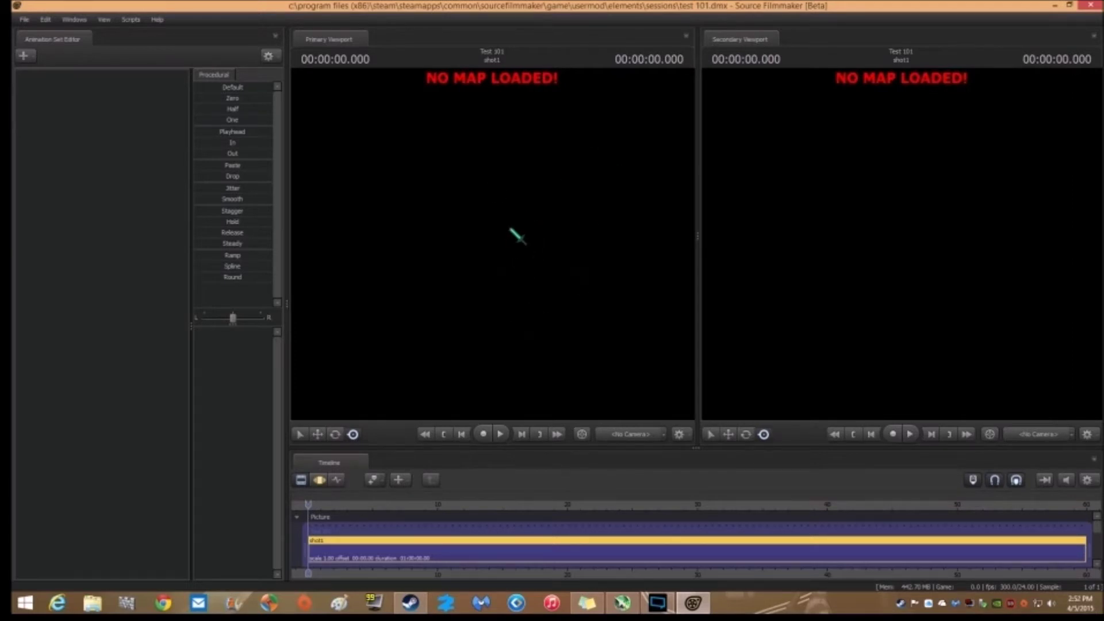
- Load the map arena_offblast_final.bsp, clearing the file filter and listing maps from All Mods
{"action": "right_click", "coordinate": [510, 229]}
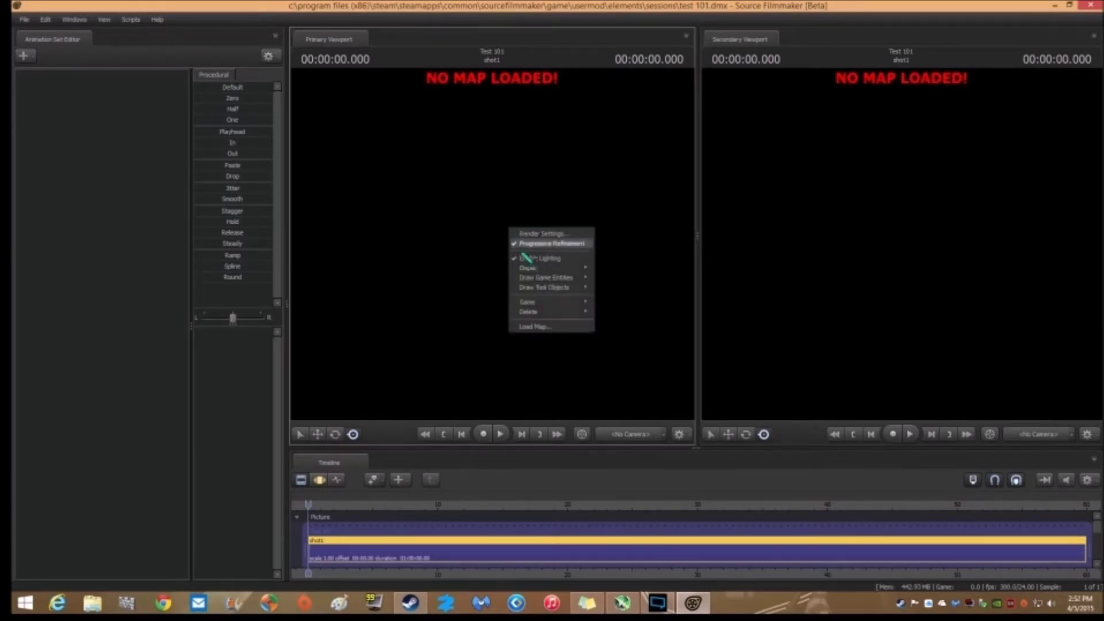
{"action": "left_click", "coordinate": [561, 327]}
{"action": "left_click_drag", "start_coordinate": [529, 424], "coordinate": [352, 401]}
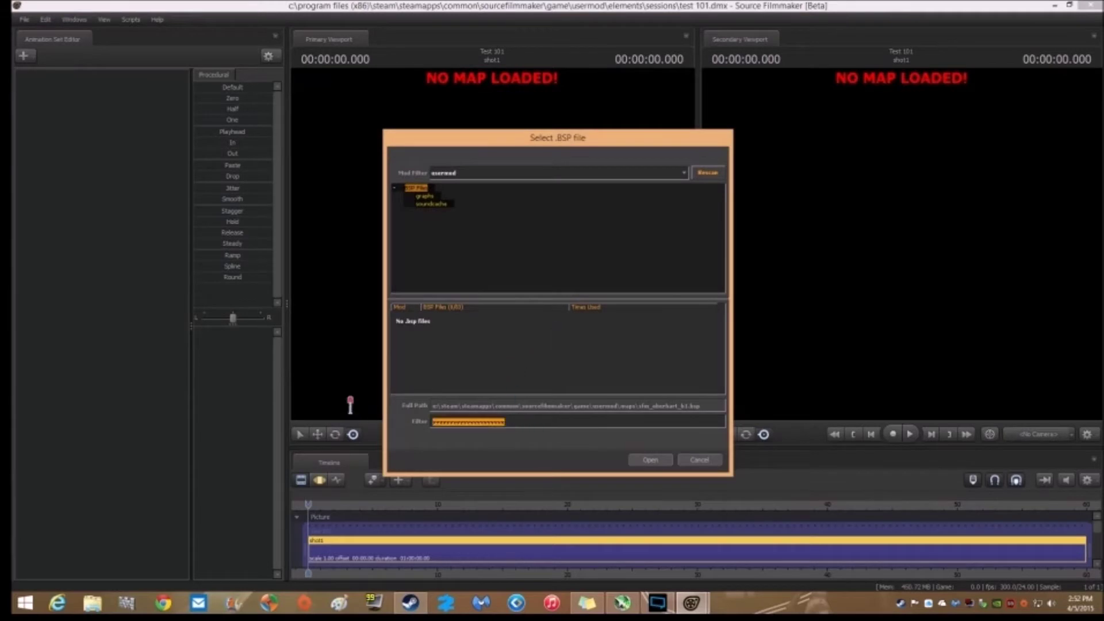
{"action": "key", "text": "BackSpace"}
{"action": "left_click", "coordinate": [520, 172]}
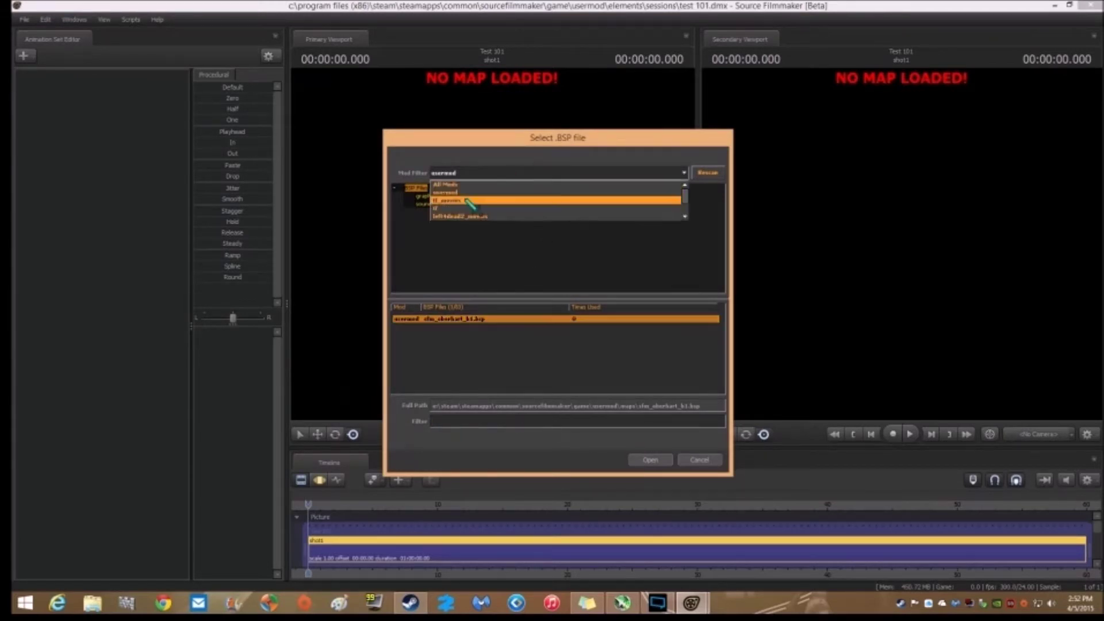
{"action": "left_click", "coordinate": [467, 196]}
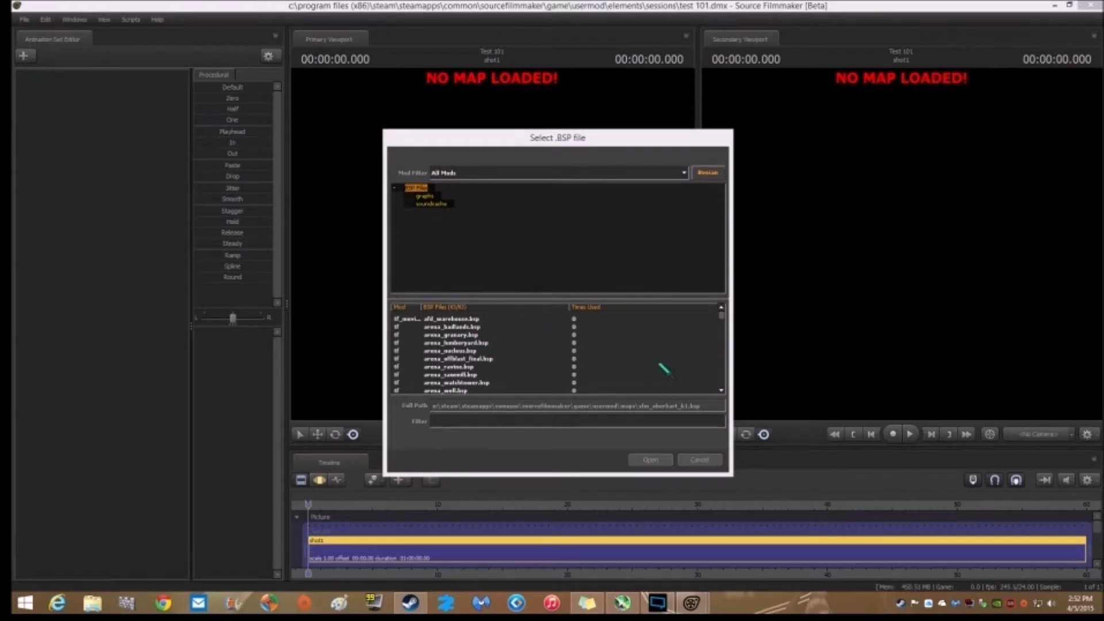
{"action": "mouse_move", "coordinate": [722, 314]}
{"action": "left_mouse_down"}
{"action": "mouse_move", "coordinate": [721, 402]}
{"action": "mouse_move", "coordinate": [722, 313]}
{"action": "left_mouse_up"}
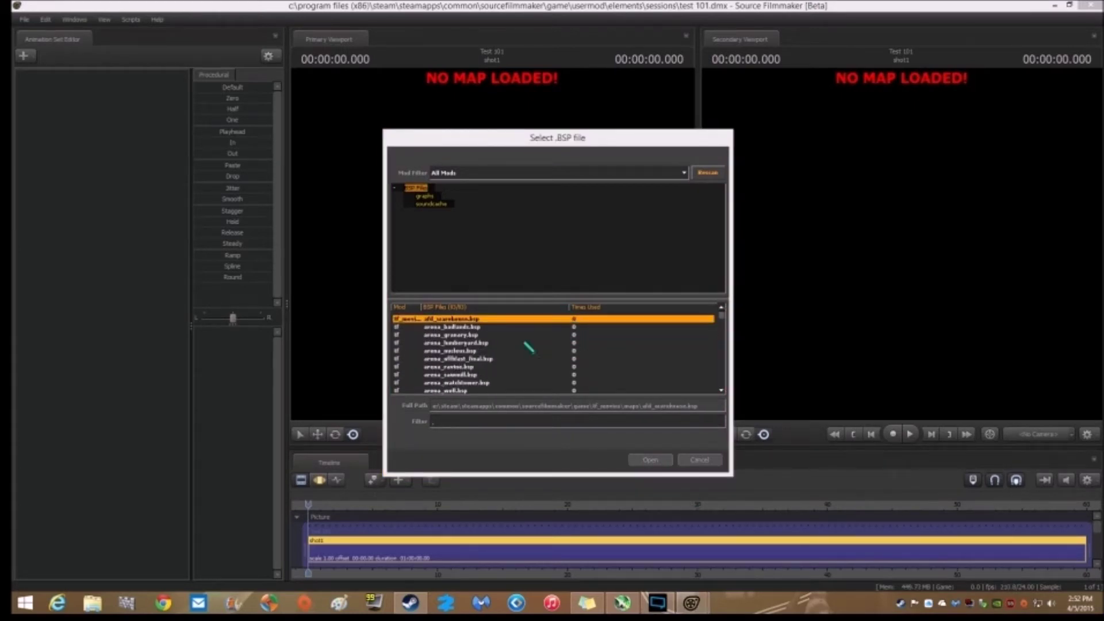
{"action": "double_click", "coordinate": [471, 359]}
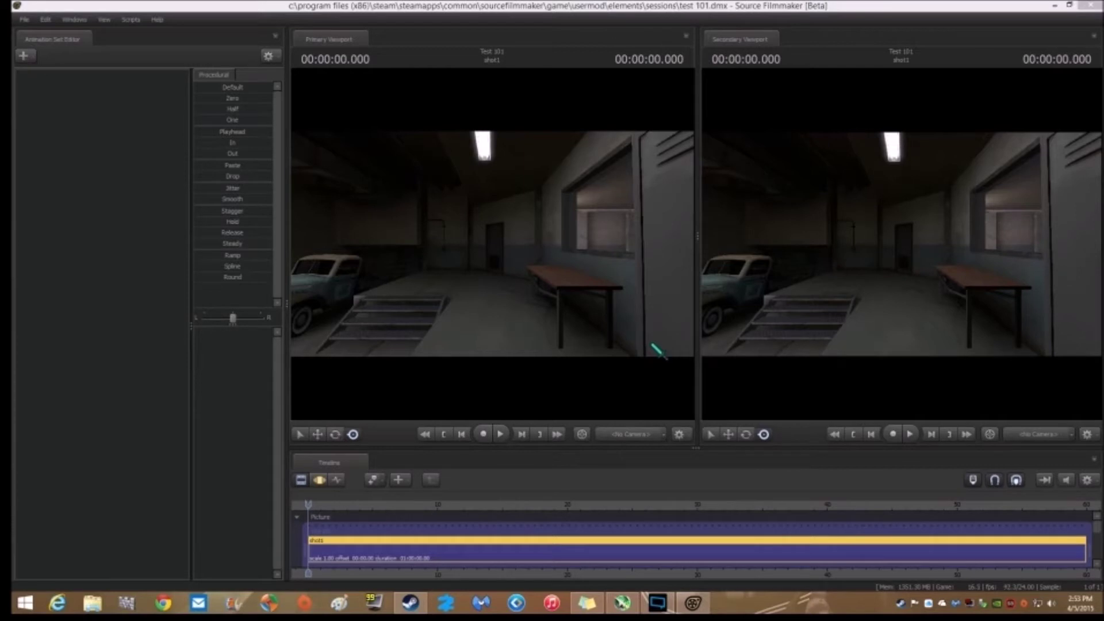
- Create a new scene camera for the Secondary Viewport
{"action": "left_click_drag", "start_coordinate": [608, 264], "coordinate": [493, 244]}
{"action": "left_click_drag", "start_coordinate": [1018, 362], "coordinate": [903, 246]}
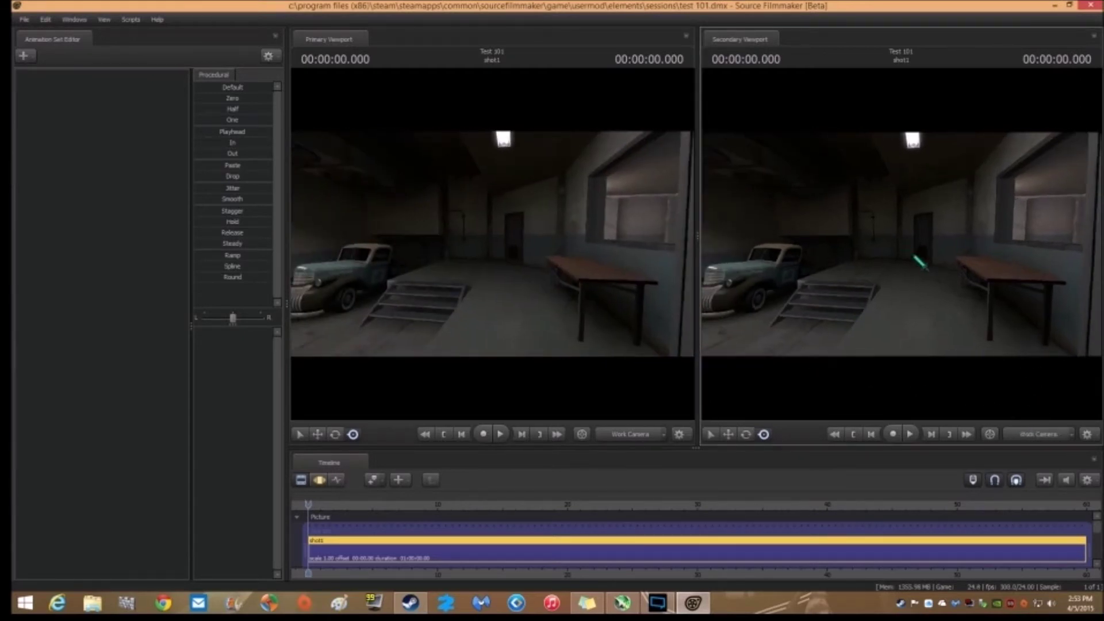
{"action": "left_click", "coordinate": [1072, 435]}
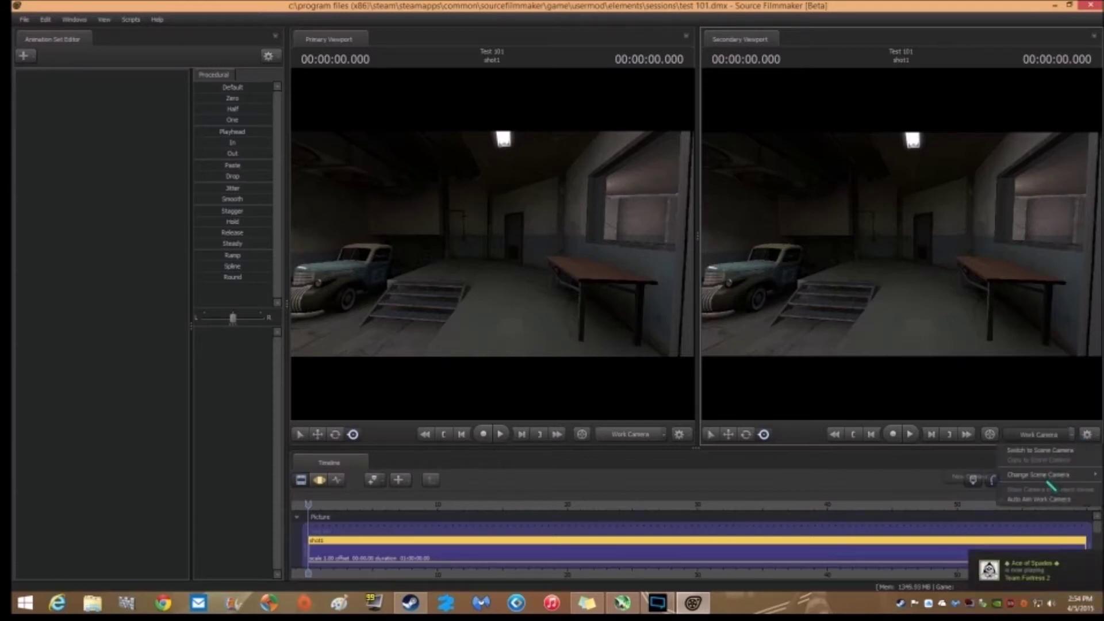
{"action": "mouse_move", "coordinate": [1044, 476]}
{"action": "left_click", "coordinate": [975, 480]}
- Fly the scene camera forward in the Secondary Viewport to frame the top of the metal stairs and the far door
{"action": "left_click_drag", "start_coordinate": [994, 311], "coordinate": [1058, 311]}
{"action": "key", "text": "w"}
{"action": "key", "text": "w"}
{"action": "key", "text": "w"}
{"action": "key", "text": "w"}
{"action": "key", "text": "d"}
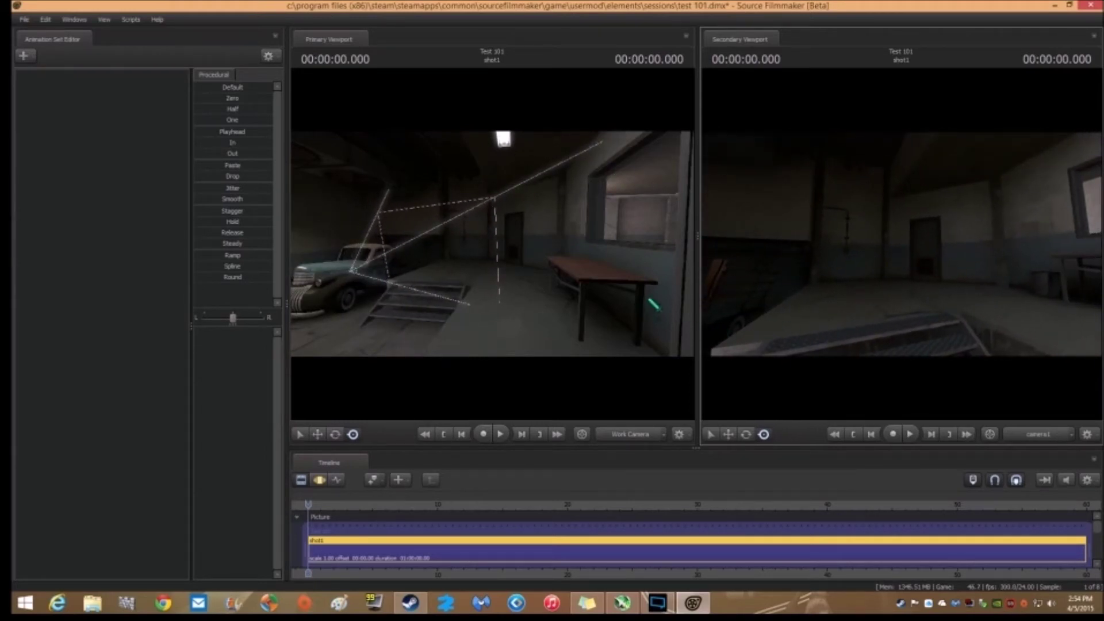
- Fly the work camera in the Primary Viewport to examine the scene camera's frame near the stairs from several angles
{"action": "left_click_drag", "start_coordinate": [650, 300], "coordinate": [679, 302]}
{"action": "key", "text": "a"}
{"action": "key", "text": "d"}
{"action": "key", "text": "a"}
{"action": "key", "text": "d"}
{"action": "key", "text": "w"}
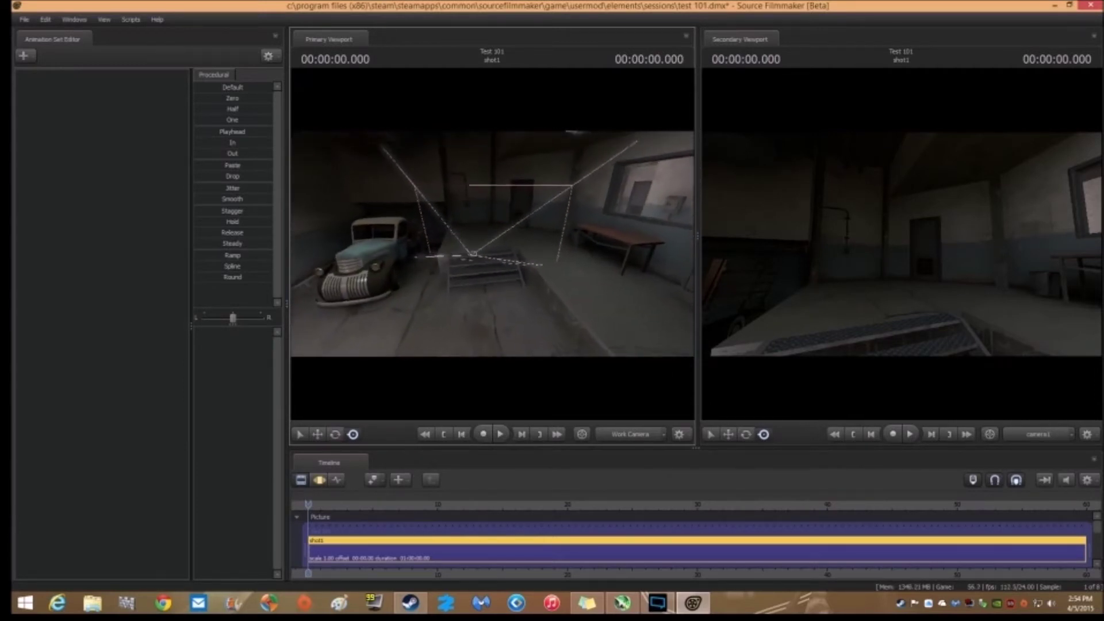
{"action": "key", "text": "d"}
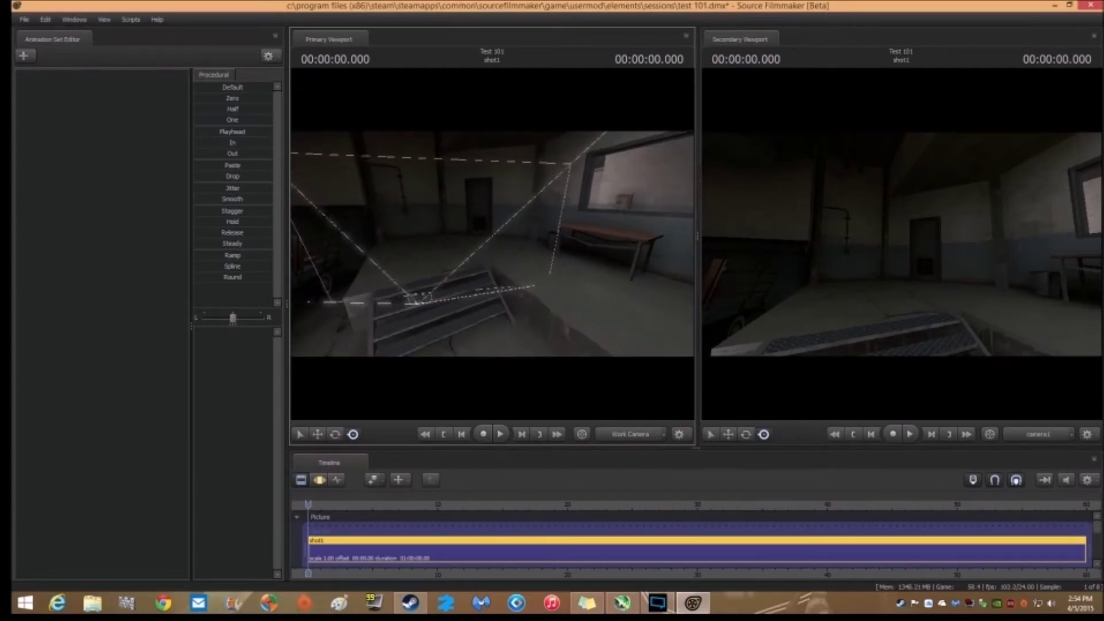
{"action": "key", "text": "a"}
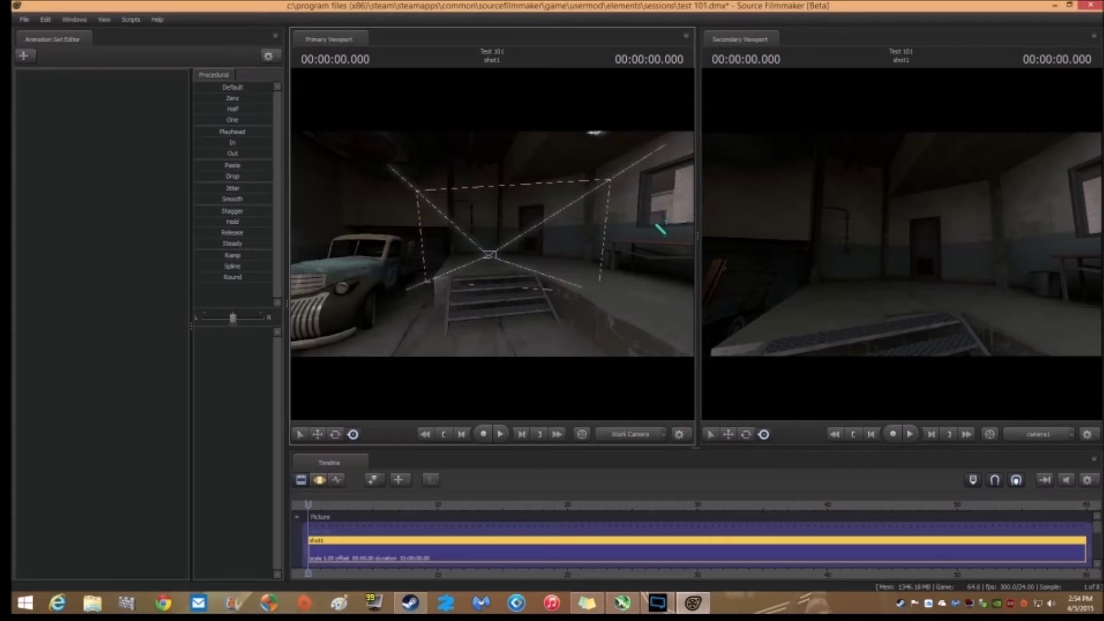
- Detach the Secondary Viewport into a floating window and dock it again beside the Primary Viewport
{"action": "left_click", "coordinate": [82, 20]}
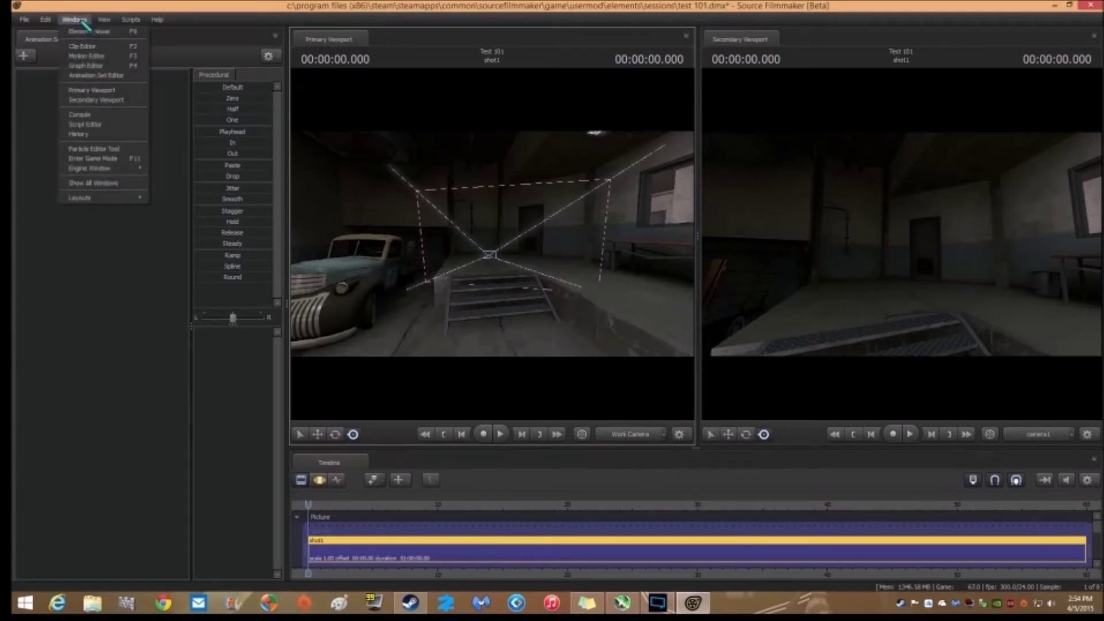
{"action": "left_click", "coordinate": [102, 102]}
{"action": "left_click_drag", "start_coordinate": [765, 38], "coordinate": [693, 229]}
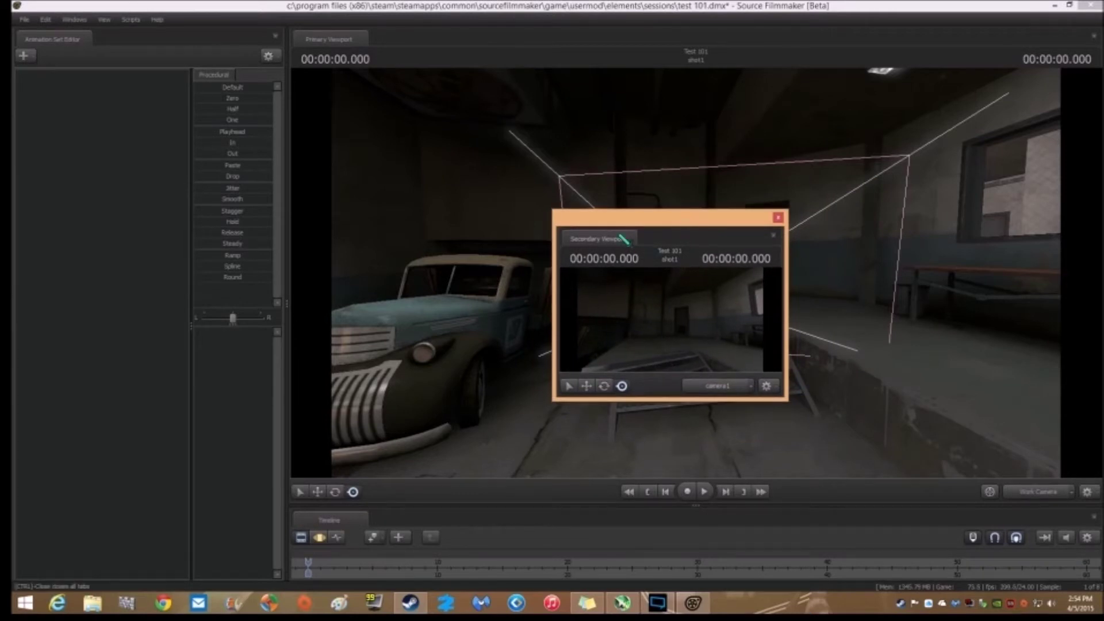
{"action": "left_click_drag", "start_coordinate": [593, 244], "coordinate": [1078, 302]}
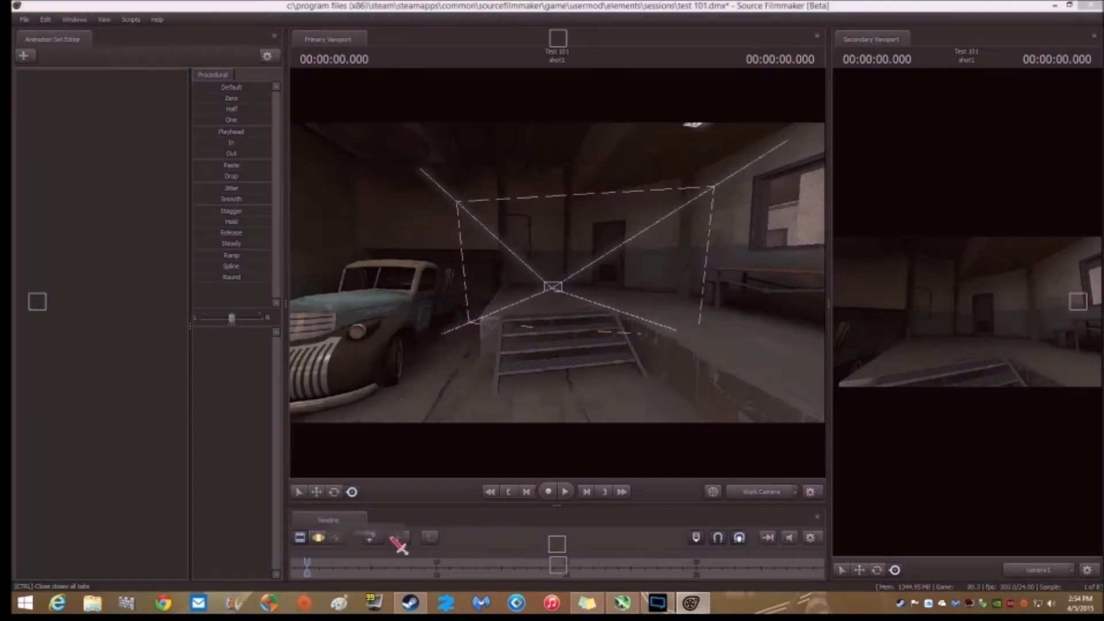
- Dock the Timeline across the full width beneath the viewports and resize both viewports to equal widths
{"action": "left_click_drag", "start_coordinate": [400, 544], "coordinate": [569, 572]}
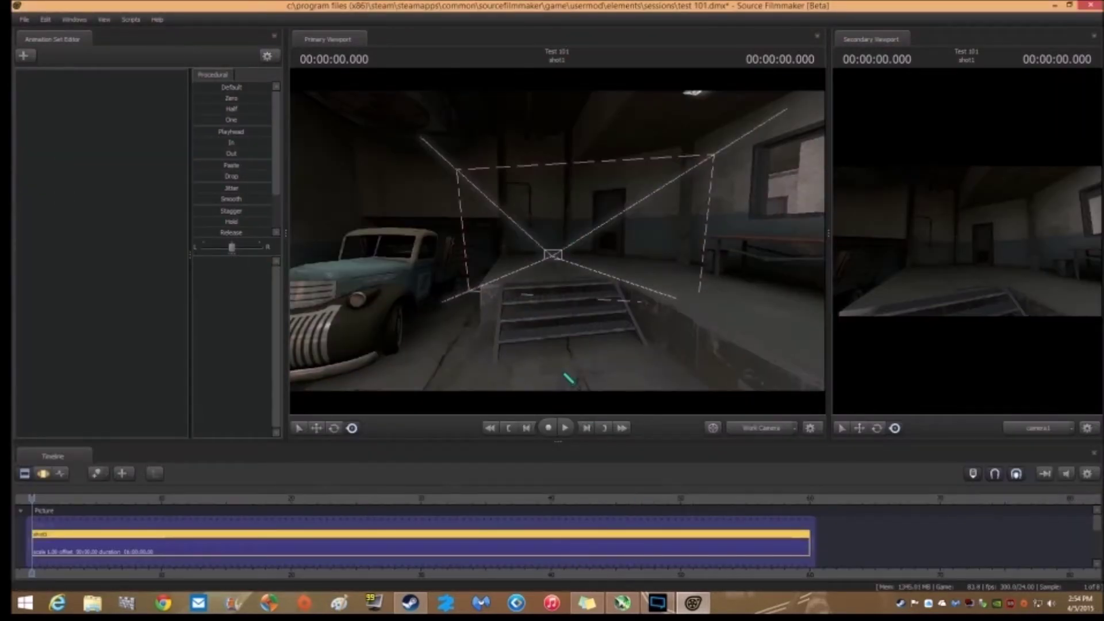
{"action": "left_click_drag", "start_coordinate": [829, 233], "coordinate": [698, 264]}
{"action": "left_click_drag", "start_coordinate": [865, 293], "coordinate": [876, 292]}
{"action": "left_click_drag", "start_coordinate": [650, 322], "coordinate": [601, 322]}
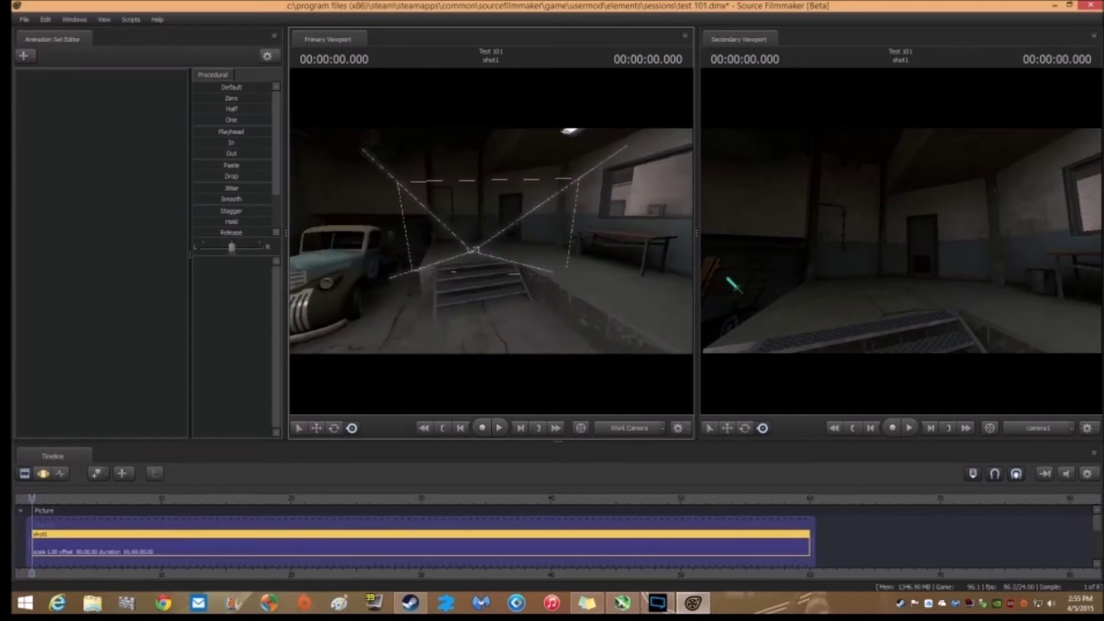
{"action": "left_click", "coordinate": [1073, 429]}
{"action": "mouse_move", "coordinate": [1070, 468]}
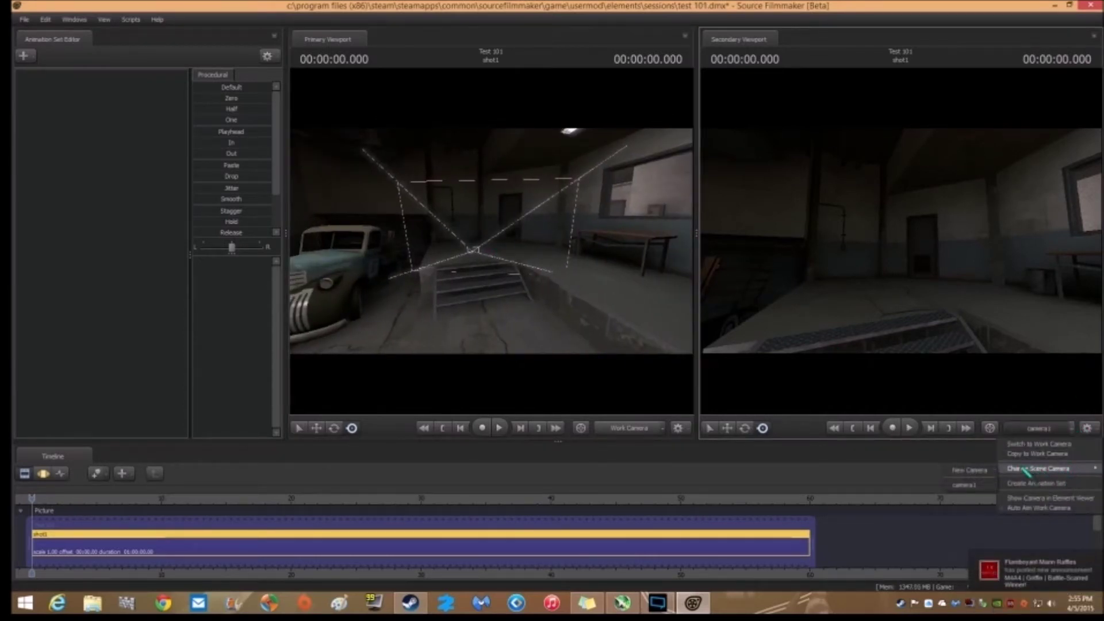
{"action": "left_click", "coordinate": [883, 468]}
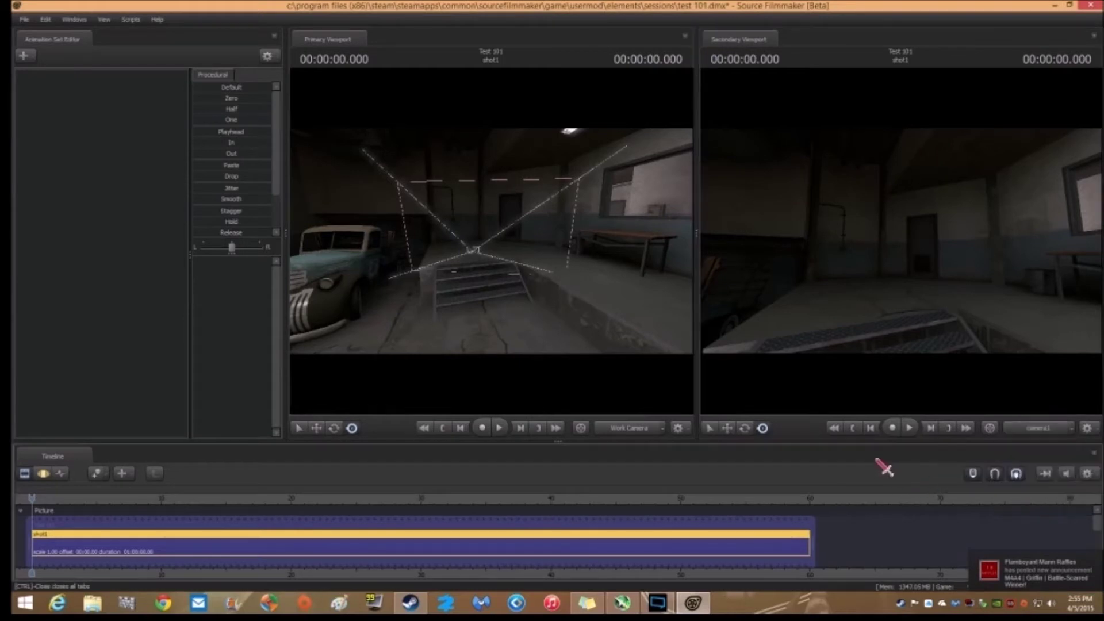
- Look around the garage in the Primary Viewport, examining the scene camera's position relative to the parked truck and stairs
{"action": "left_click_drag", "start_coordinate": [563, 265], "coordinate": [538, 263]}
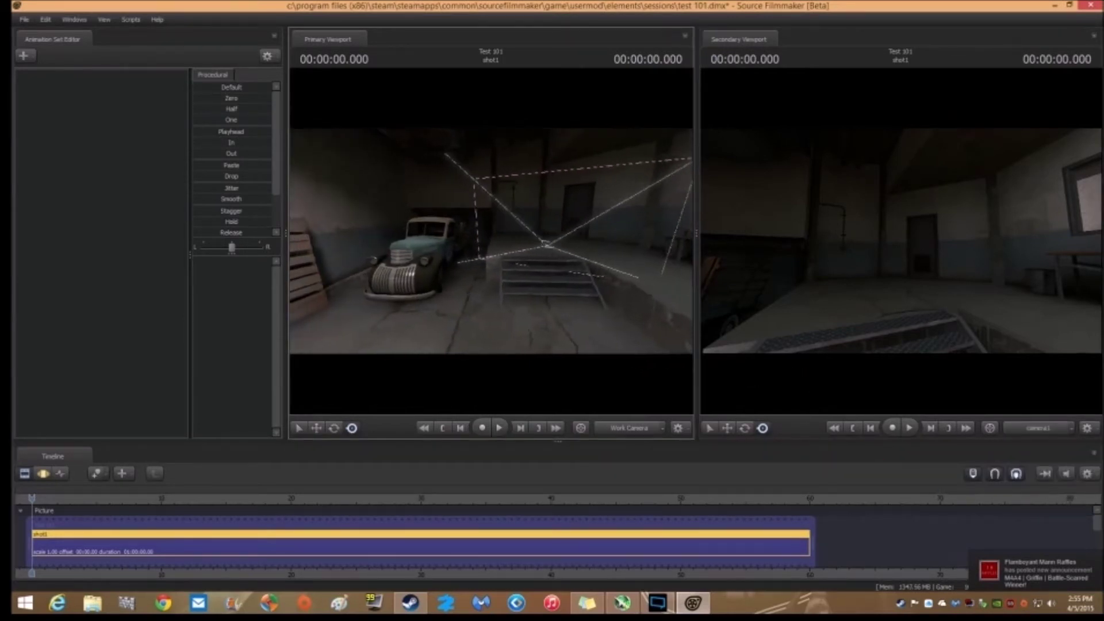
{"action": "left_click_drag", "start_coordinate": [537, 263], "coordinate": [624, 260]}
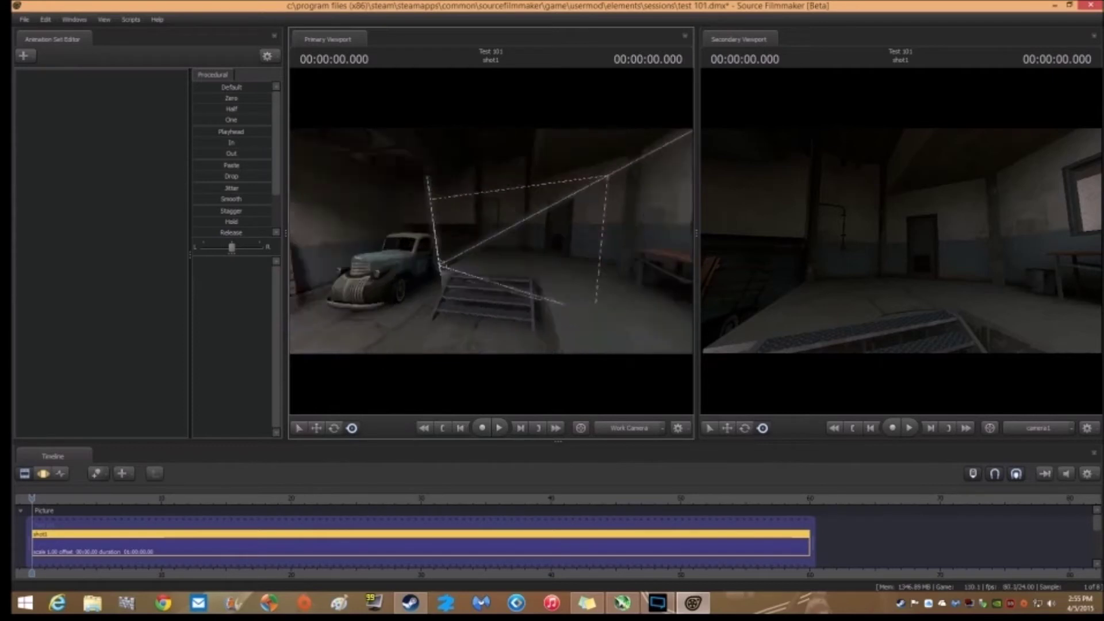
{"action": "left_click_drag", "start_coordinate": [492, 242], "coordinate": [422, 242]}
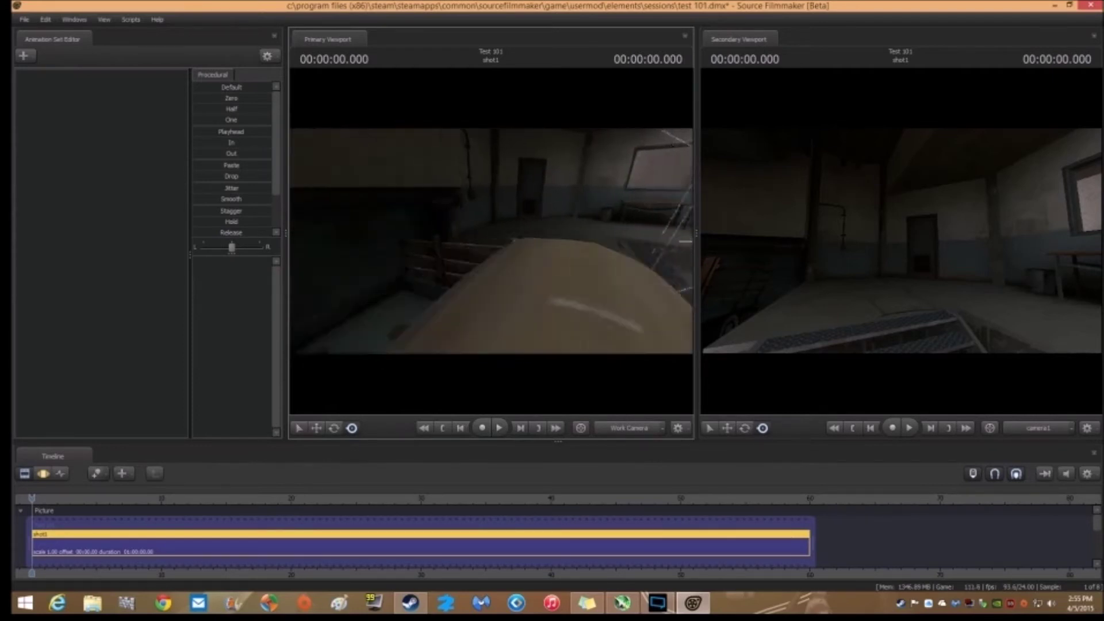
{"action": "key", "text": "w"}
{"action": "key", "text": "d"}
{"action": "left_click_drag", "start_coordinate": [492, 242], "coordinate": [377, 242]}
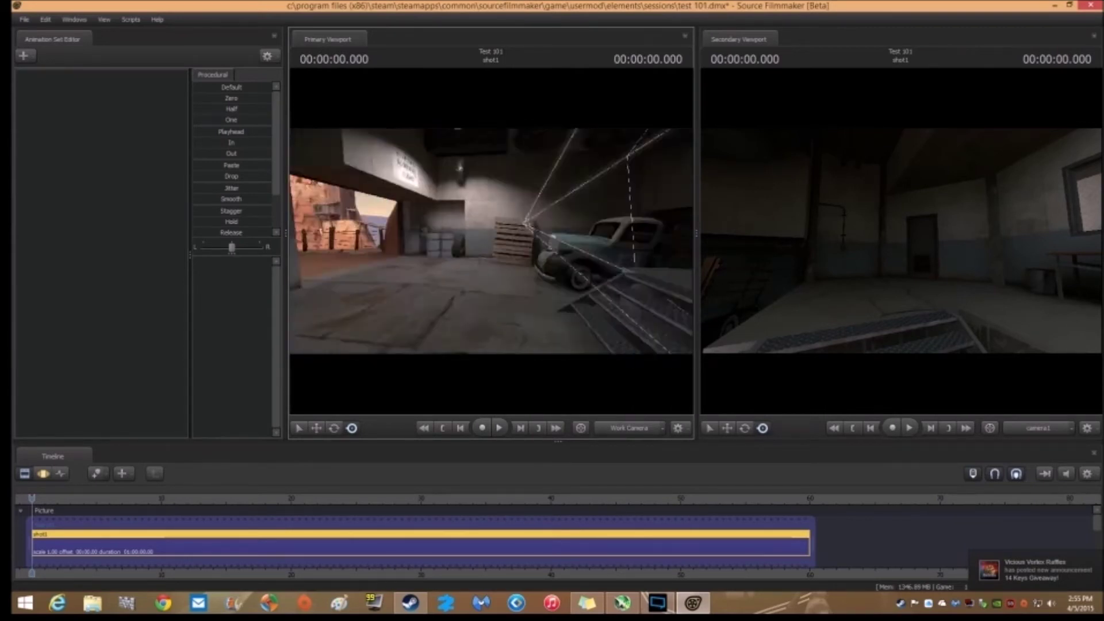
{"action": "key", "text": "w"}
{"action": "left_click_drag", "start_coordinate": [491, 241], "coordinate": [549, 241]}
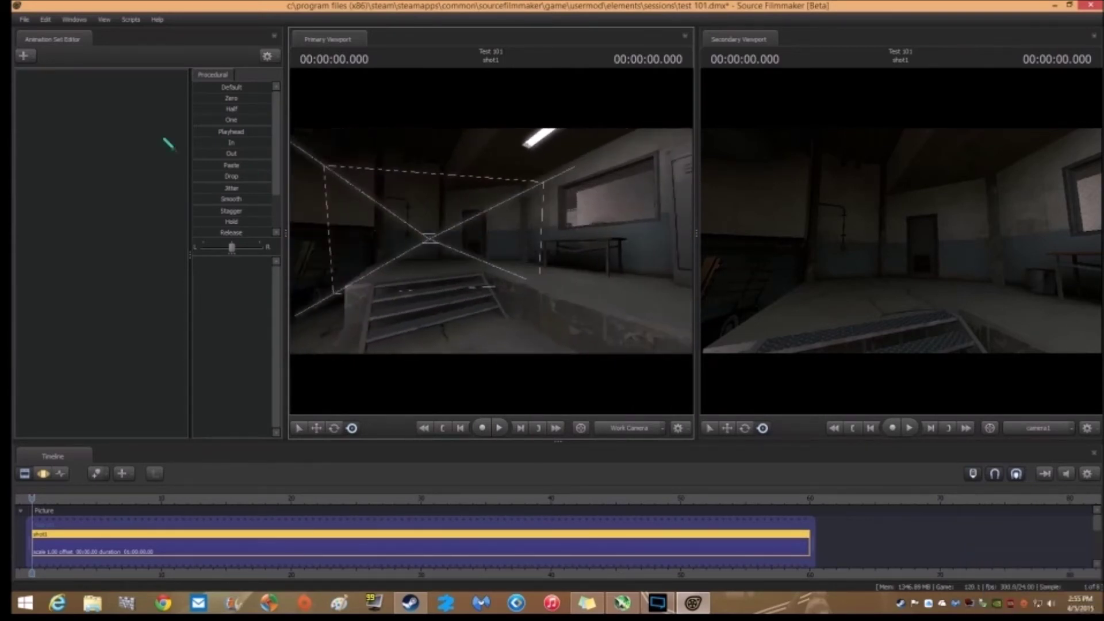
- Switch the workspace to fullscreen display
{"action": "left_click", "coordinate": [104, 19]}
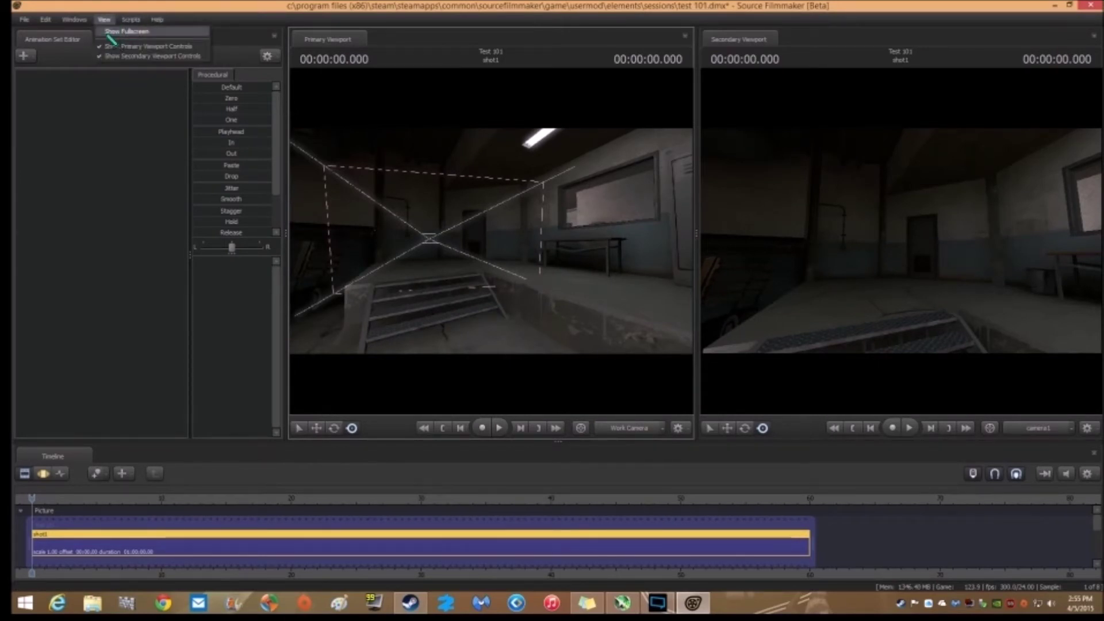
{"action": "left_click", "coordinate": [117, 32]}
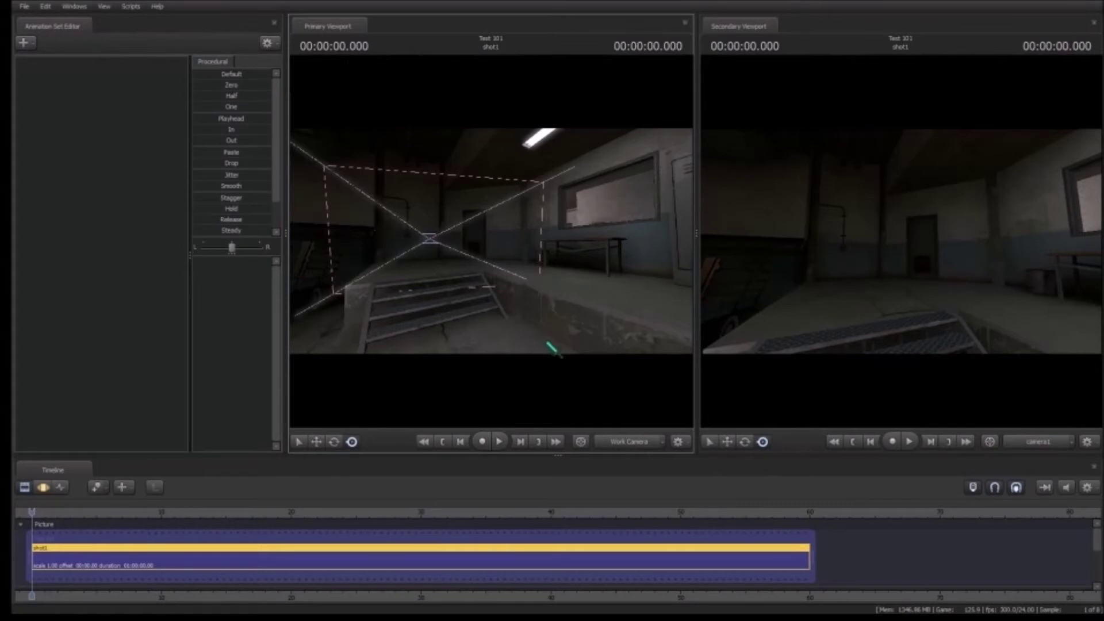
{"action": "left_click_drag", "start_coordinate": [491, 241], "coordinate": [478, 267]}
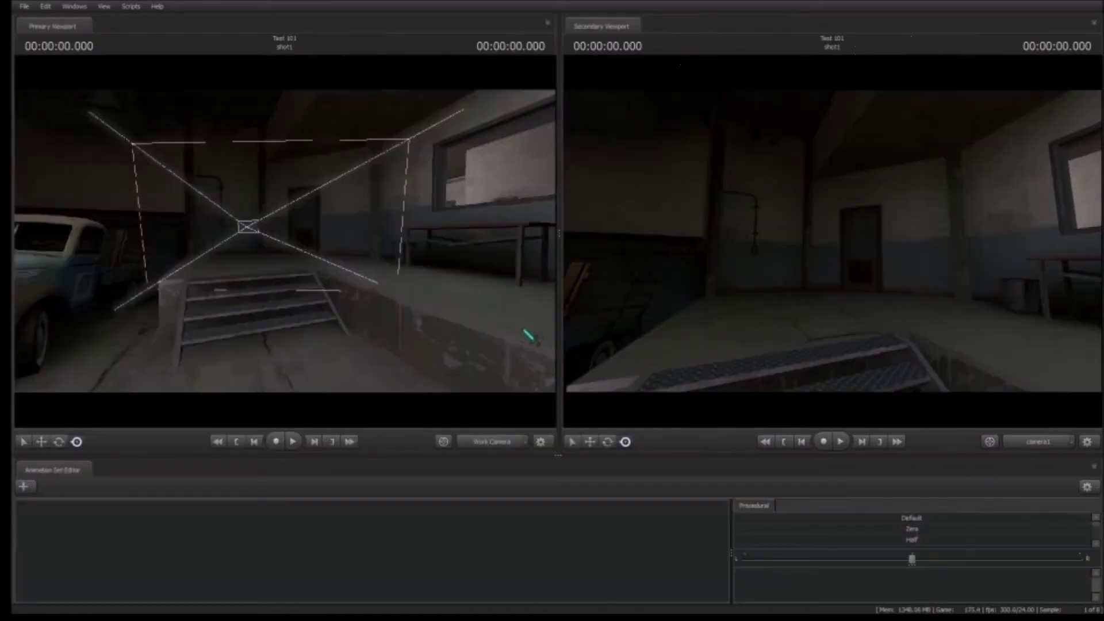
- Move the work camera past the stairs towards the wall table to examine the room in the Primary Viewport
{"action": "mouse_move", "coordinate": [492, 337]}
{"action": "left_mouse_down"}
{"action": "mouse_move", "coordinate": [549, 361]}
{"action": "mouse_move", "coordinate": [460, 346]}
{"action": "mouse_move", "coordinate": [526, 334]}
{"action": "mouse_move", "coordinate": [486, 335]}
{"action": "mouse_move", "coordinate": [511, 334]}
{"action": "mouse_move", "coordinate": [498, 335]}
{"action": "mouse_move", "coordinate": [506, 343]}
{"action": "left_mouse_up"}
{"action": "key", "text": "a"}
{"action": "key", "text": "d"}
{"action": "key", "text": "w"}
{"action": "key", "text": "w"}
{"action": "key", "text": "s"}
{"action": "key", "text": "d"}
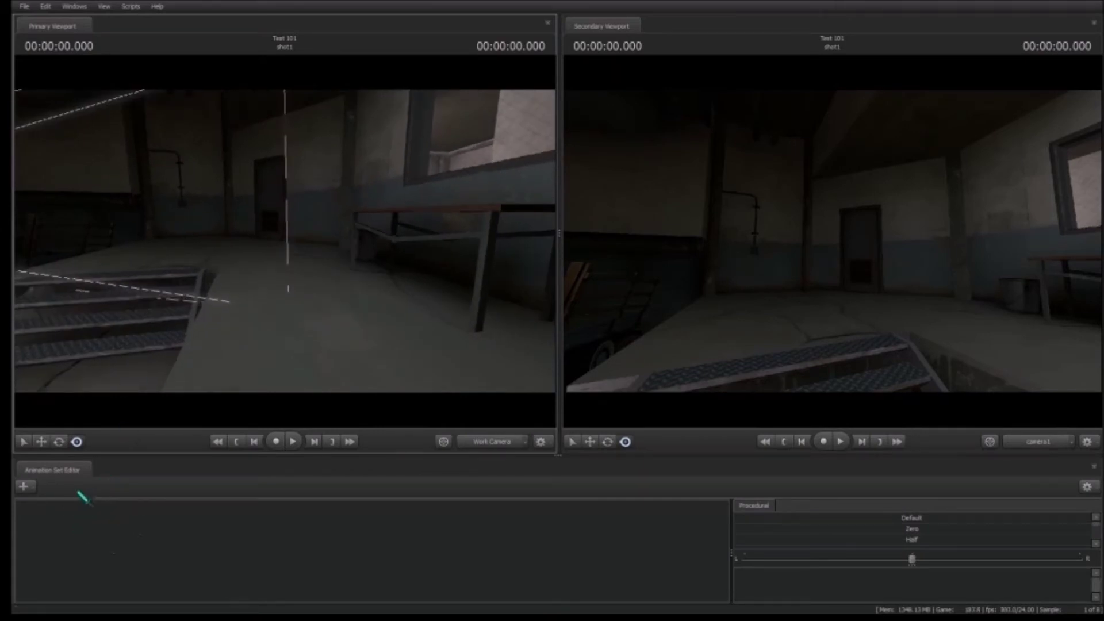
- Start creating an animation set for a new model, filter the MDL files by hwm and preview the listed player models
{"action": "right_click", "coordinate": [215, 563]}
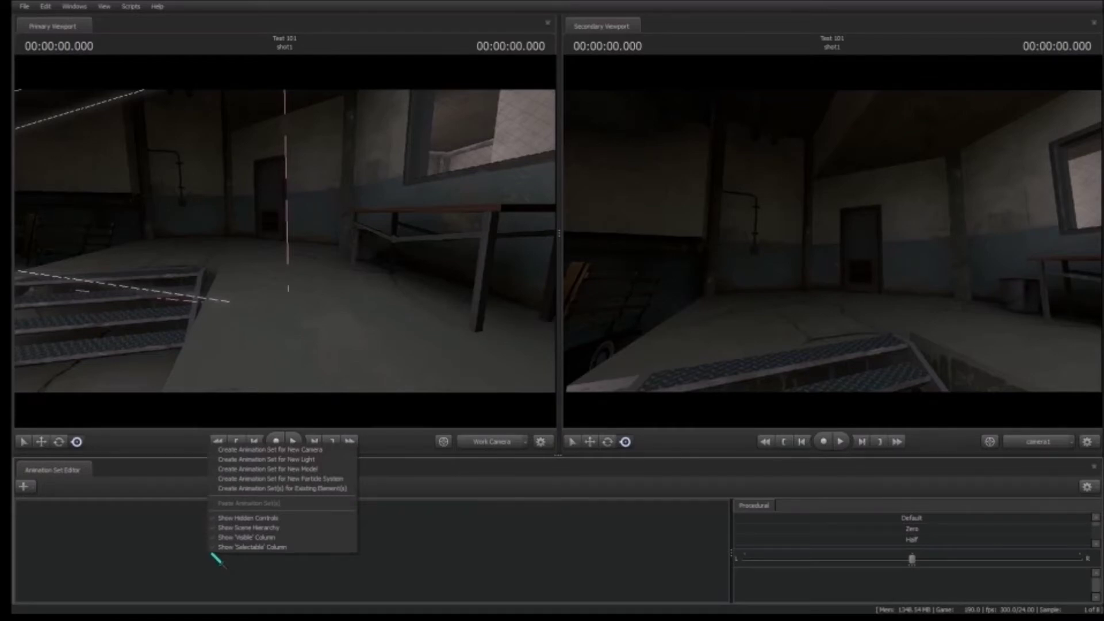
{"action": "left_click", "coordinate": [296, 469]}
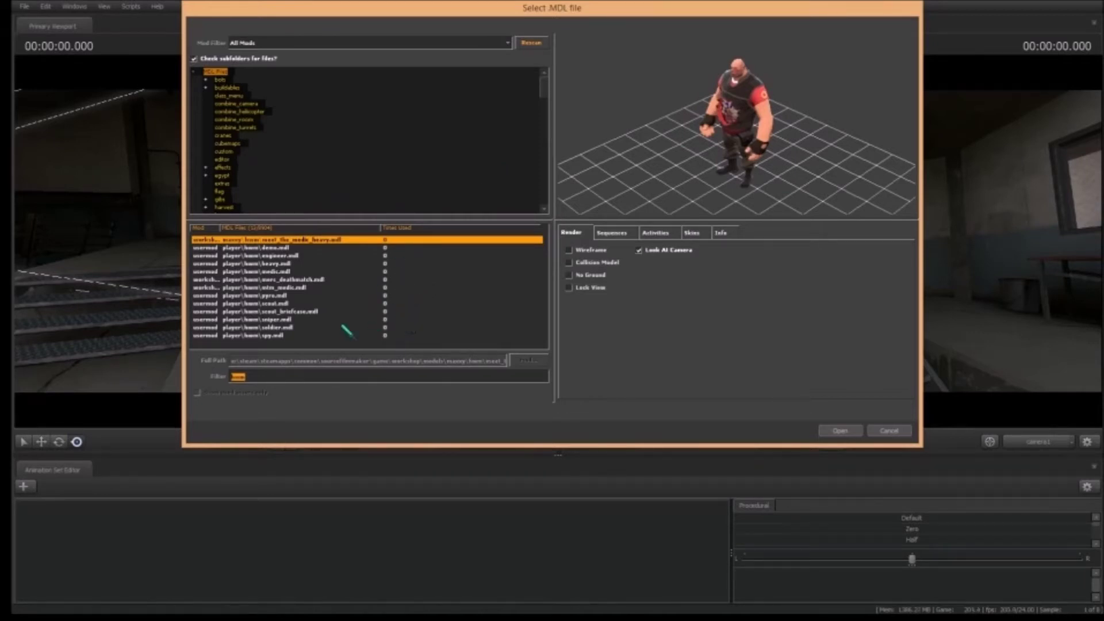
{"action": "left_click", "coordinate": [282, 249]}
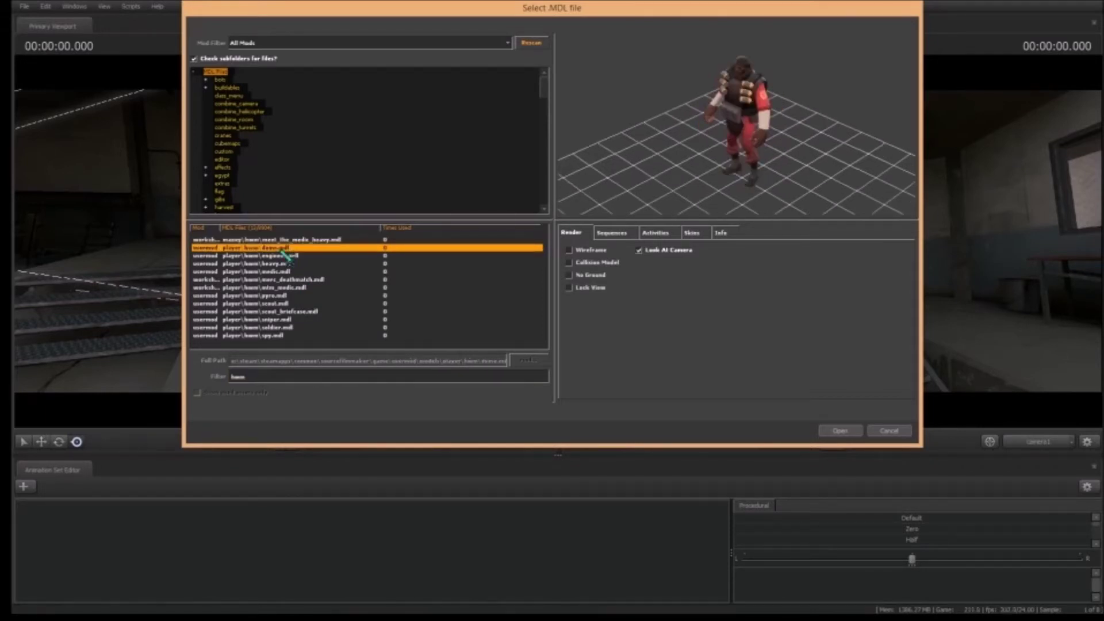
{"action": "left_click", "coordinate": [289, 256]}
{"action": "left_click", "coordinate": [279, 264]}
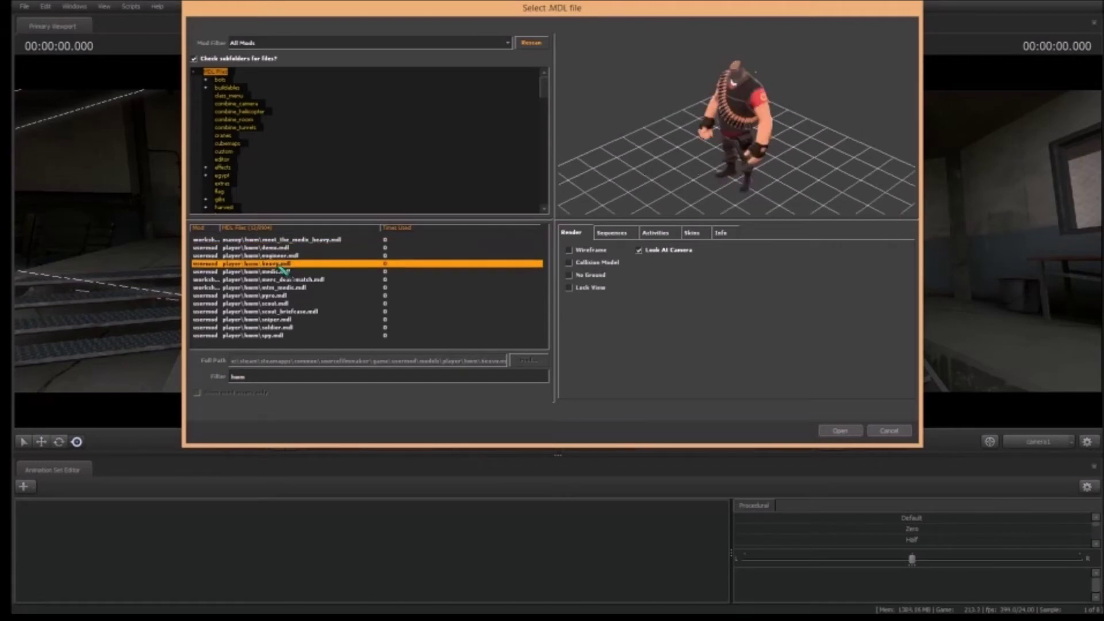
{"action": "left_click", "coordinate": [282, 272]}
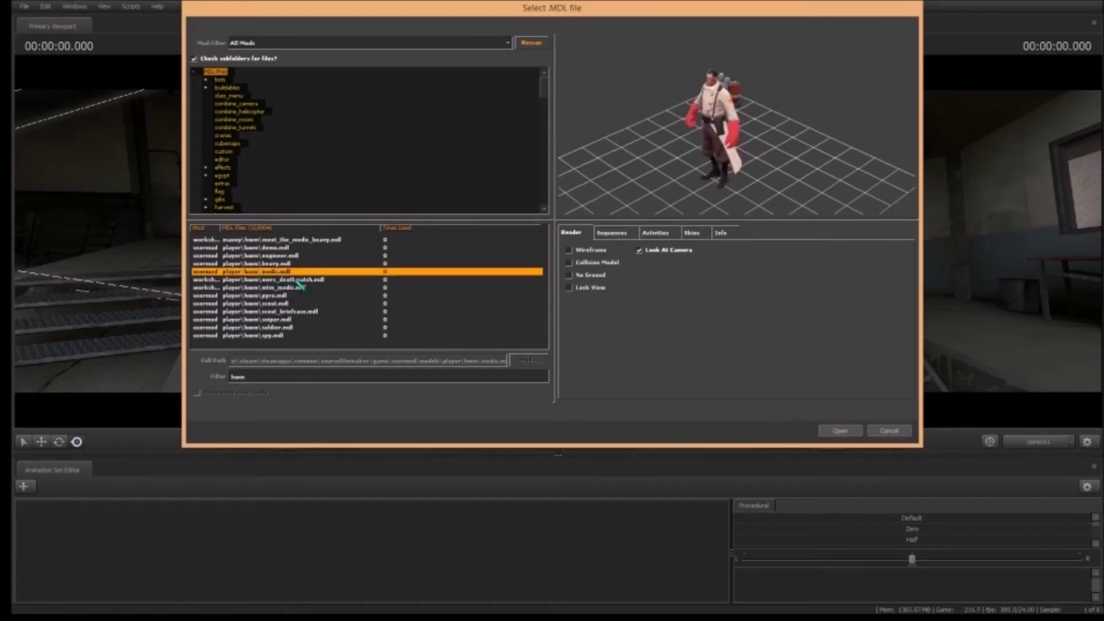
{"action": "key", "text": "Down"}
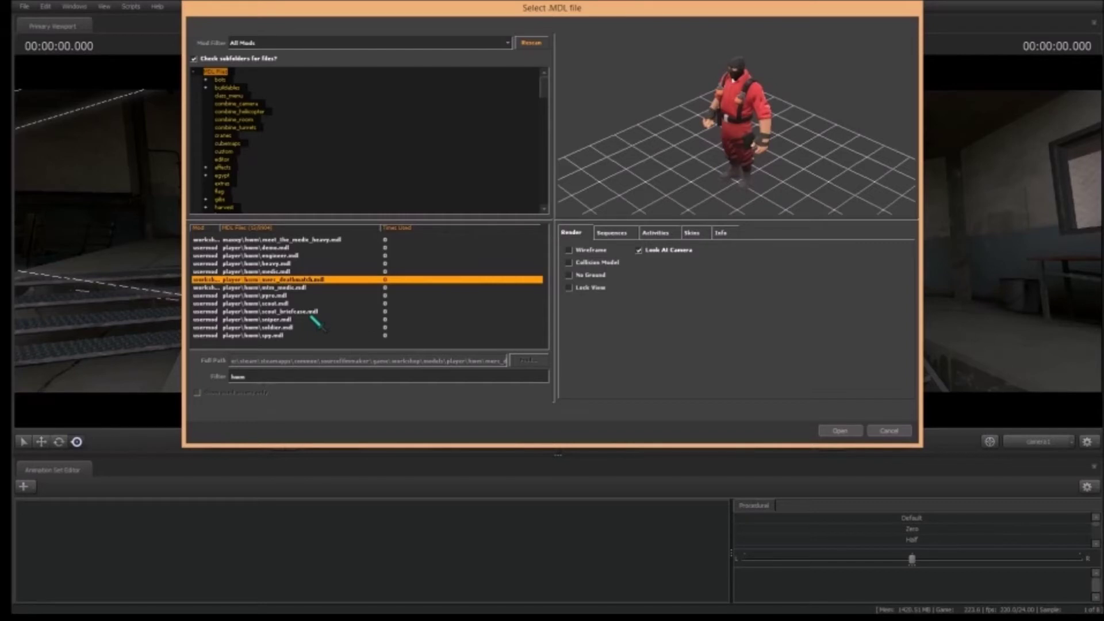
{"action": "left_click", "coordinate": [276, 296]}
{"action": "left_click", "coordinate": [274, 305]}
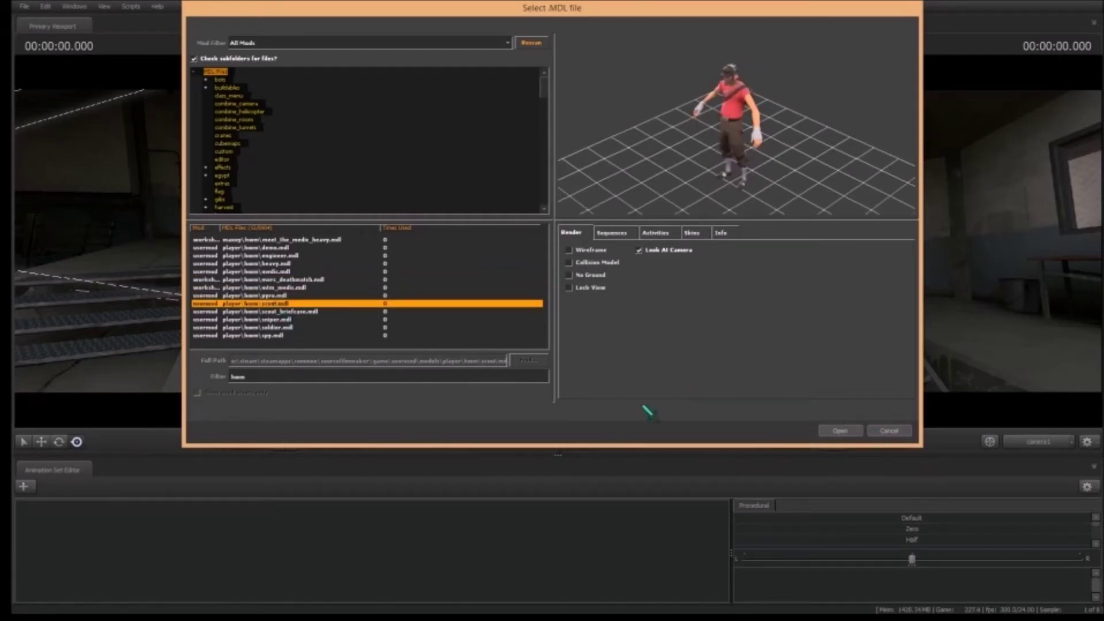
- Load the hwm engineer.mdl player model into the scene
{"action": "left_click", "coordinate": [320, 240]}
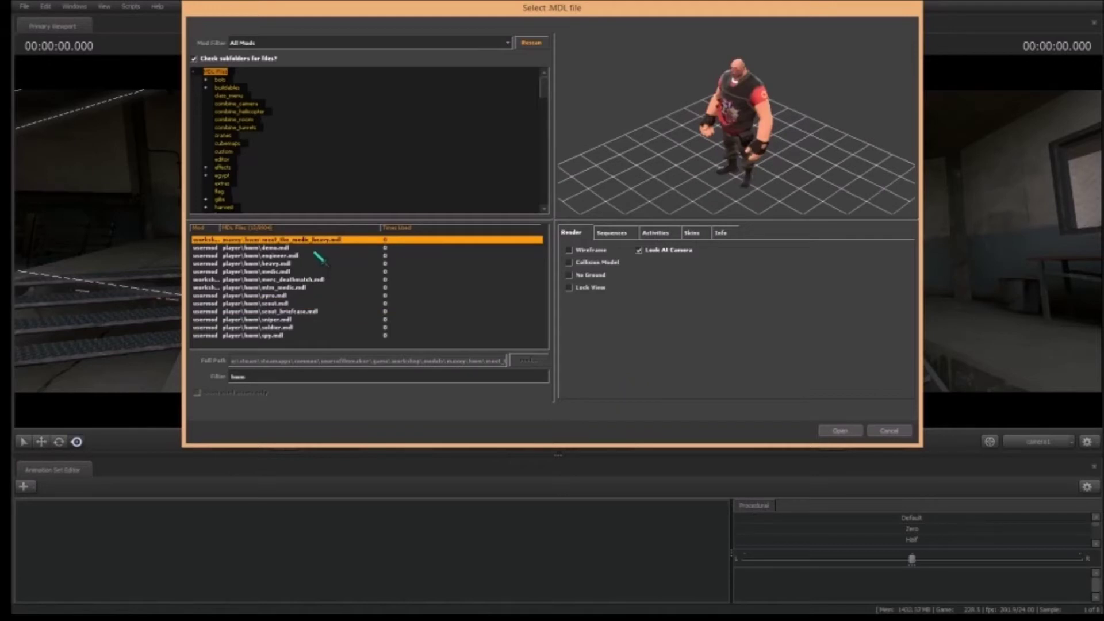
{"action": "key", "text": "Down"}
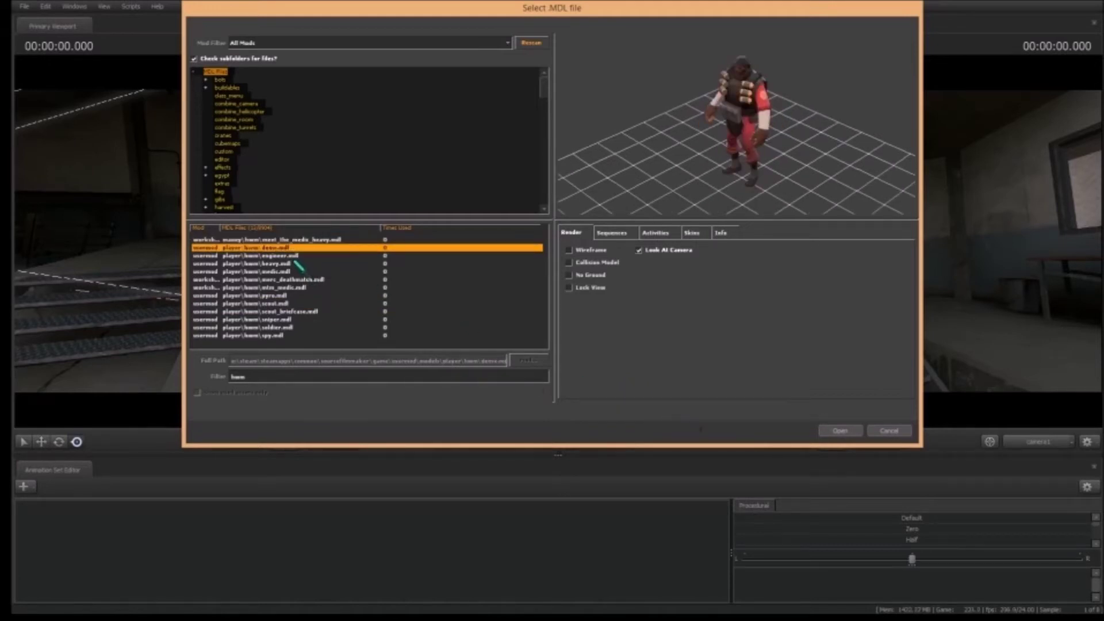
{"action": "key", "text": "Down"}
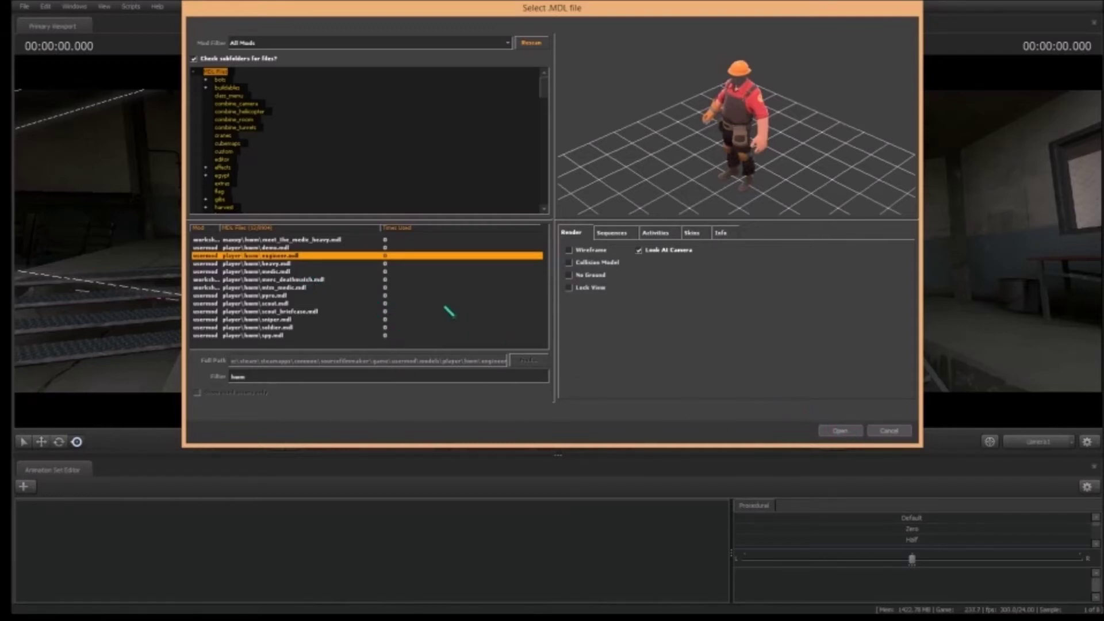
{"action": "left_click", "coordinate": [840, 431]}
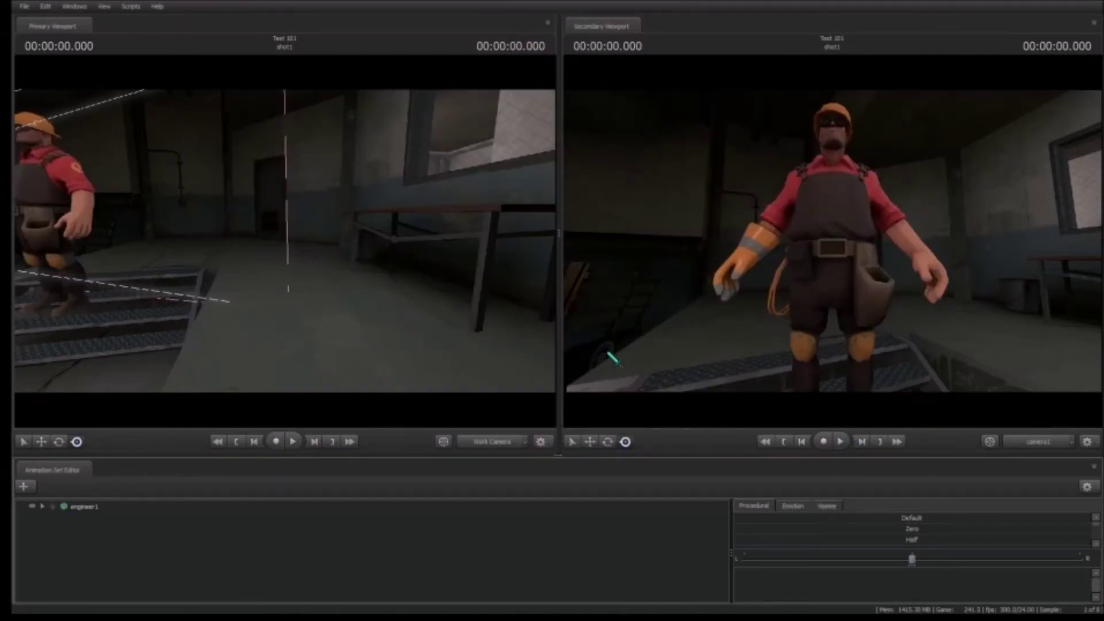
- Move the work camera to examine the engineer on the stairs beside the truck in the Primary Viewport
{"action": "left_click_drag", "start_coordinate": [415, 342], "coordinate": [361, 345]}
{"action": "key", "text": "a"}
{"action": "key", "text": "a"}
{"action": "key", "text": "w"}
{"action": "key", "text": "d"}
{"action": "key", "text": "a"}
{"action": "key", "text": "w"}
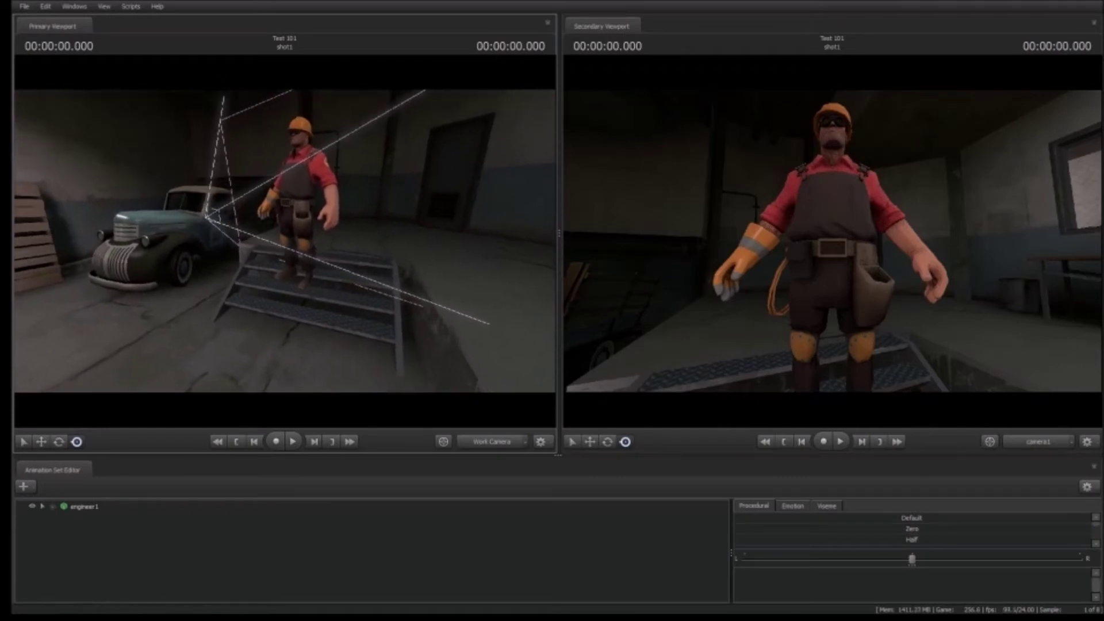
- Show the Clip Editor, dock the Timeline across the full width beneath the viewports and the Animation Set Editor to their right
{"action": "left_click", "coordinate": [87, 7]}
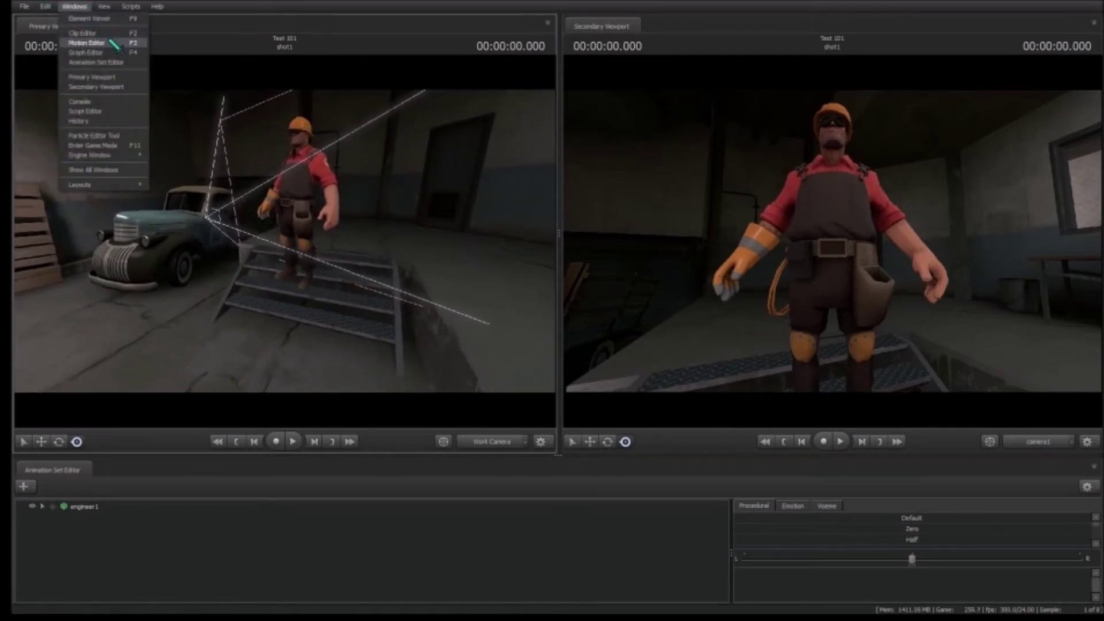
{"action": "mouse_move", "coordinate": [114, 158]}
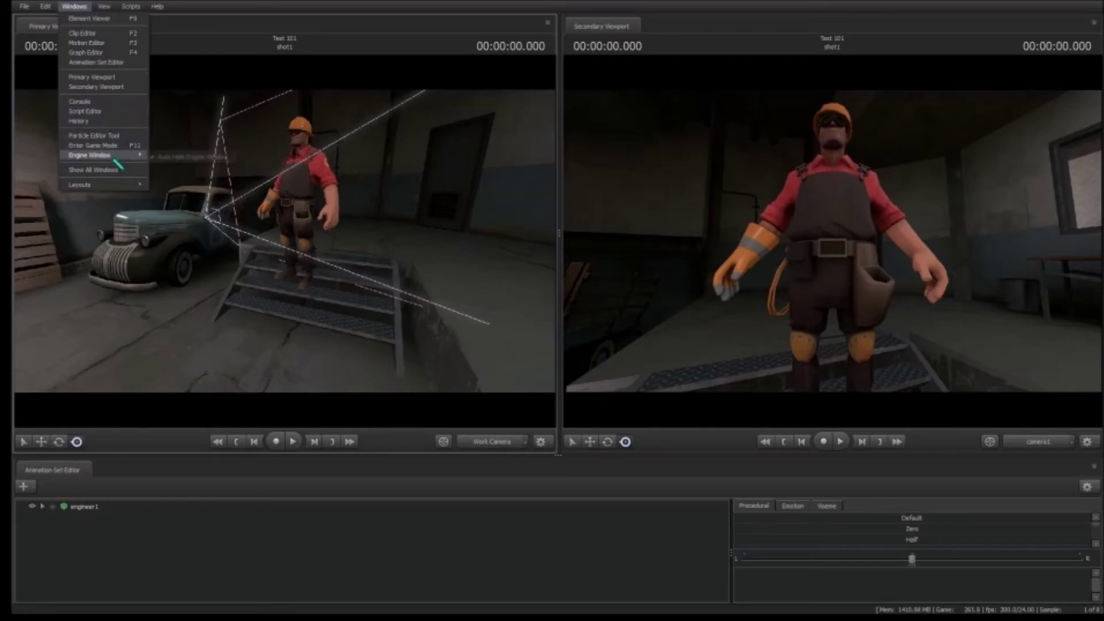
{"action": "mouse_move", "coordinate": [111, 185]}
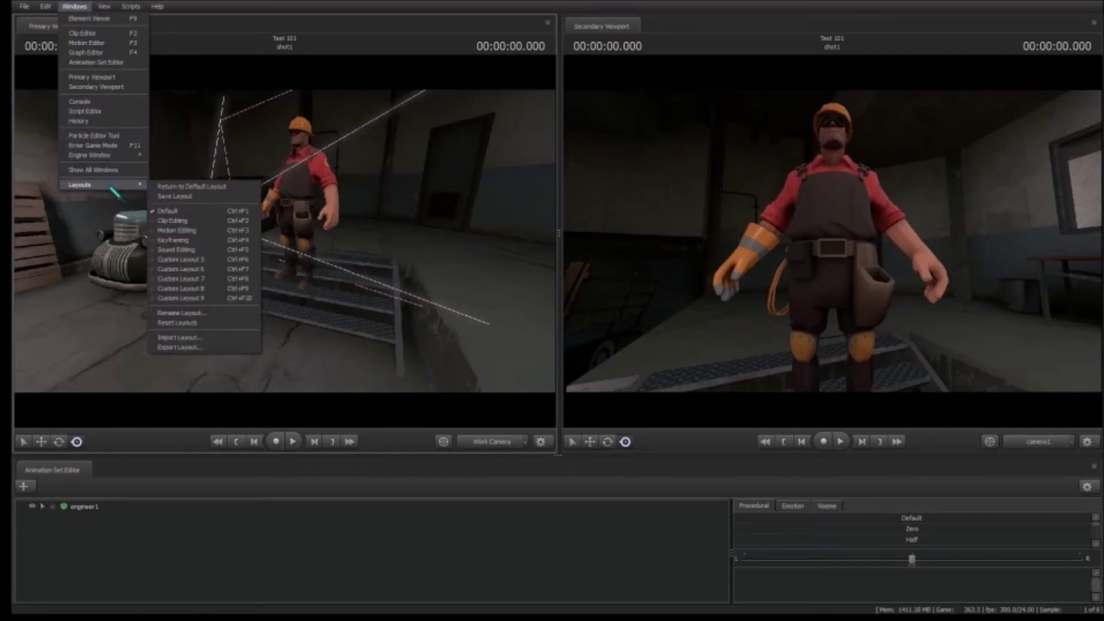
{"action": "left_click", "coordinate": [110, 34]}
{"action": "left_click_drag", "start_coordinate": [517, 182], "coordinate": [558, 592]}
{"action": "left_click_drag", "start_coordinate": [68, 424], "coordinate": [1078, 307]}
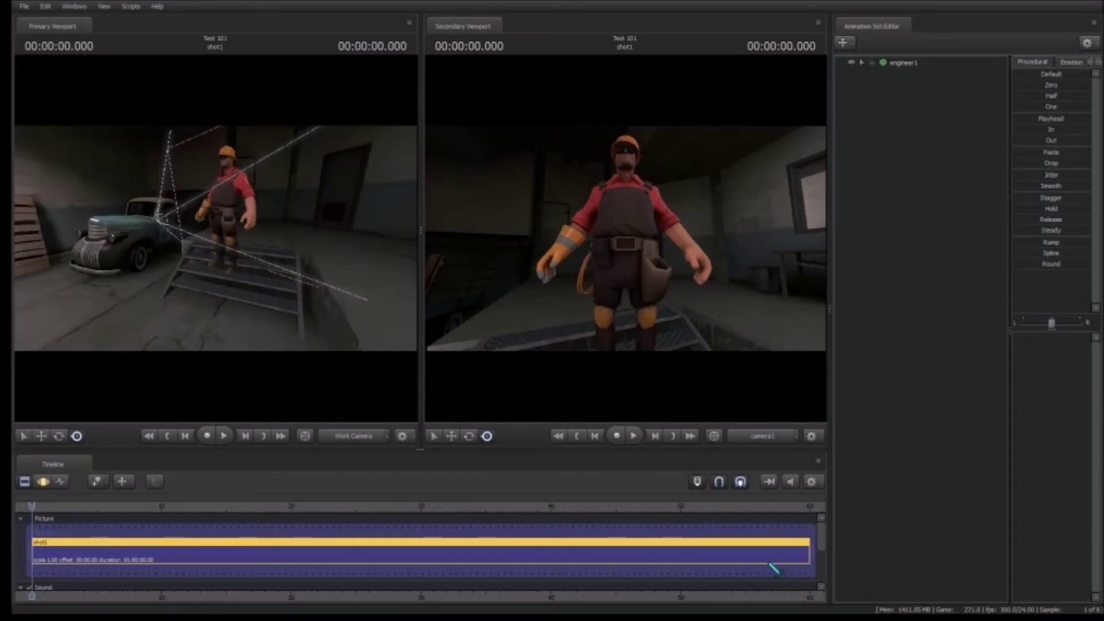
{"action": "left_click_drag", "start_coordinate": [77, 475], "coordinate": [562, 586]}
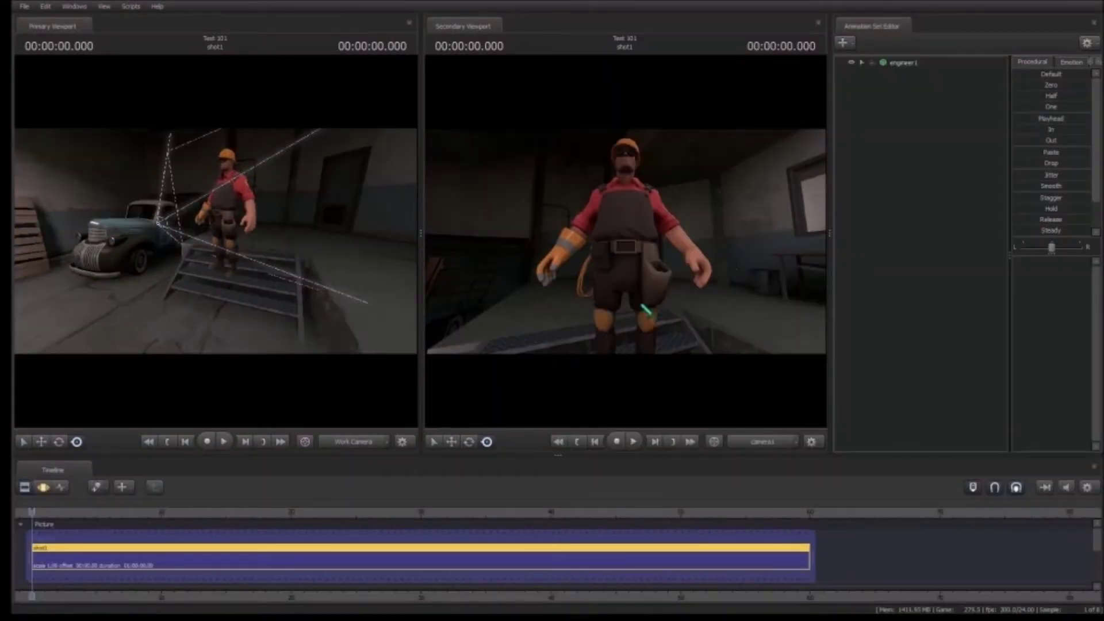
- Dock the Animation Set Editor to the left of both viewports and extend the Timeline across the full width beneath them
{"action": "left_click", "coordinate": [904, 38]}
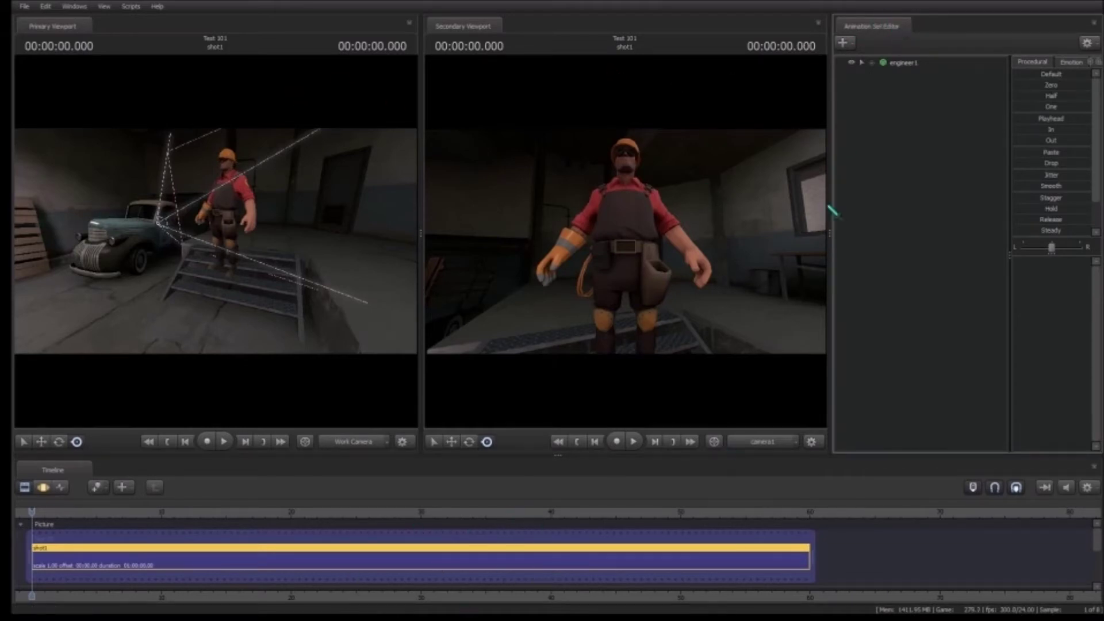
{"action": "left_click_drag", "start_coordinate": [871, 26], "coordinate": [40, 310]}
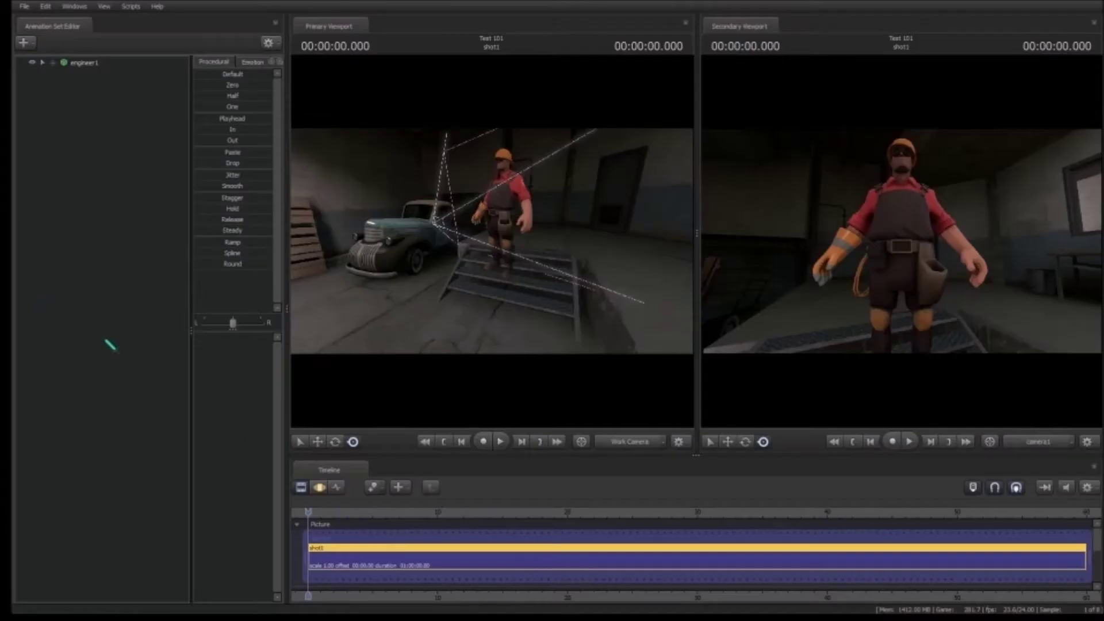
{"action": "left_click_drag", "start_coordinate": [340, 470], "coordinate": [572, 597]}
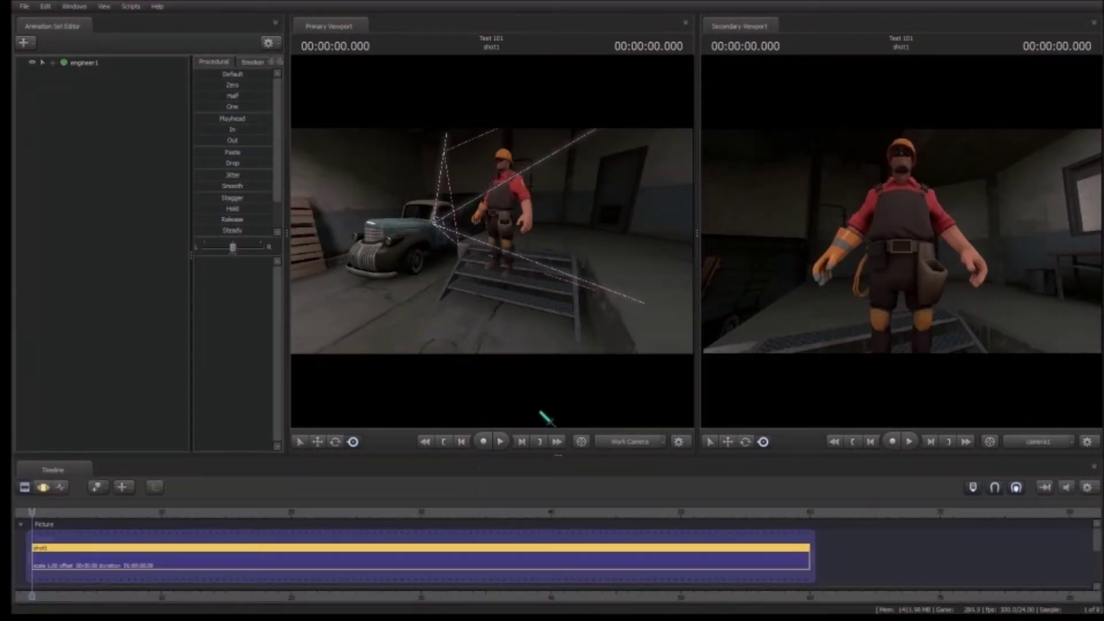
- Switch the Timeline to the Motion Editor and then to the Graph Editor
{"action": "left_click_drag", "start_coordinate": [843, 316], "coordinate": [844, 316]}
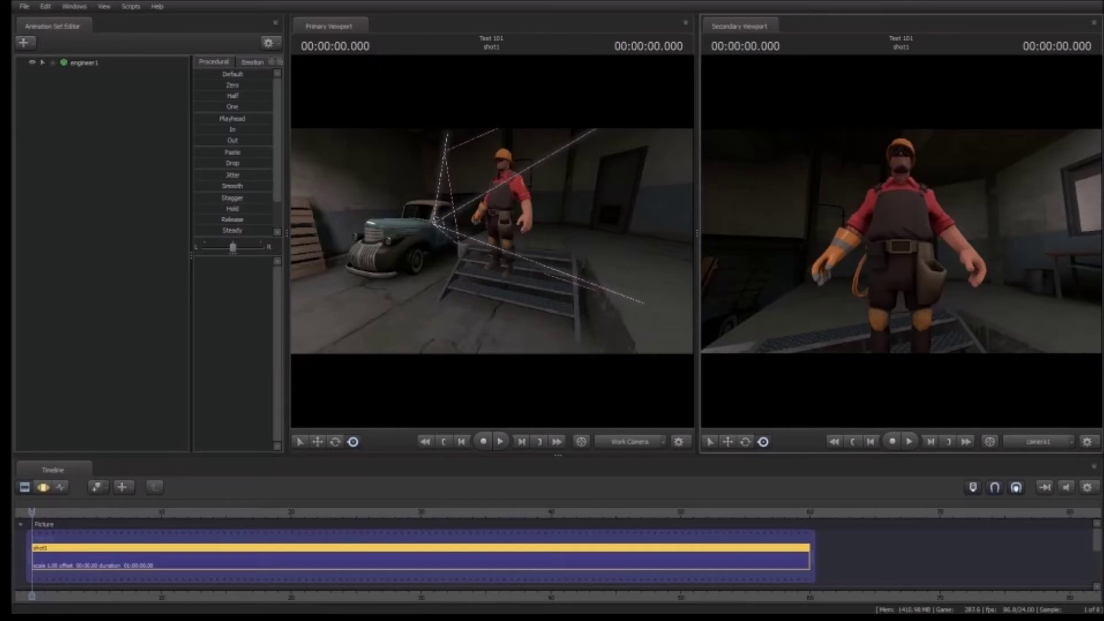
{"action": "key", "text": "d"}
{"action": "left_click_drag", "start_coordinate": [657, 275], "coordinate": [569, 273]}
{"action": "key", "text": "w"}
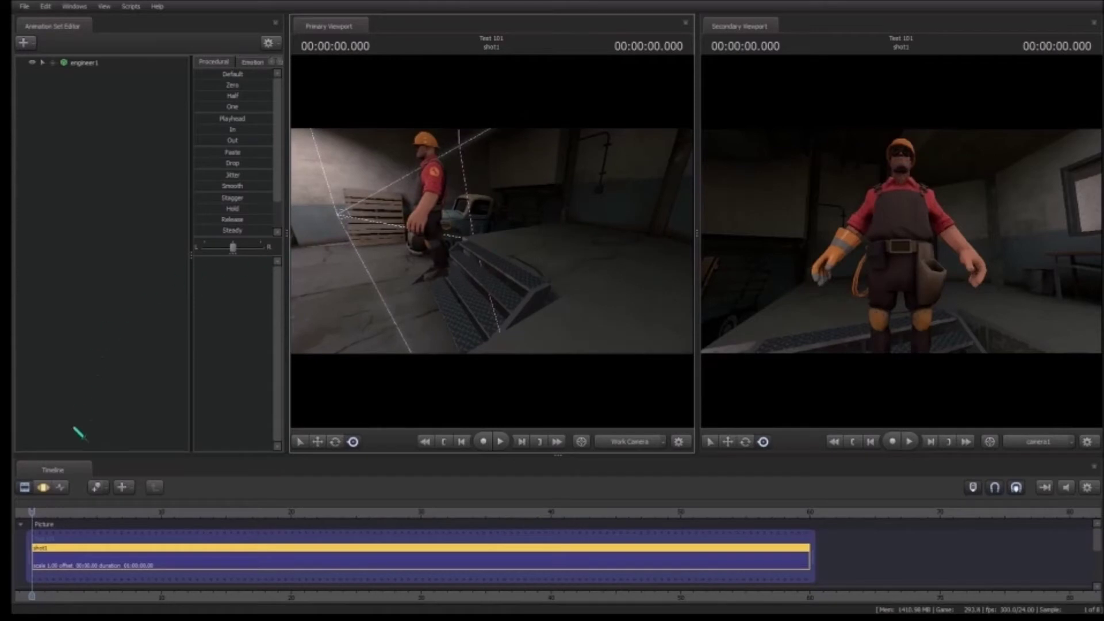
{"action": "left_click", "coordinate": [43, 488]}
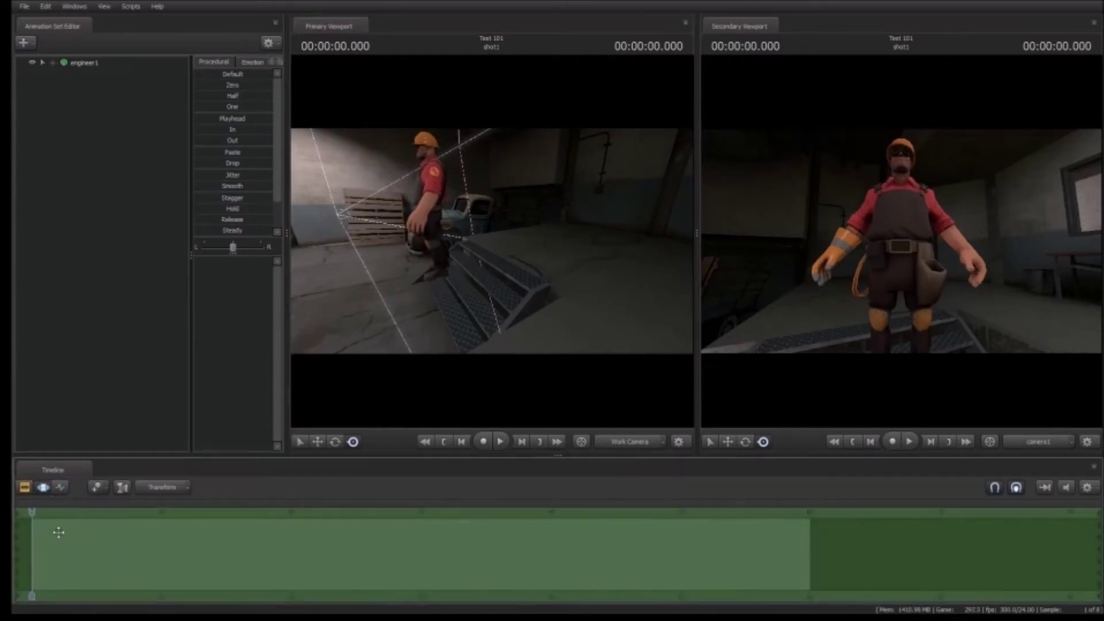
{"action": "left_click", "coordinate": [59, 488]}
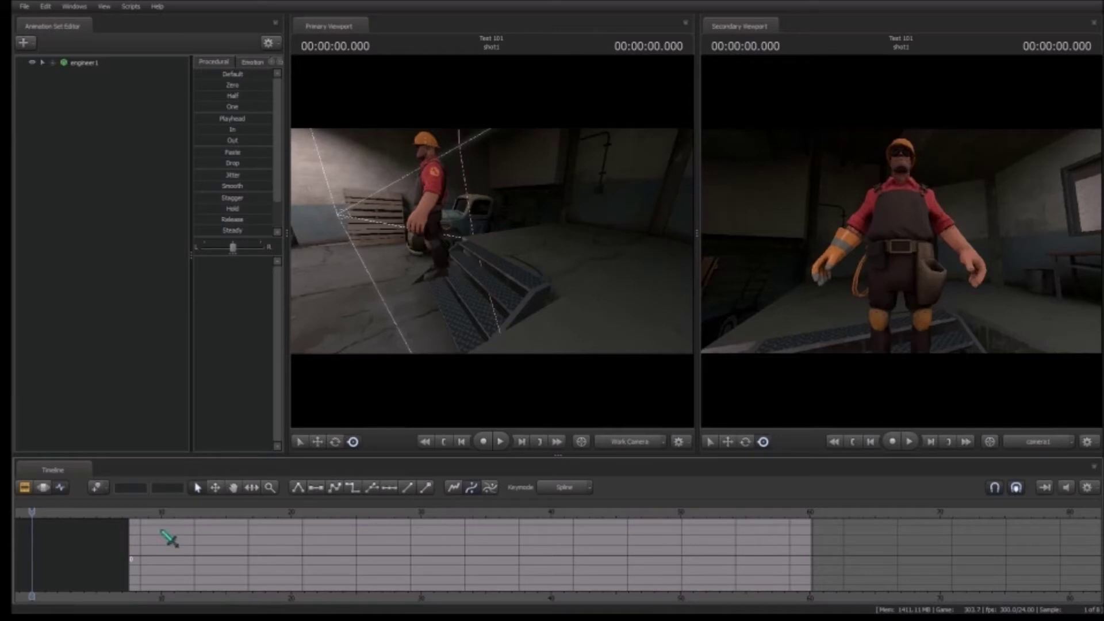
- Select the engineer1 animation set, display its bones in the Primary Viewport and pick the bip_pelvis bone
{"action": "left_click_drag", "start_coordinate": [535, 279], "coordinate": [639, 276]}
{"action": "key", "text": "a"}
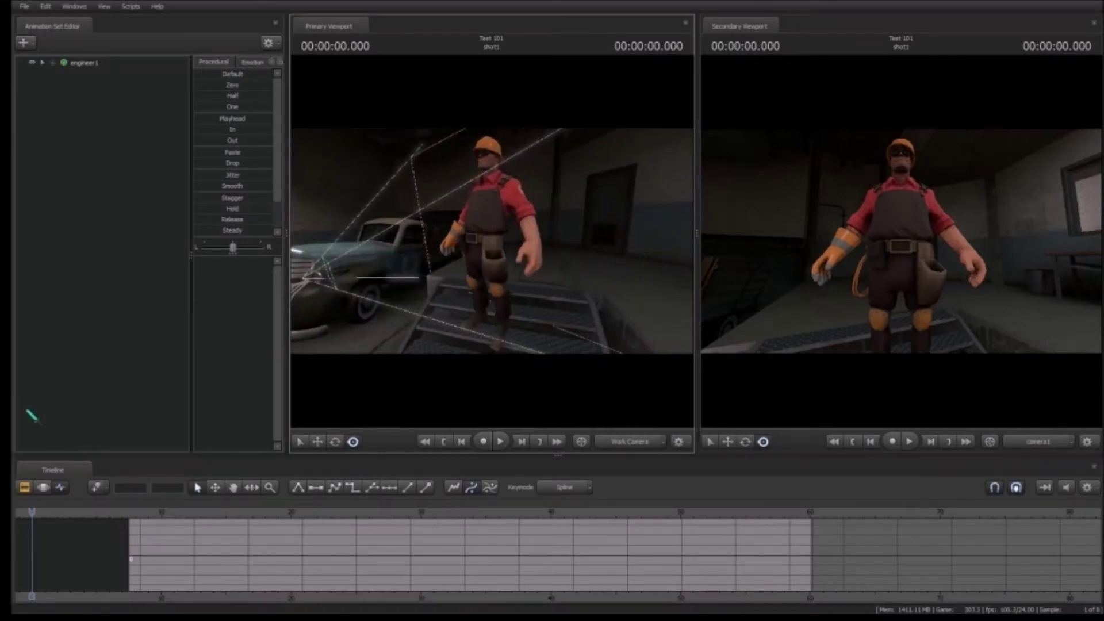
{"action": "left_click", "coordinate": [61, 488]}
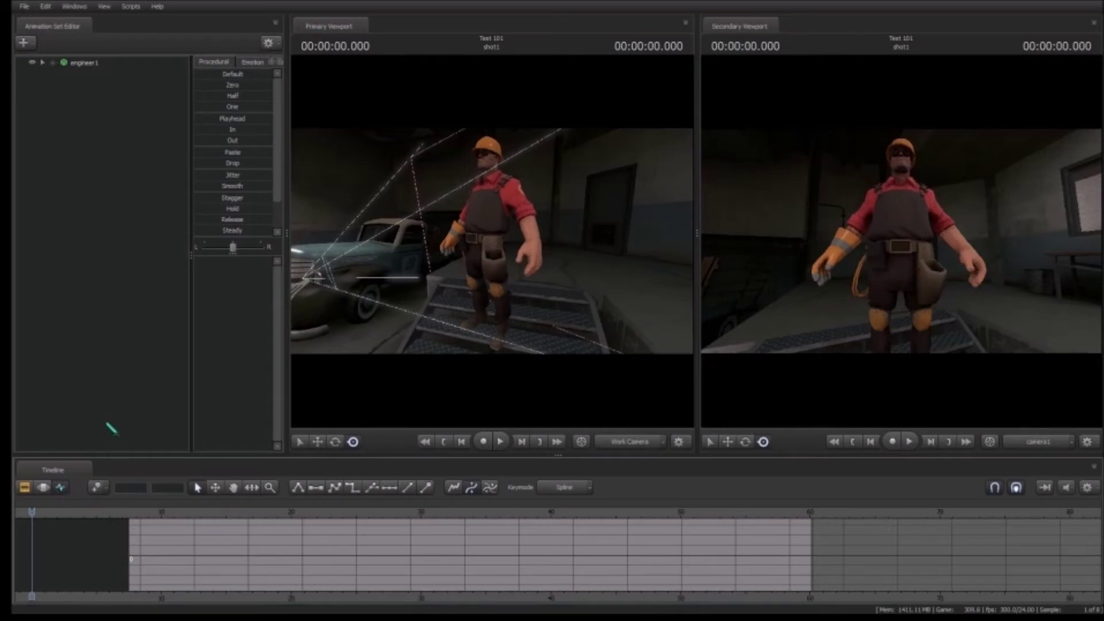
{"action": "left_click", "coordinate": [92, 64]}
{"action": "left_click_drag", "start_coordinate": [586, 294], "coordinate": [492, 241]}
{"action": "left_click_drag", "start_coordinate": [559, 281], "coordinate": [533, 246]}
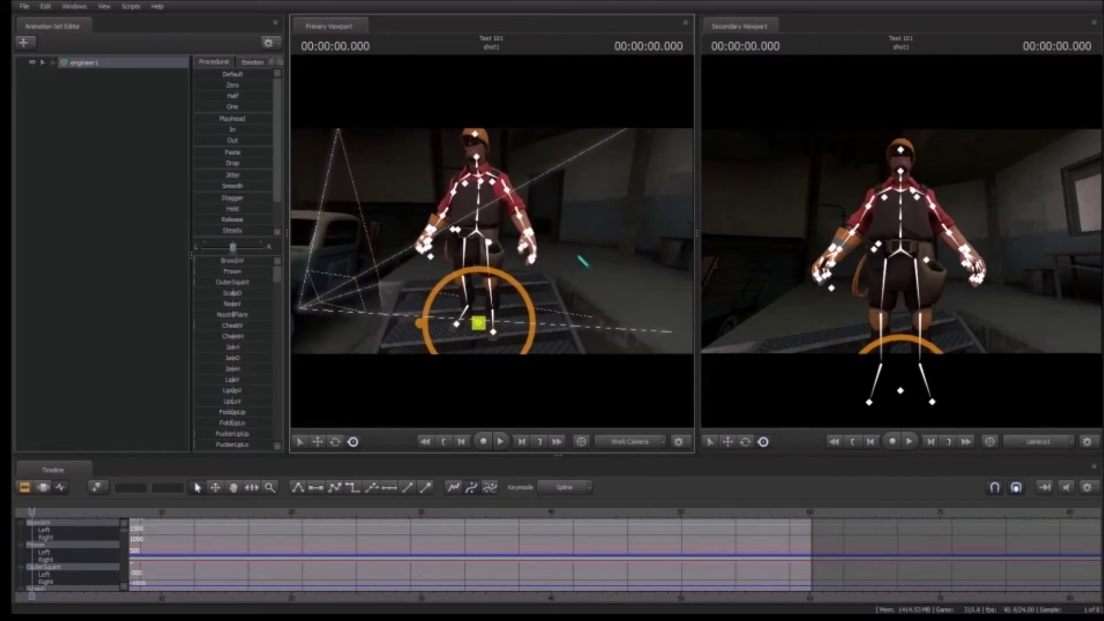
{"action": "key", "text": "ctrl"}
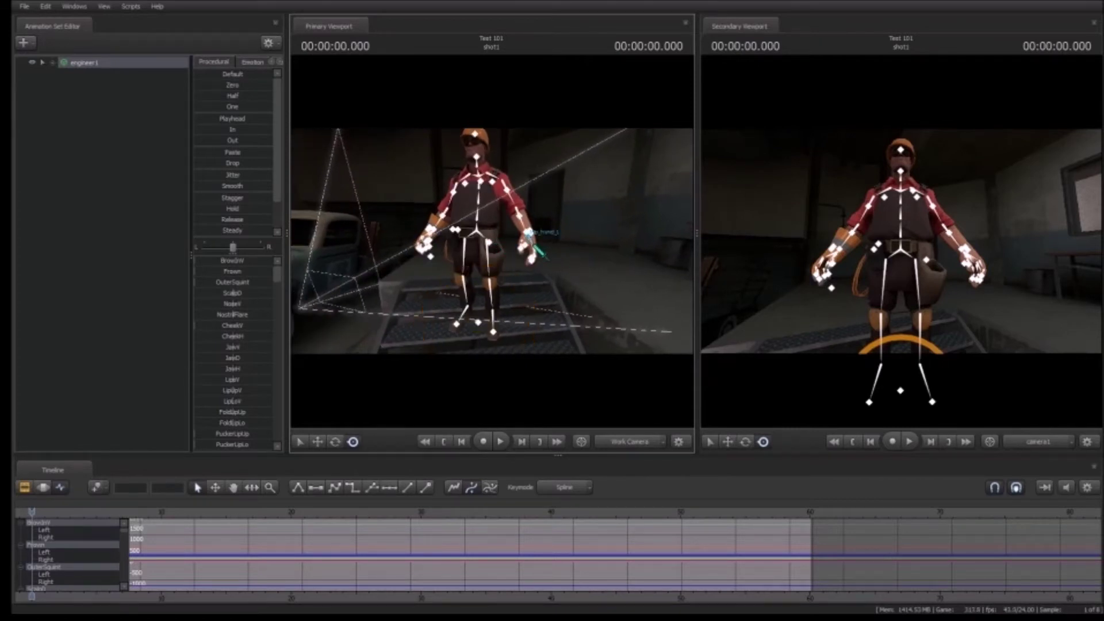
{"action": "left_click", "coordinate": [477, 231]}
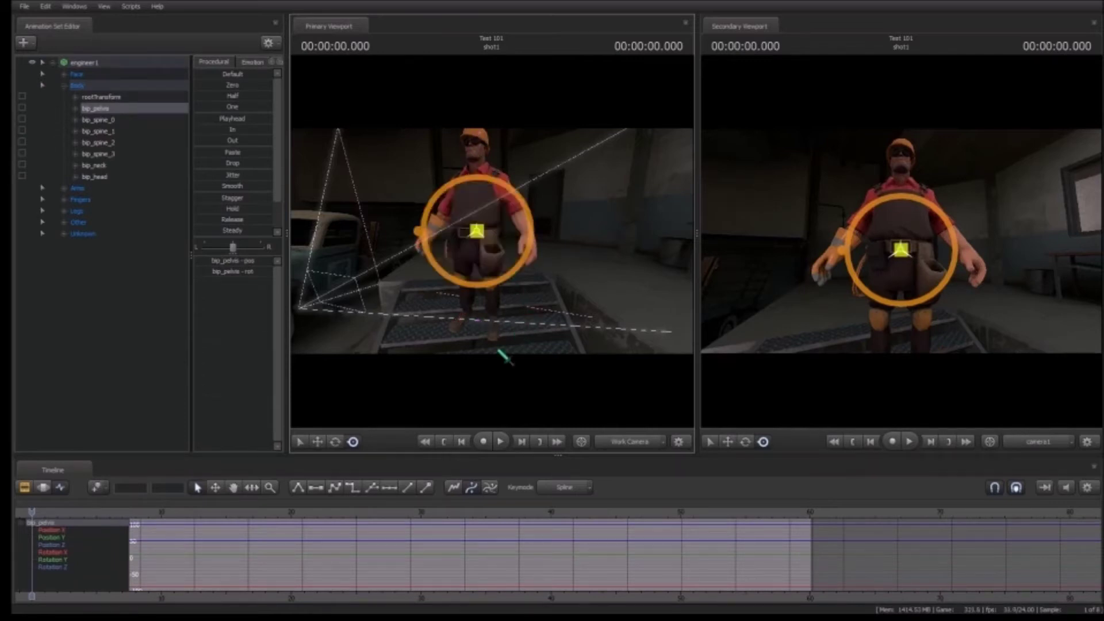
- Try the select, move, rotate and screen manipulators on the engineer's bip_pelvis bone, ending with the move manipulator active
{"action": "left_click", "coordinate": [299, 441]}
{"action": "left_click_drag", "start_coordinate": [492, 233], "coordinate": [493, 242]}
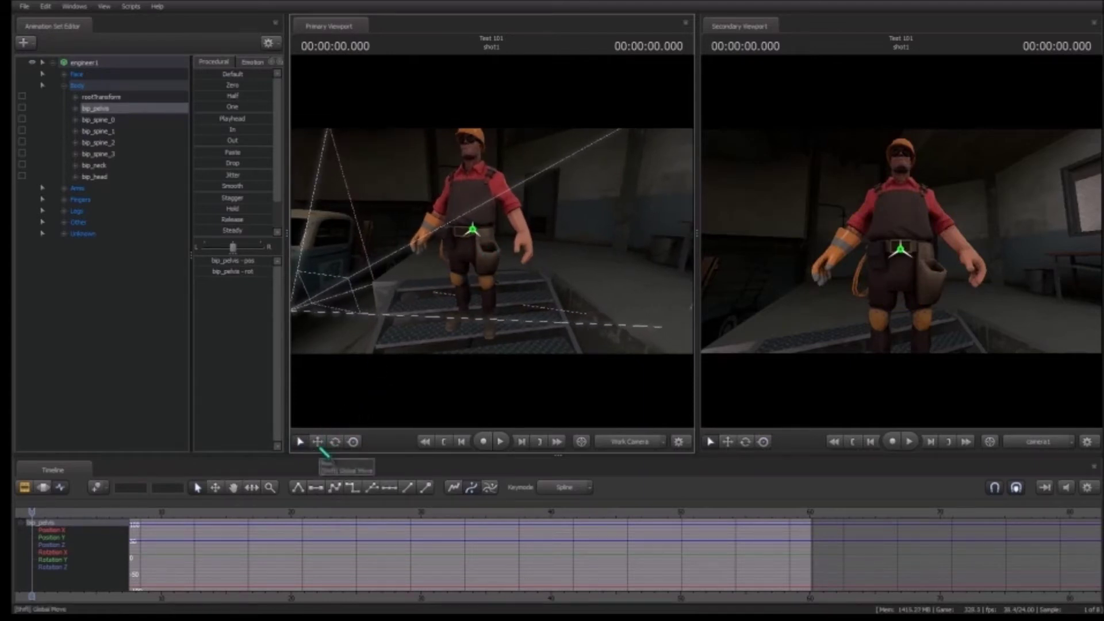
{"action": "left_click", "coordinate": [318, 441]}
{"action": "left_click", "coordinate": [335, 441]}
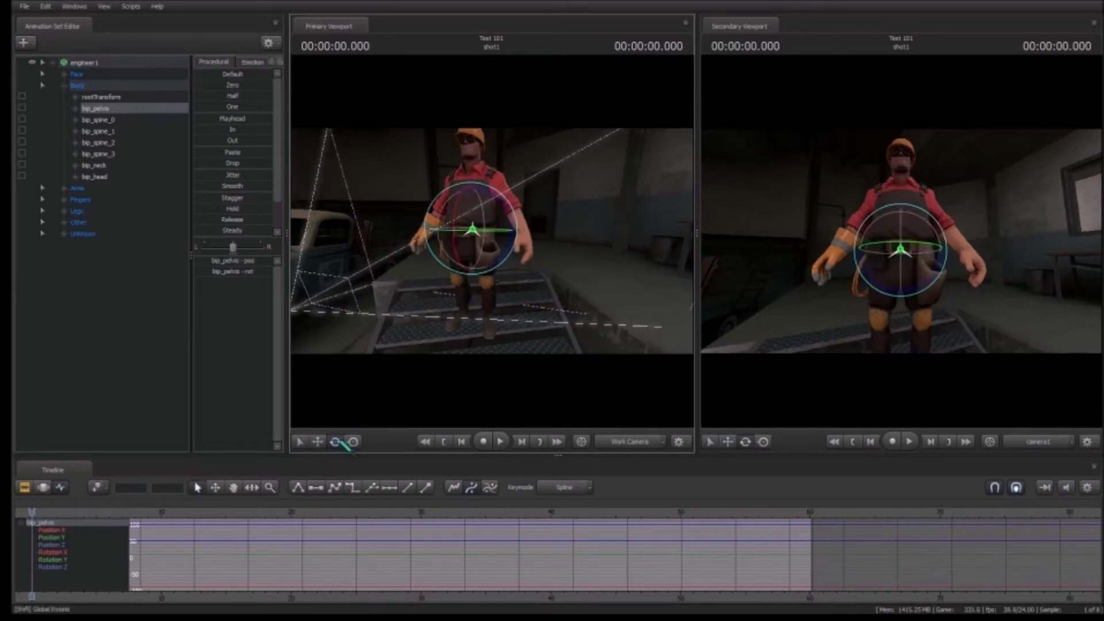
{"action": "left_click", "coordinate": [353, 441]}
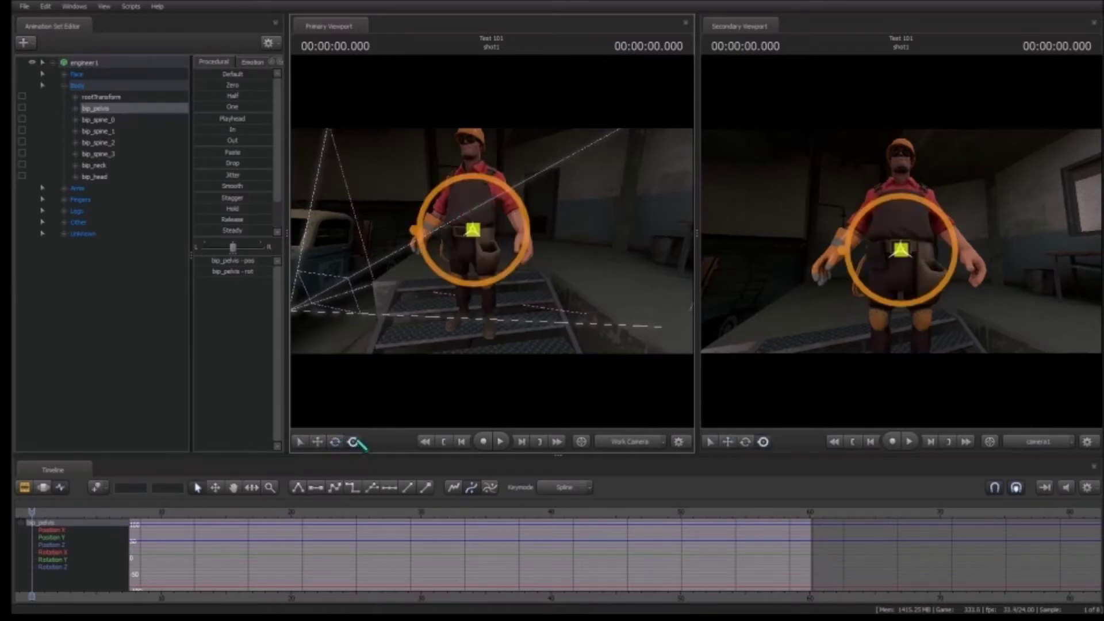
{"action": "left_click", "coordinate": [317, 441]}
{"action": "left_click", "coordinate": [336, 441]}
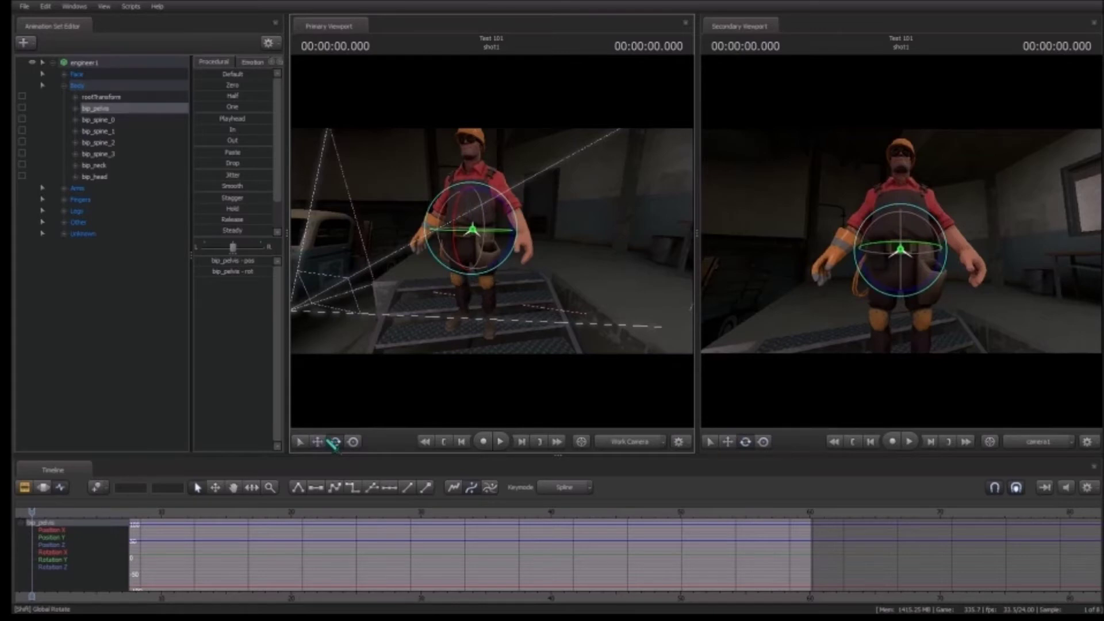
{"action": "left_click", "coordinate": [317, 441]}
{"action": "left_click", "coordinate": [336, 441]}
{"action": "left_click", "coordinate": [319, 441]}
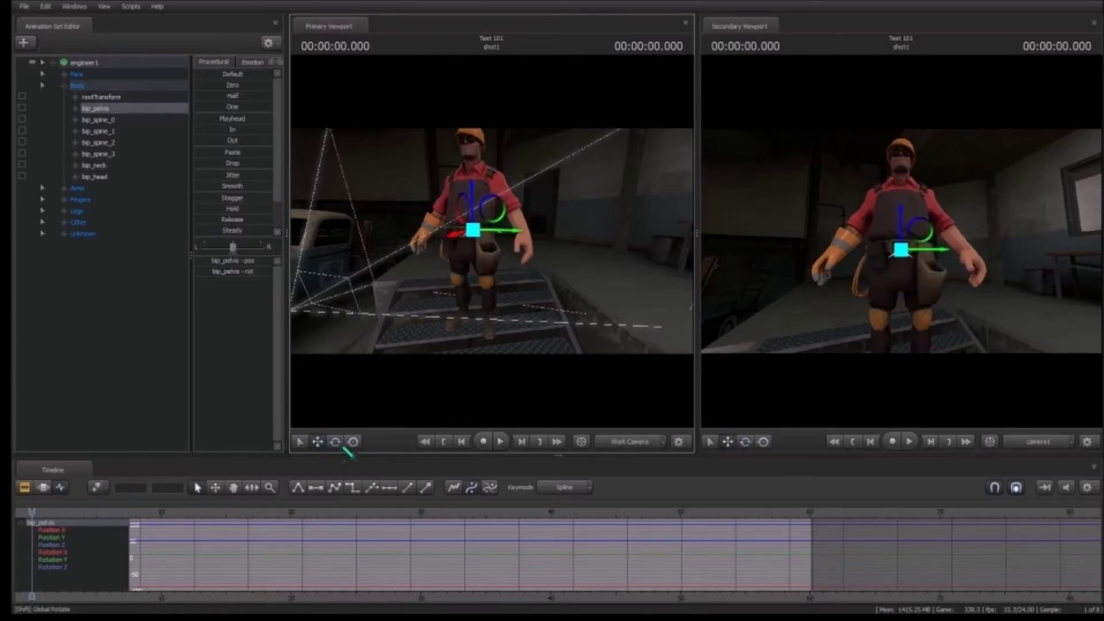
- Move the work camera around the engineer to examine the pelvis bone's move handles from the side
{"action": "left_click_drag", "start_coordinate": [480, 344], "coordinate": [397, 336]}
{"action": "key", "text": "d"}
{"action": "key", "text": "s"}
{"action": "left_click_drag", "start_coordinate": [492, 241], "coordinate": [488, 227]}
{"action": "key", "text": "w"}
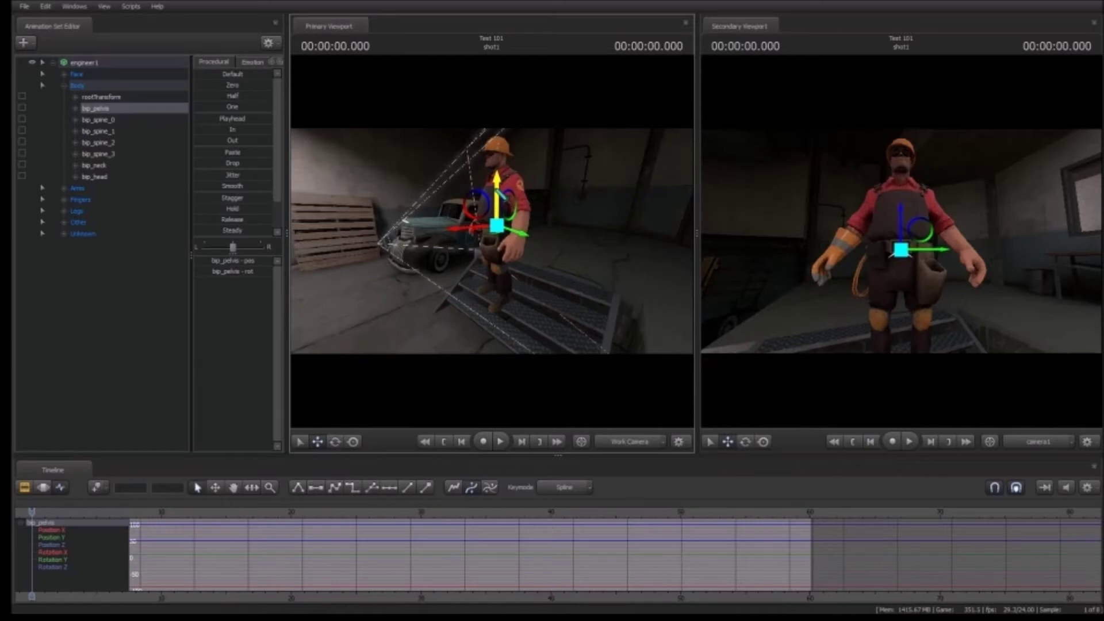
- Move the engineer's bip_pelvis bone so he stands farther back on the platform, away from camera1
{"action": "mouse_move", "coordinate": [505, 182]}
{"action": "left_mouse_down"}
{"action": "mouse_move", "coordinate": [502, 248]}
{"action": "mouse_move", "coordinate": [501, 184]}
{"action": "left_mouse_up"}
{"action": "left_click_drag", "start_coordinate": [519, 232], "coordinate": [585, 200]}
{"action": "key", "text": "w"}
{"action": "key", "text": "s"}
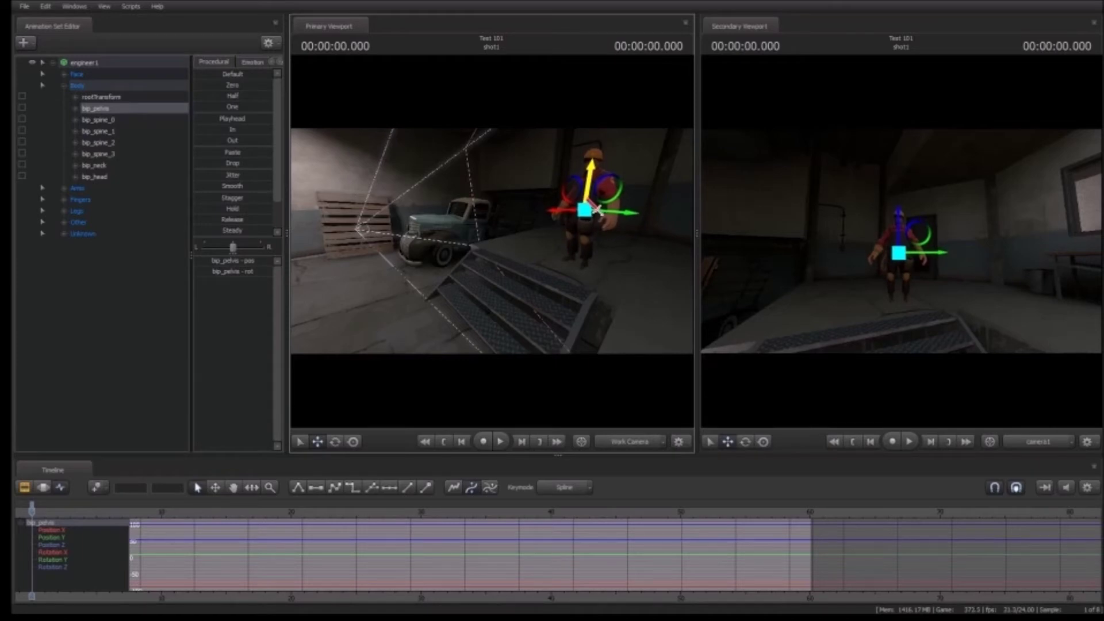
{"action": "key", "text": "a"}
{"action": "left_click_drag", "start_coordinate": [518, 259], "coordinate": [627, 276]}
{"action": "key", "text": "w"}
{"action": "key", "text": "w"}
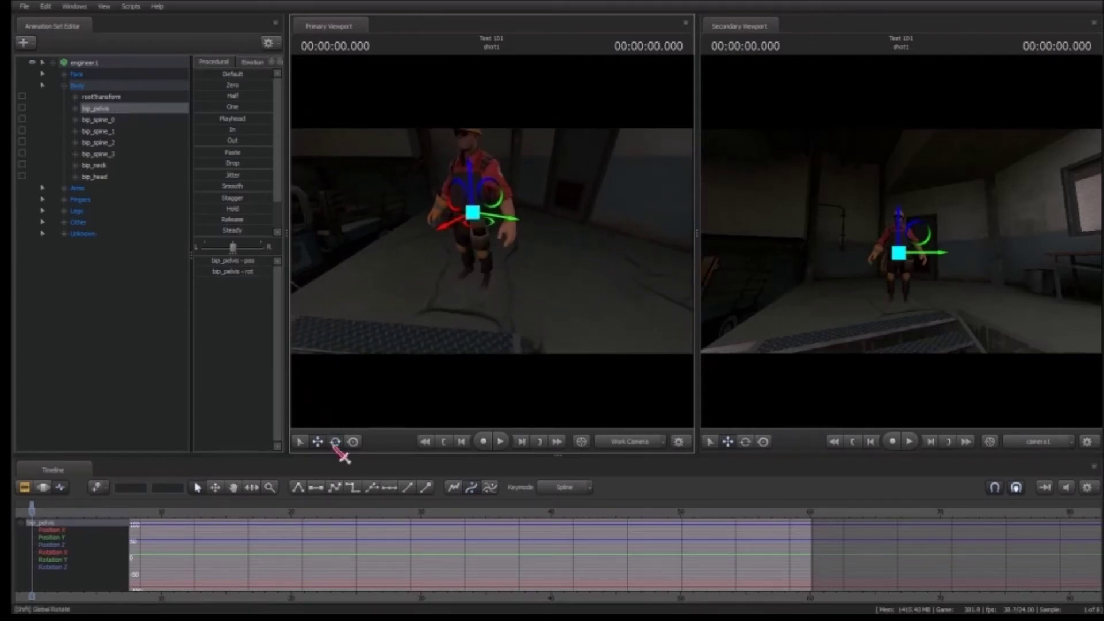
- Activate the rotate manipulator and try its rotation rings on the engineer's bip_pelvis bone
{"action": "left_click", "coordinate": [335, 442]}
{"action": "key", "text": "w"}
{"action": "left_click_drag", "start_coordinate": [491, 259], "coordinate": [471, 234]}
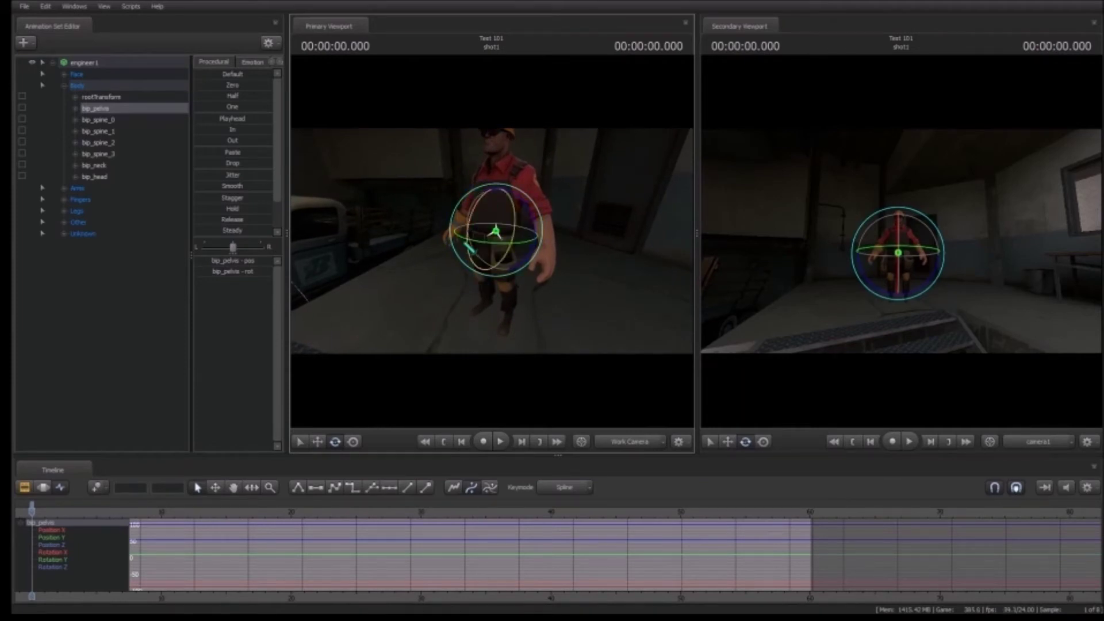
{"action": "left_click_drag", "start_coordinate": [467, 265], "coordinate": [532, 238]}
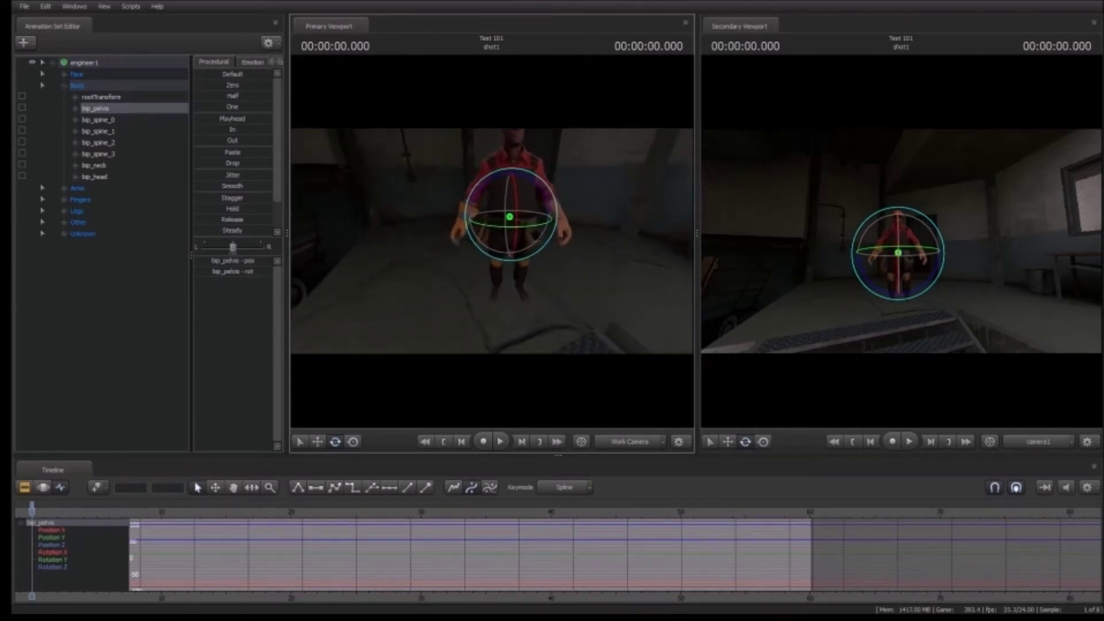
{"action": "left_click_drag", "start_coordinate": [535, 187], "coordinate": [558, 247]}
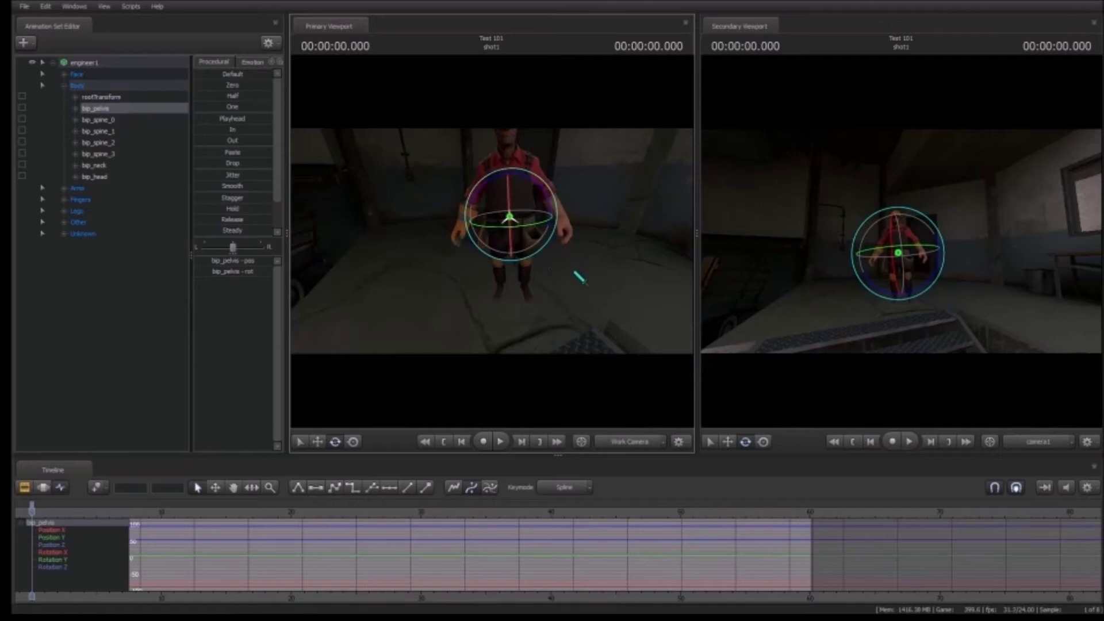
{"action": "left_click_drag", "start_coordinate": [559, 194], "coordinate": [564, 201]}
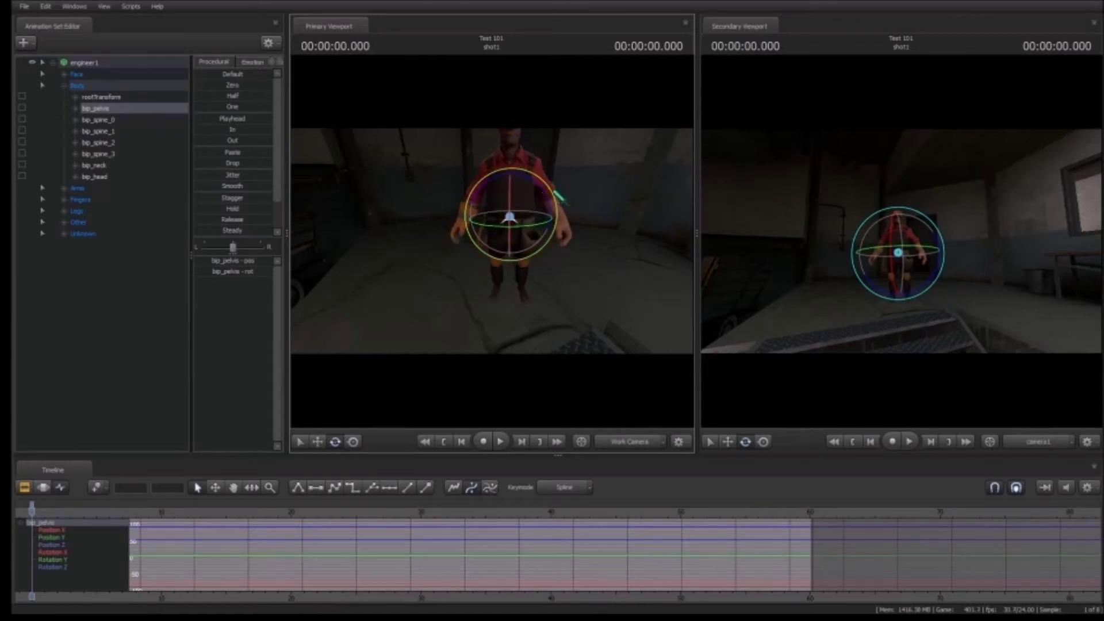
{"action": "left_click_drag", "start_coordinate": [532, 234], "coordinate": [535, 236]}
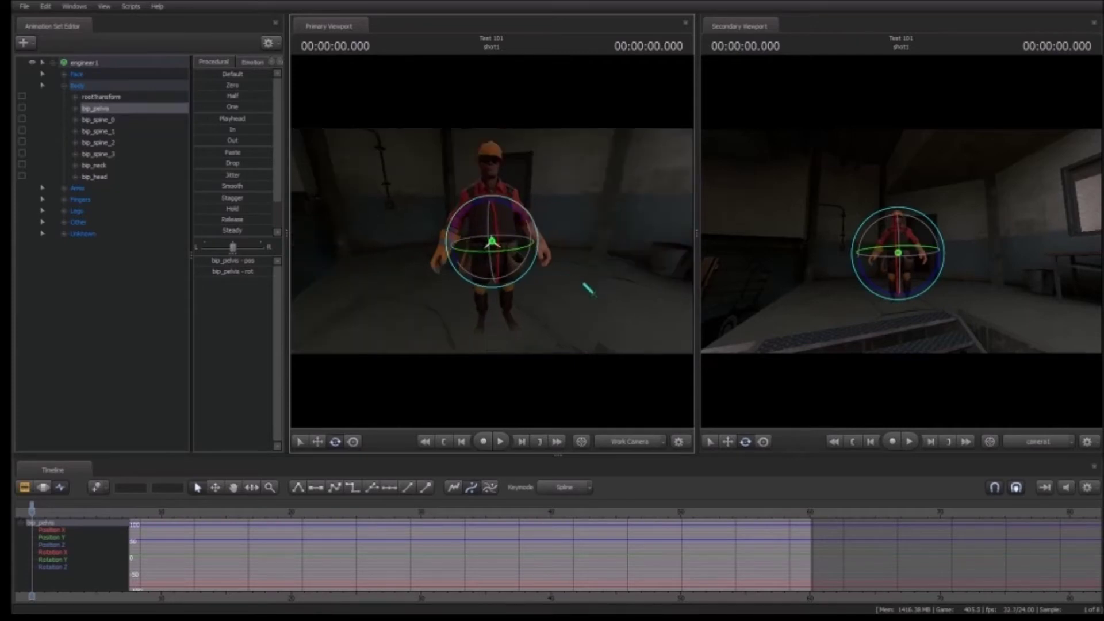
- Display the engineer's bones in the Primary Viewport and clear the bip_pelvis selection
{"action": "key", "text": "d"}
{"action": "left_click_drag", "start_coordinate": [611, 298], "coordinate": [580, 263]}
{"action": "key", "text": "a"}
{"action": "key", "text": "w"}
{"action": "key", "text": "w"}
{"action": "key", "text": "w"}
{"action": "key", "text": "ctrl"}
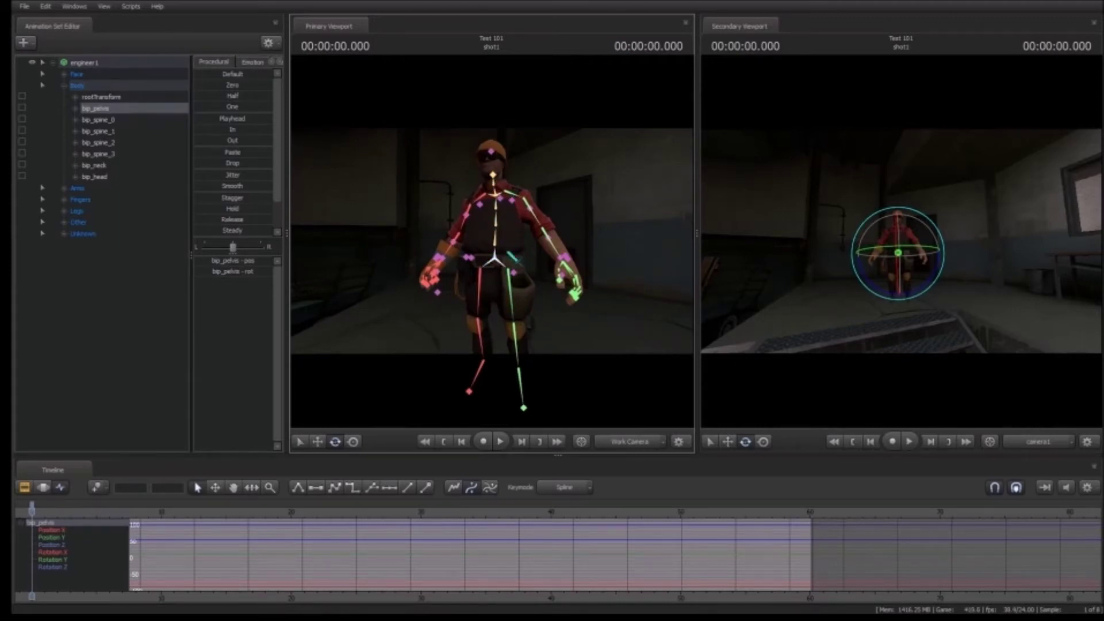
{"action": "left_click", "coordinate": [611, 352]}
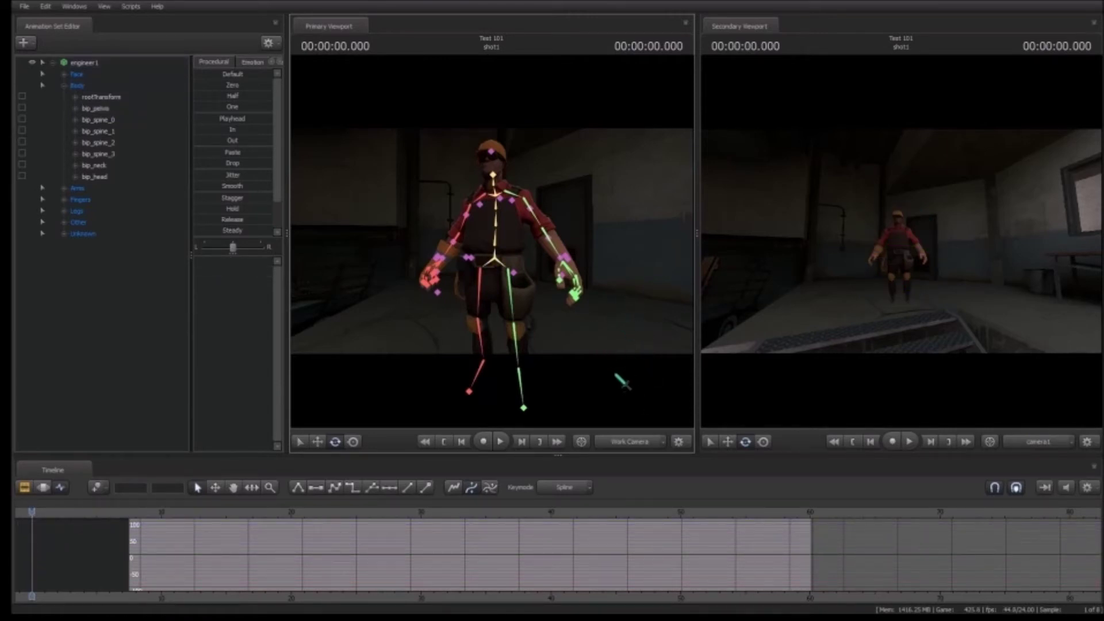
{"action": "key", "text": "ctrl"}
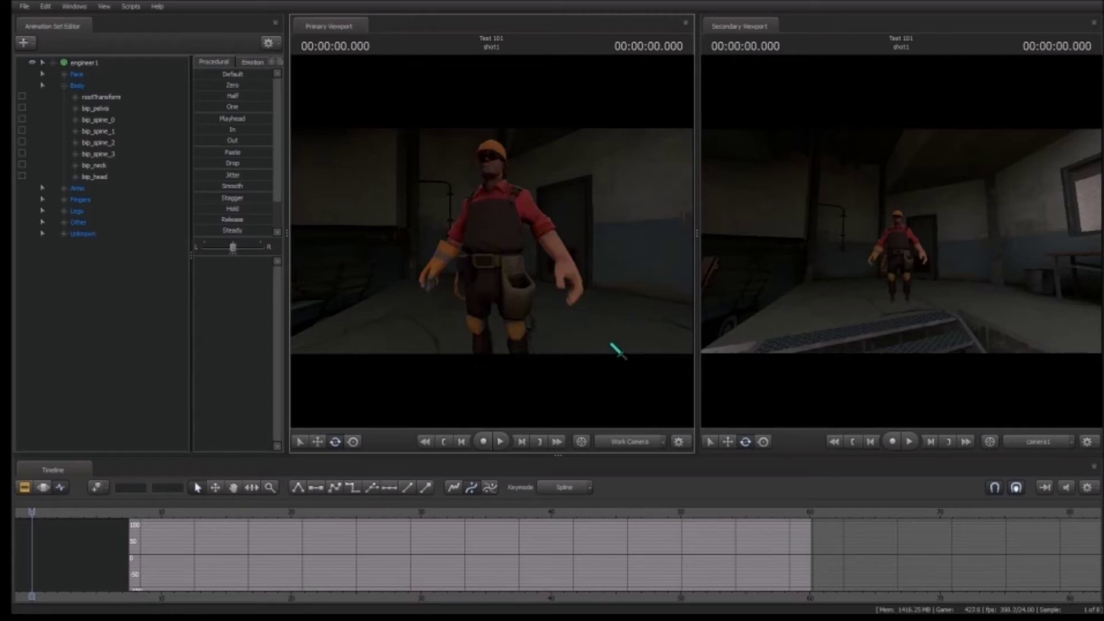
{"action": "key", "text": "s"}
{"action": "left_click_drag", "start_coordinate": [610, 344], "coordinate": [635, 374]}
{"action": "key", "text": "s"}
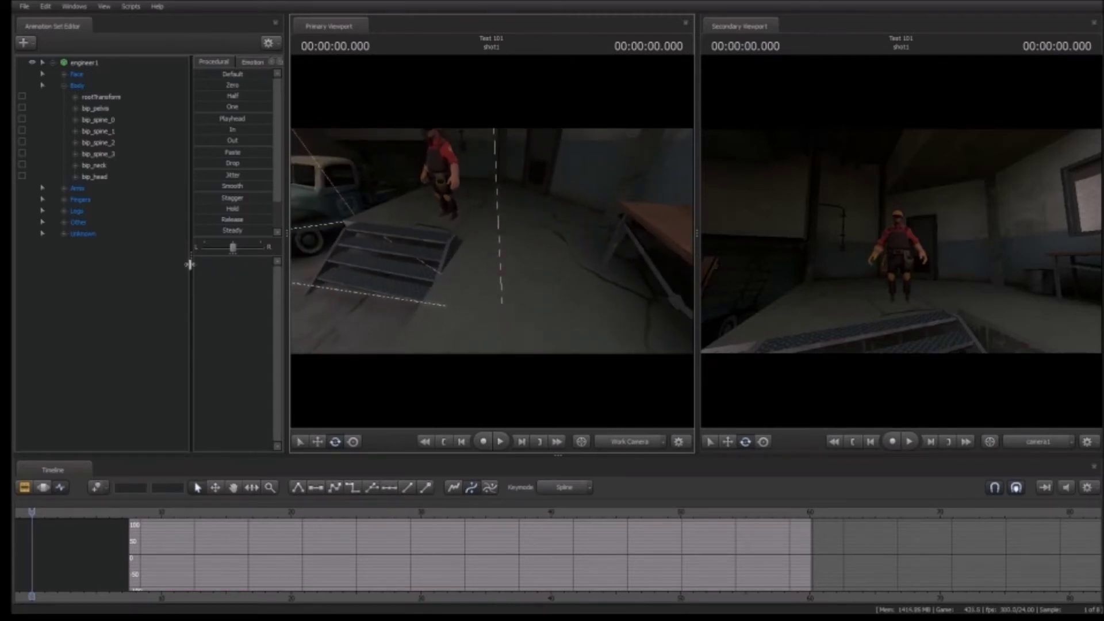
- Start an animation set for a new model and filter the model files by "sentry"
{"action": "right_click", "coordinate": [81, 270]}
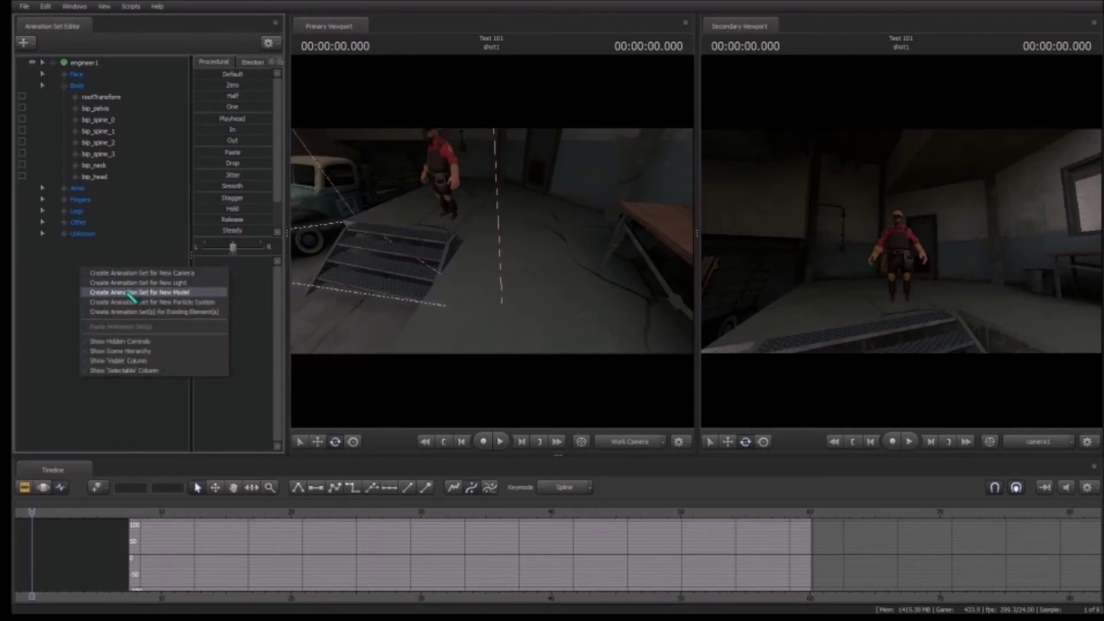
{"action": "left_click", "coordinate": [132, 293]}
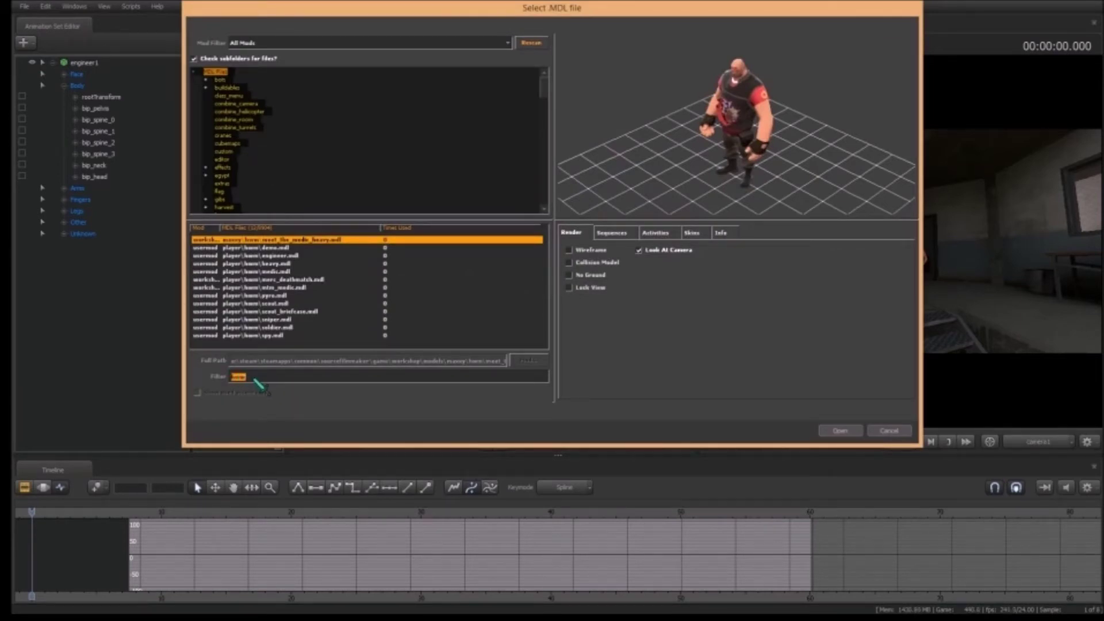
{"action": "key", "text": "BackSpace"}
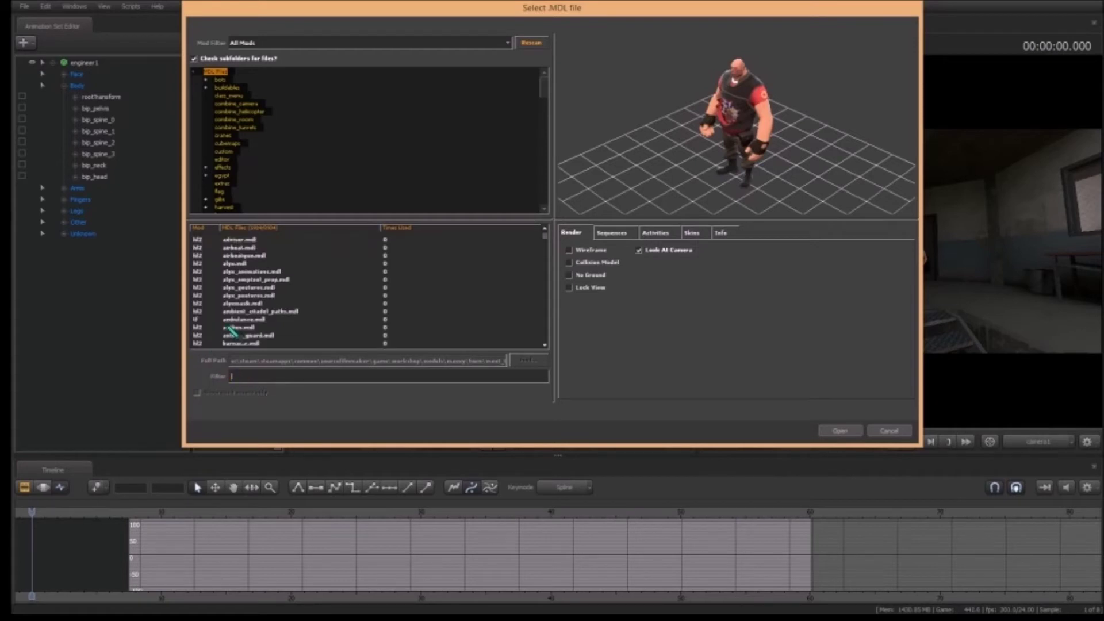
{"action": "type", "text": "sent"}
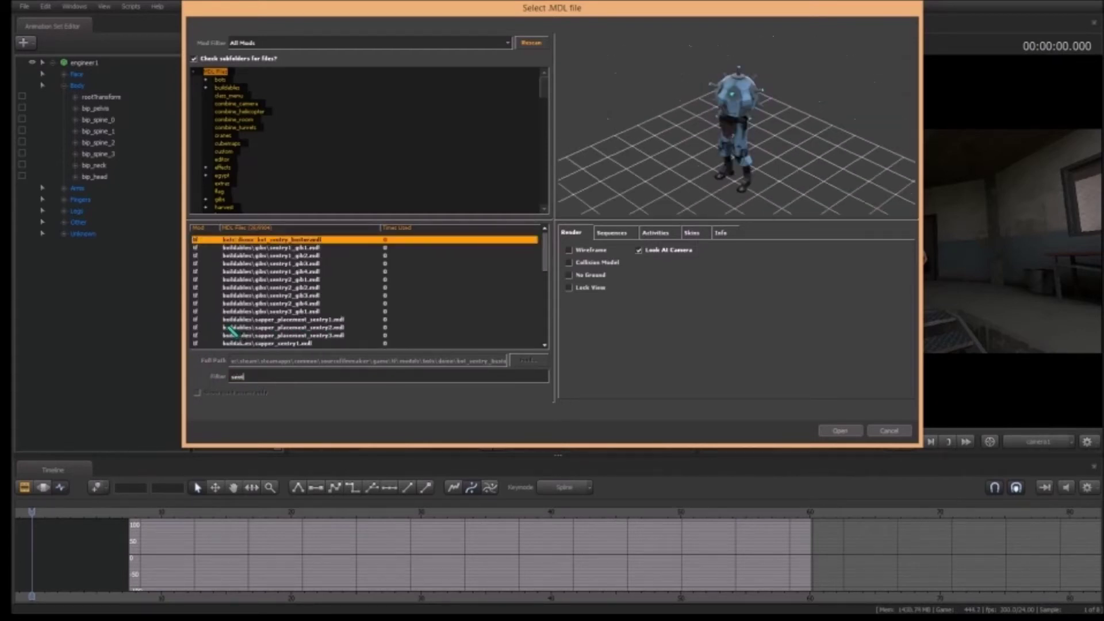
{"action": "type", "text": "ryyyyyyyyyyyyyyyyyyyyyyyyyyyyyyyyyy"}
{"action": "left_click_drag", "start_coordinate": [397, 377], "coordinate": [251, 376]}
{"action": "key", "text": "BackSpace"}
- Browse the sentry models and add buildables\sentry1.mdl to the session
{"action": "left_click", "coordinate": [296, 304]}
{"action": "scroll", "coordinate": [299, 308], "scroll_direction": "down", "scroll_amount": 3}
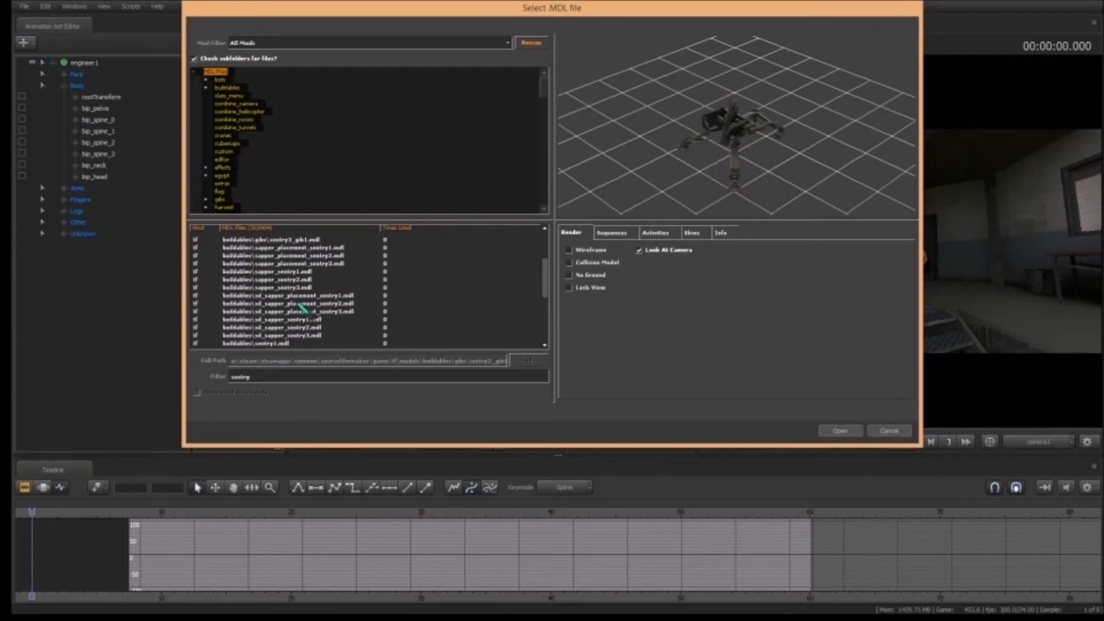
{"action": "left_click", "coordinate": [313, 280]}
{"action": "left_click", "coordinate": [308, 288]}
{"action": "scroll", "coordinate": [308, 293], "scroll_direction": "down", "scroll_amount": 2}
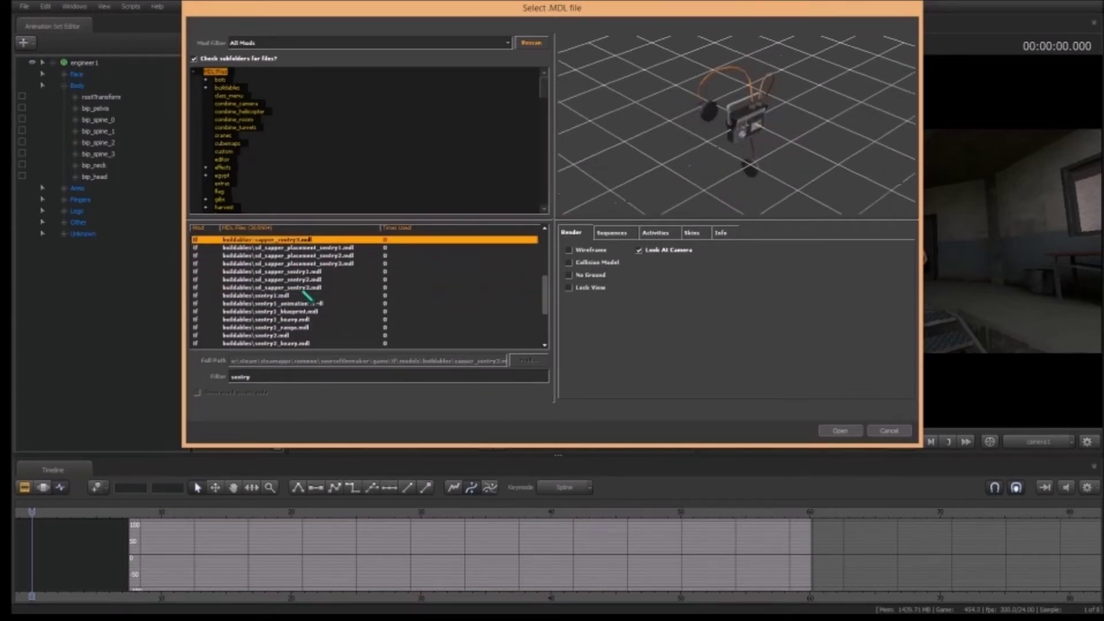
{"action": "left_click", "coordinate": [301, 296]}
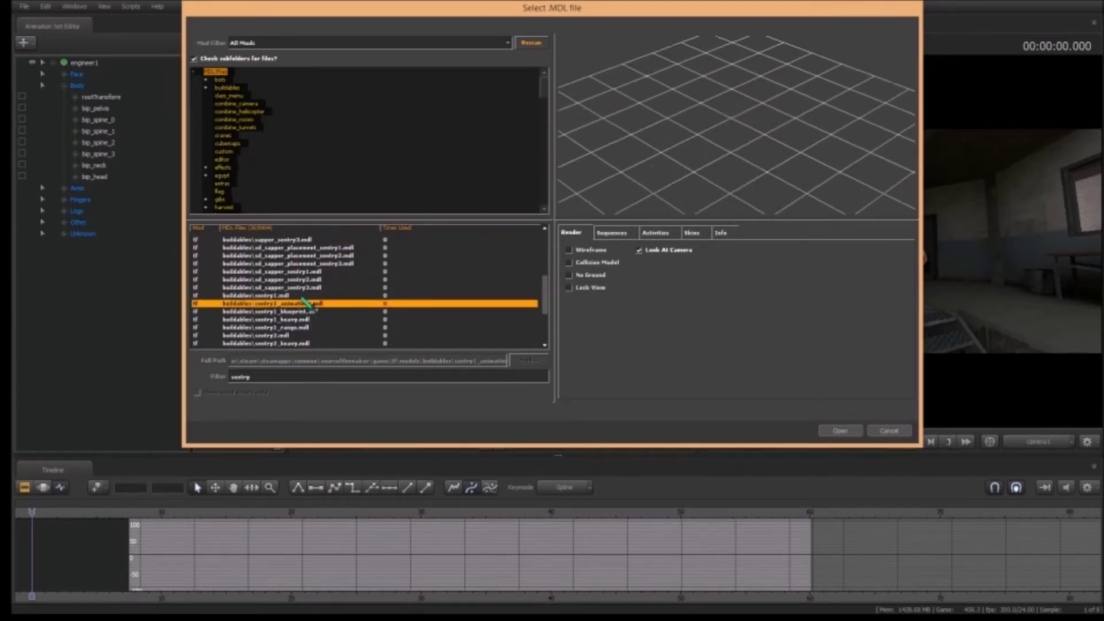
{"action": "left_click", "coordinate": [822, 430]}
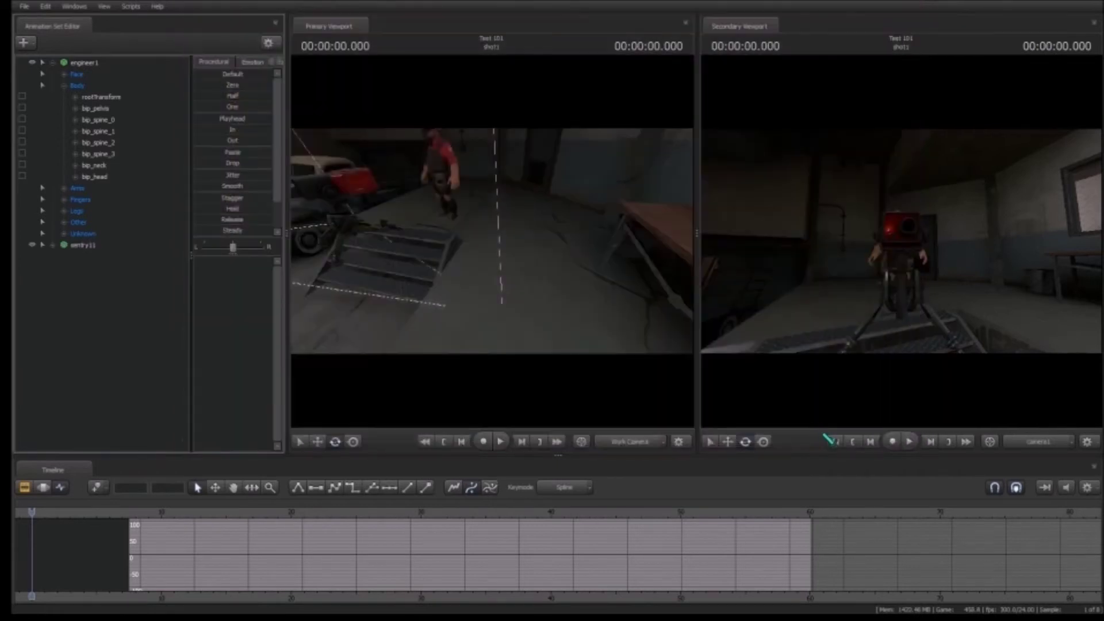
- Move the work camera around the engineer and the sentry, and display both models' bones to compare their placement
{"action": "left_click_drag", "start_coordinate": [581, 332], "coordinate": [454, 316]}
{"action": "key", "text": "w"}
{"action": "left_click_drag", "start_coordinate": [496, 250], "coordinate": [498, 248]}
{"action": "key", "text": "ctrl"}
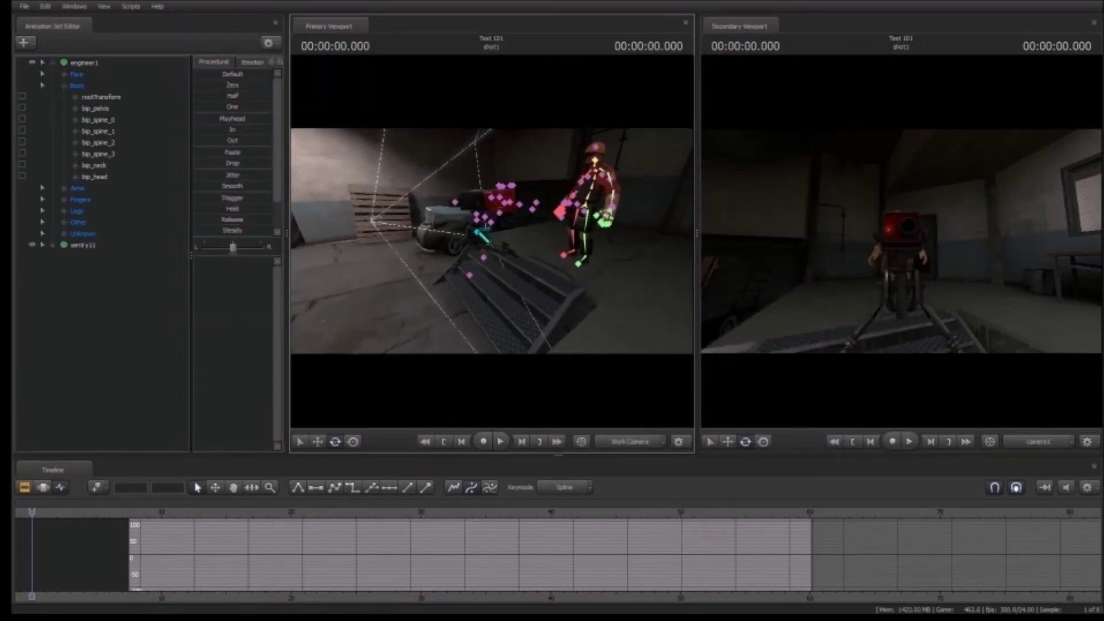
{"action": "left_click_drag", "start_coordinate": [549, 254], "coordinate": [598, 259]}
{"action": "key", "text": "a"}
{"action": "key", "text": "w"}
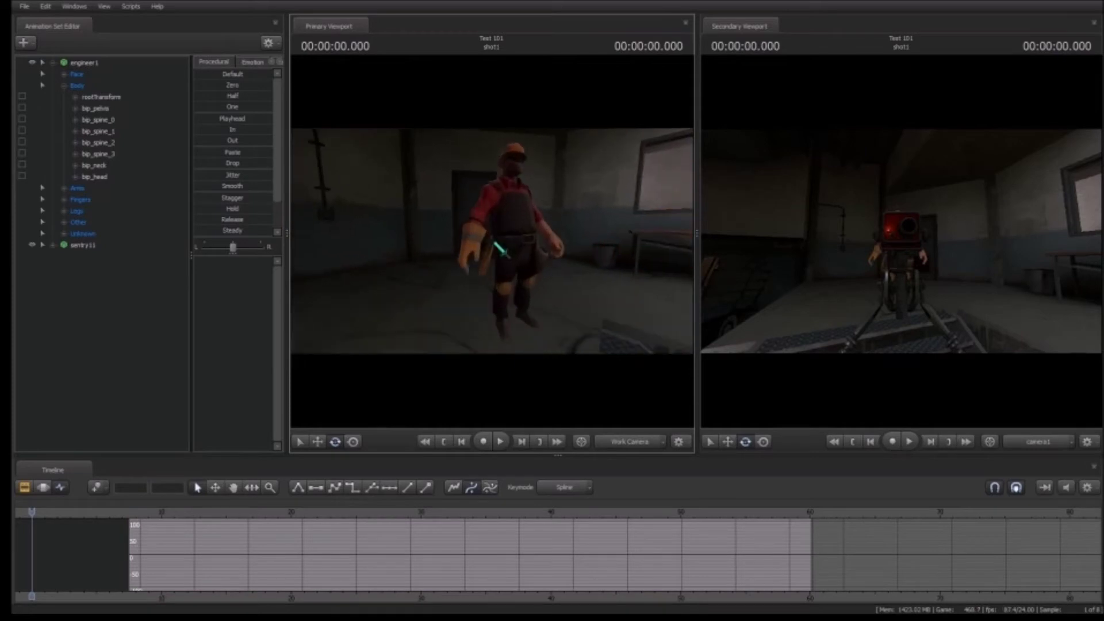
{"action": "key", "text": "s"}
{"action": "left_click_drag", "start_coordinate": [482, 328], "coordinate": [575, 325]}
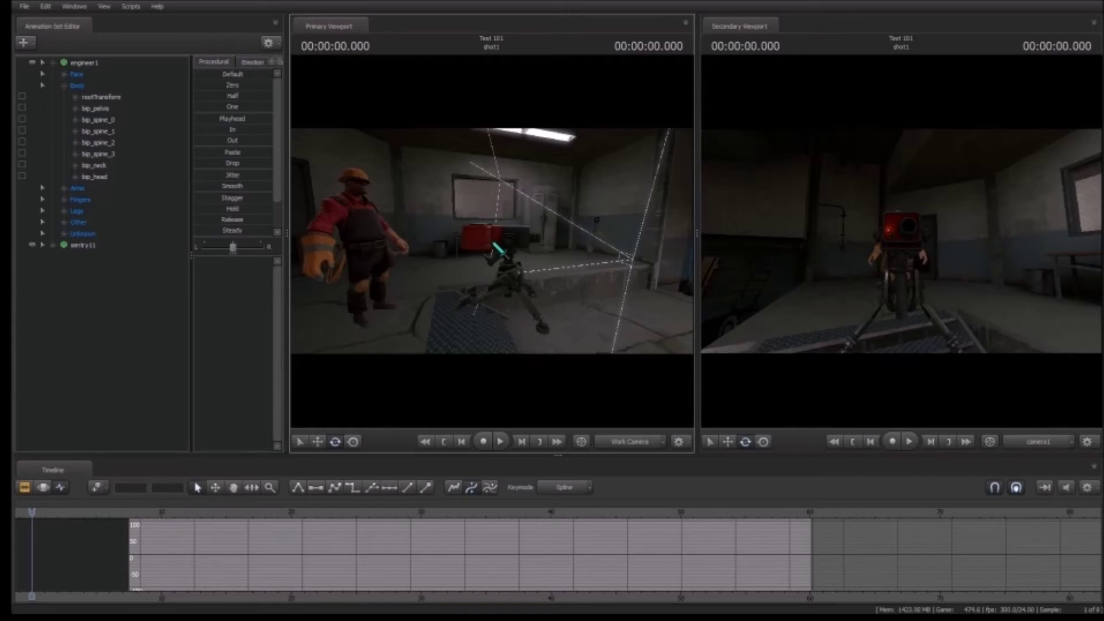
- Select rootTransform in the sentry11 Body group and move the sentry back in front of the engineer
{"action": "left_click", "coordinate": [53, 246]}
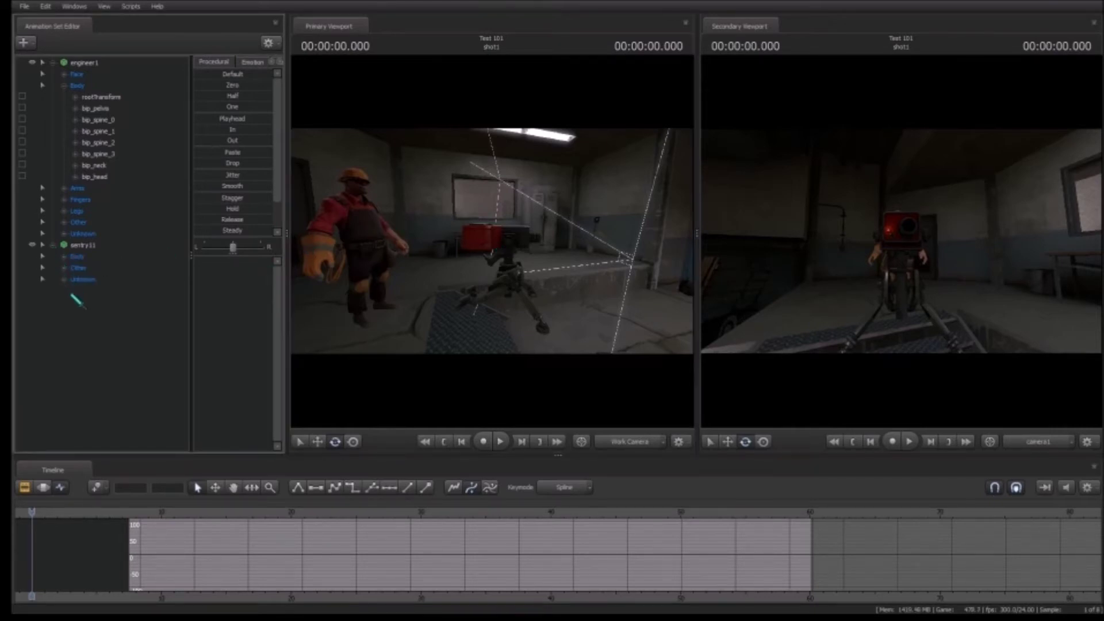
{"action": "left_click", "coordinate": [64, 257]}
{"action": "left_click", "coordinate": [92, 268]}
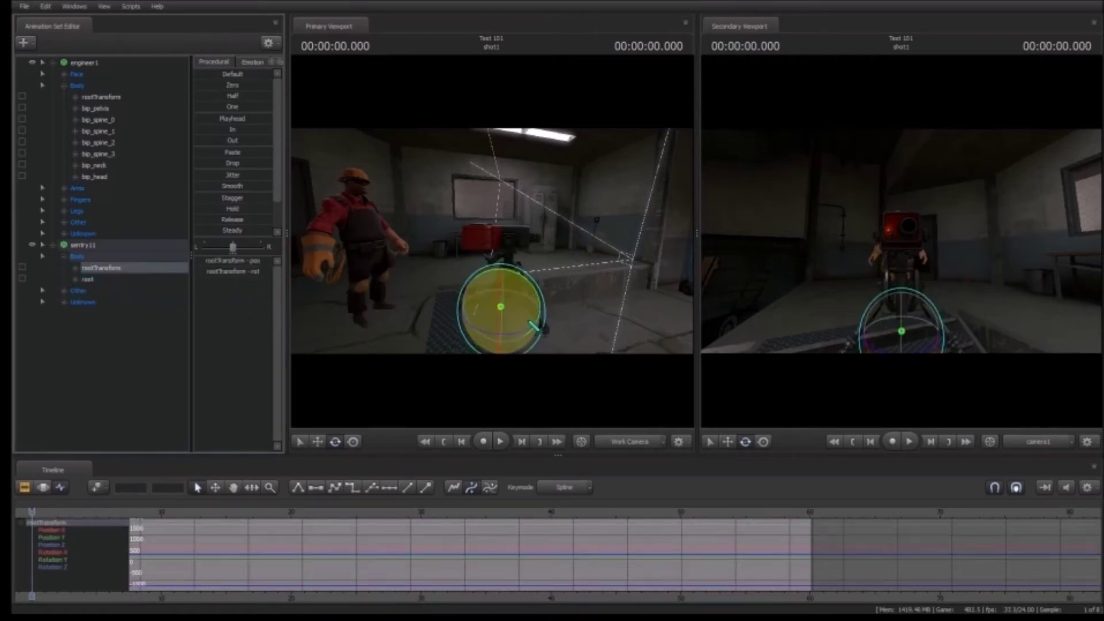
{"action": "key", "text": "w"}
{"action": "left_click_drag", "start_coordinate": [501, 306], "coordinate": [494, 306]}
{"action": "left_click_drag", "start_coordinate": [494, 306], "coordinate": [425, 283]}
{"action": "left_click_drag", "start_coordinate": [594, 261], "coordinate": [627, 276]}
{"action": "key", "text": "a"}
{"action": "key", "text": "d"}
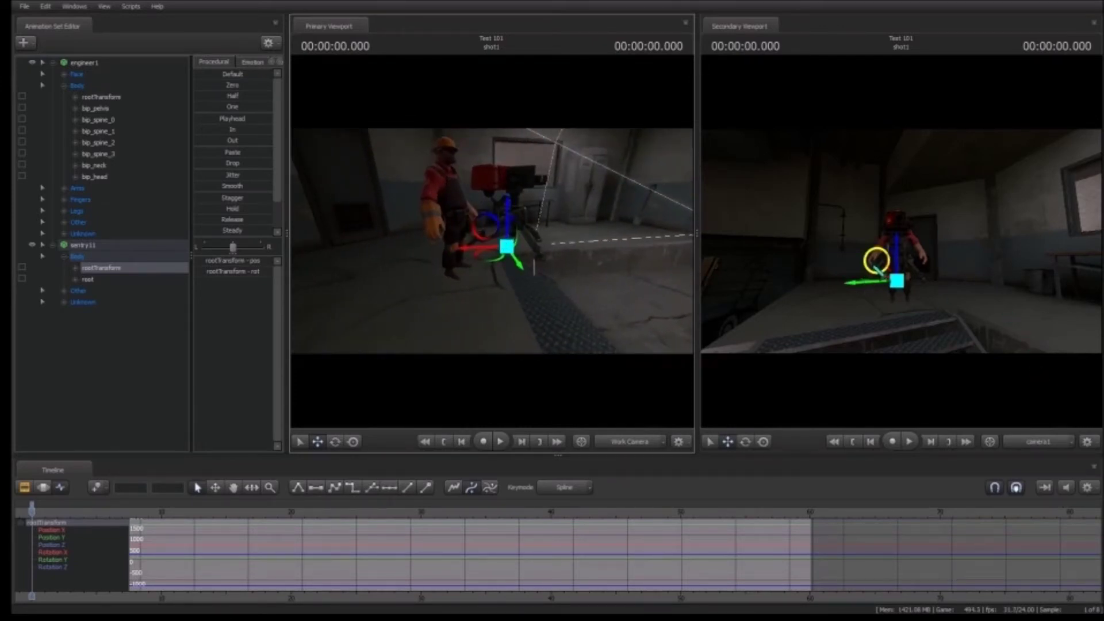
- Play the shot briefly and return the playhead to the first frame
{"action": "key", "text": "space"}
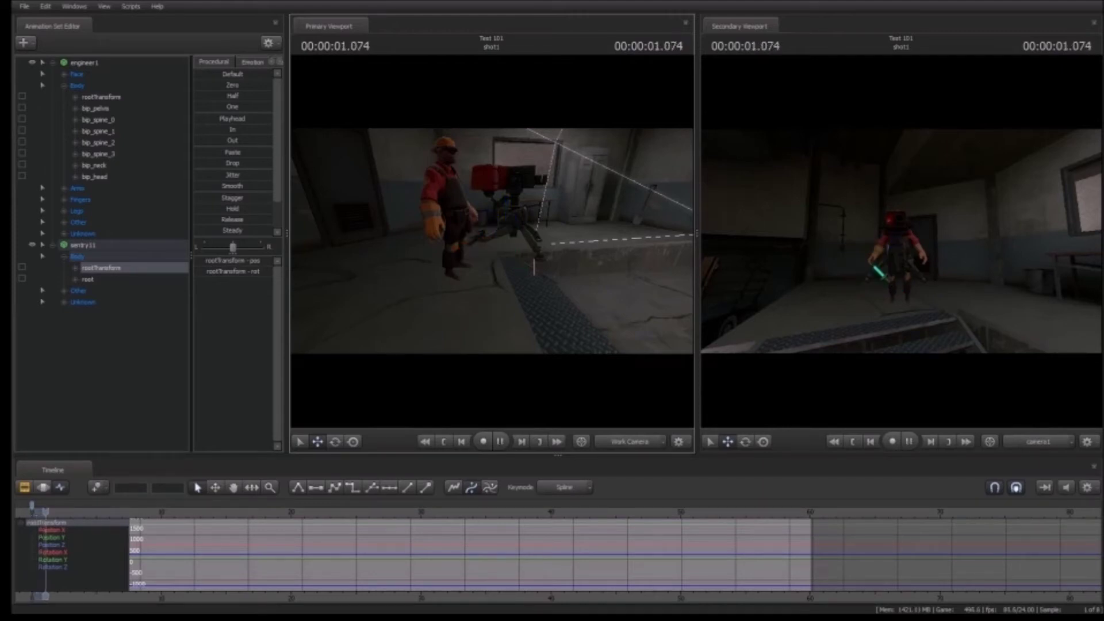
{"action": "left_click_drag", "start_coordinate": [64, 517], "coordinate": [31, 518]}
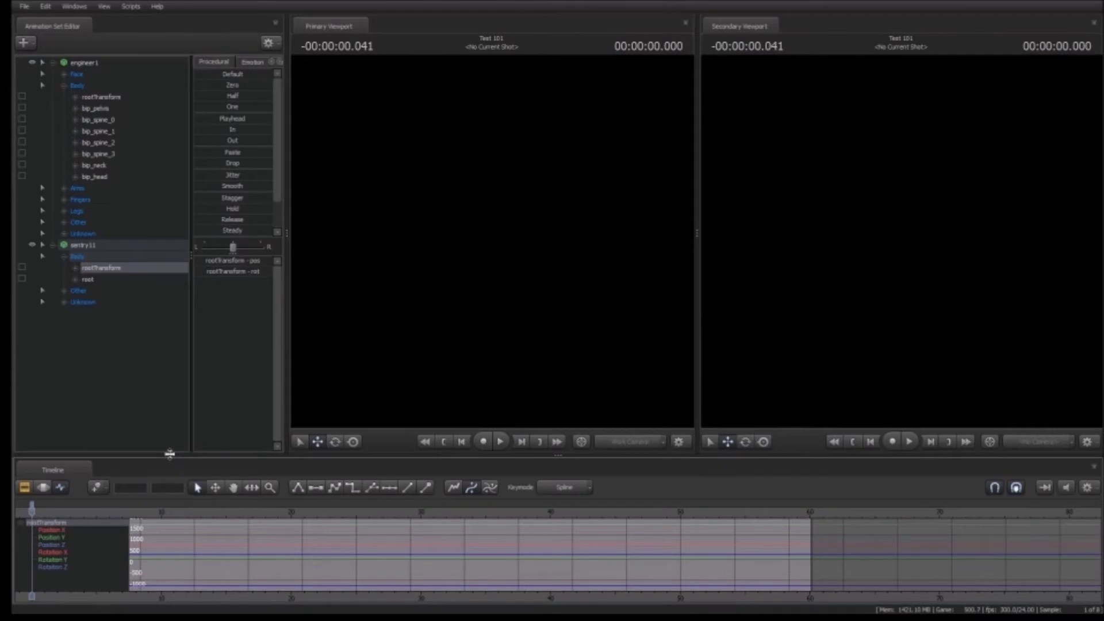
{"action": "key", "text": "Right"}
- Move the sentry's rootTransform so it stands on the floor beside the engineer's left hand
{"action": "left_click_drag", "start_coordinate": [497, 244], "coordinate": [514, 238]}
{"action": "left_click_drag", "start_coordinate": [529, 277], "coordinate": [495, 239]}
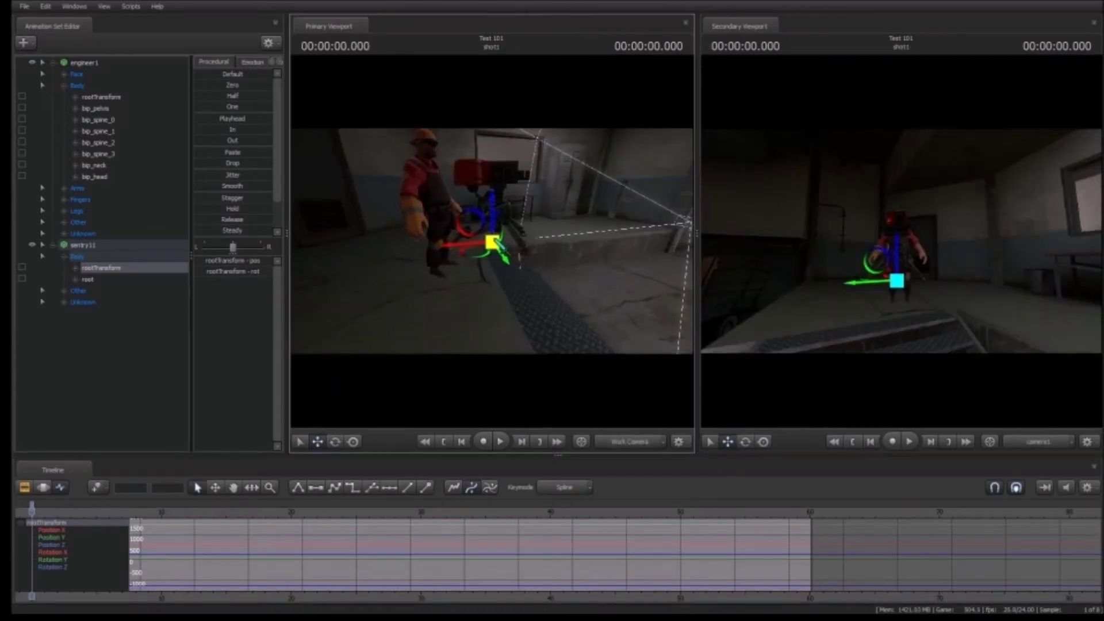
{"action": "left_click_drag", "start_coordinate": [494, 244], "coordinate": [333, 268]}
{"action": "key", "text": "f"}
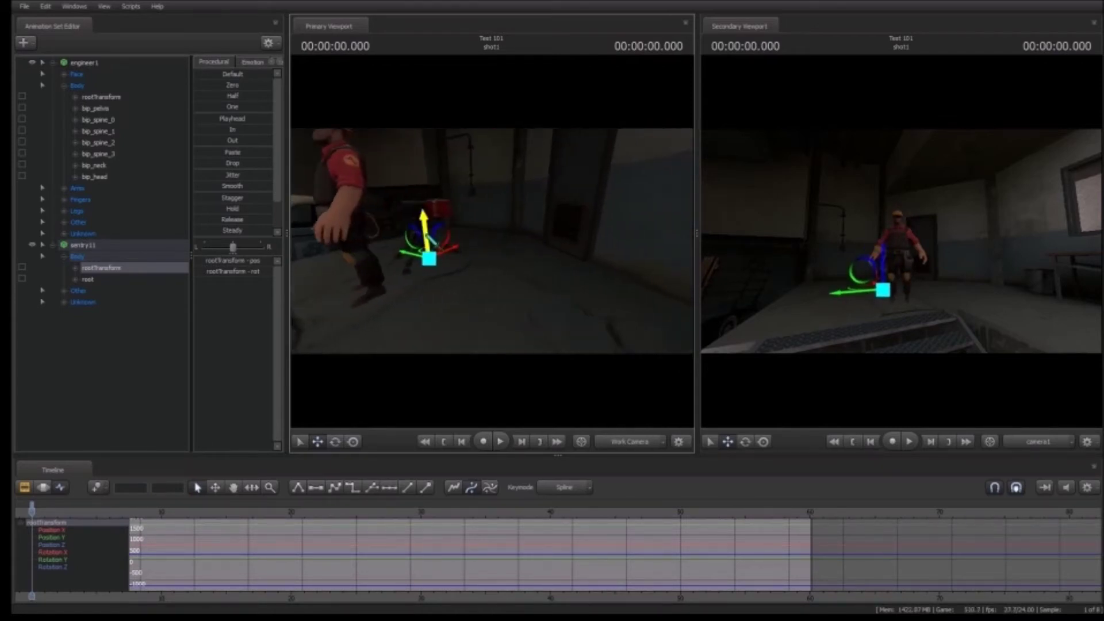
{"action": "left_click_drag", "start_coordinate": [428, 259], "coordinate": [449, 333]}
{"action": "mouse_move", "coordinate": [520, 326]}
{"action": "left_mouse_down"}
{"action": "mouse_move", "coordinate": [489, 323]}
{"action": "mouse_move", "coordinate": [517, 322]}
{"action": "mouse_move", "coordinate": [506, 322]}
{"action": "left_mouse_up"}
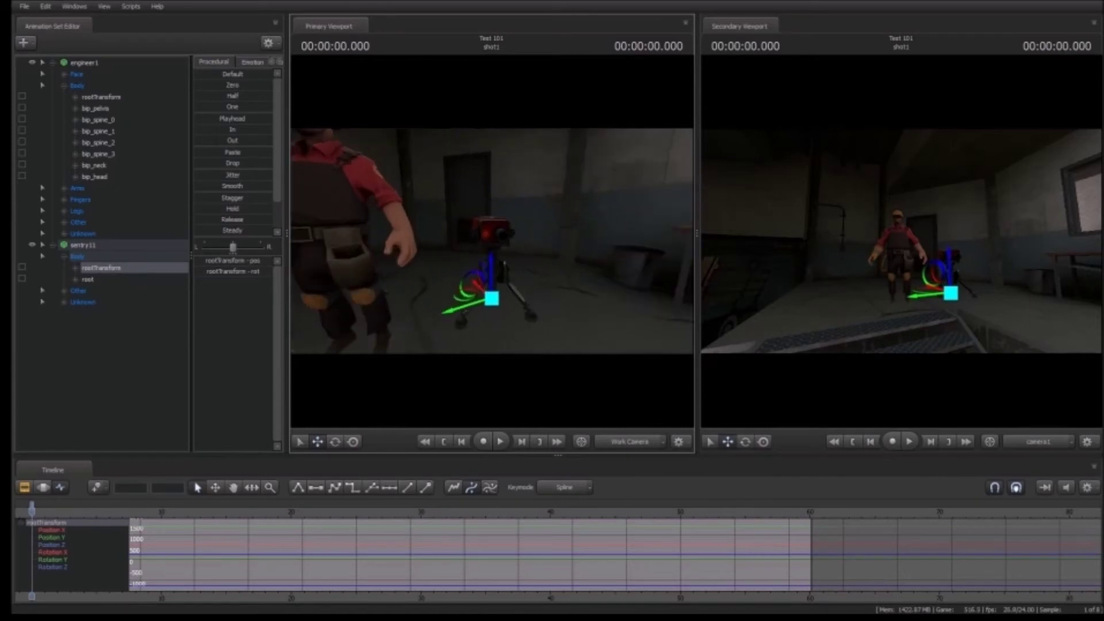
- Browse the sentry's Other and Unknown bone groups, select fork_base and bring the work camera close to the turret
{"action": "left_click", "coordinate": [64, 257]}
{"action": "left_click", "coordinate": [62, 269]}
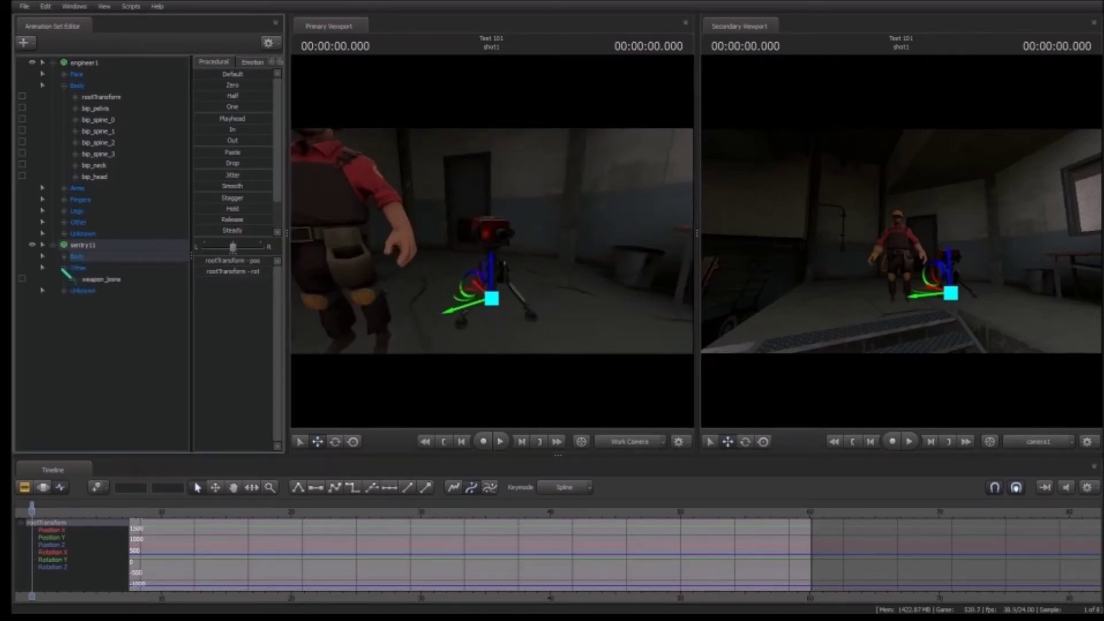
{"action": "left_click", "coordinate": [63, 268]}
{"action": "left_click", "coordinate": [64, 279]}
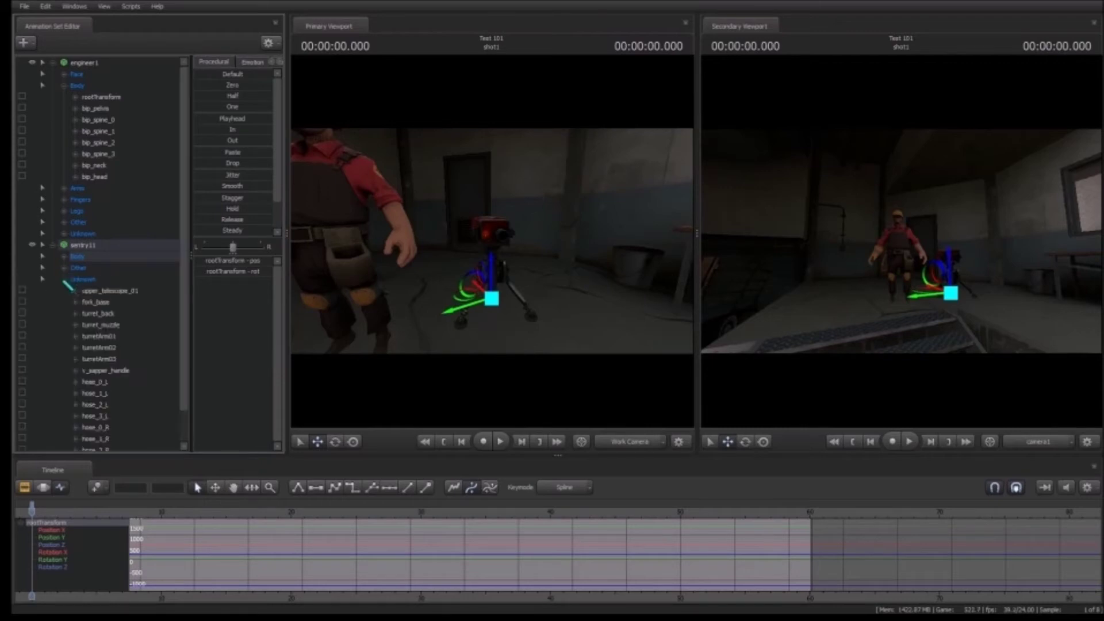
{"action": "scroll", "coordinate": [92, 304], "scroll_direction": "down", "scroll_amount": 1}
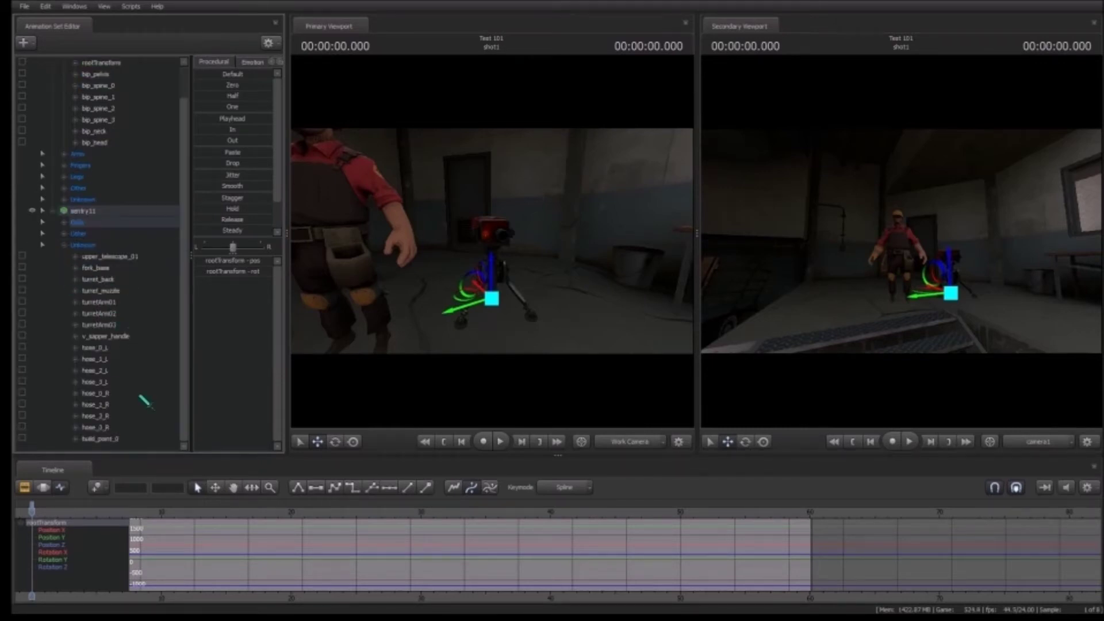
{"action": "left_click", "coordinate": [95, 268]}
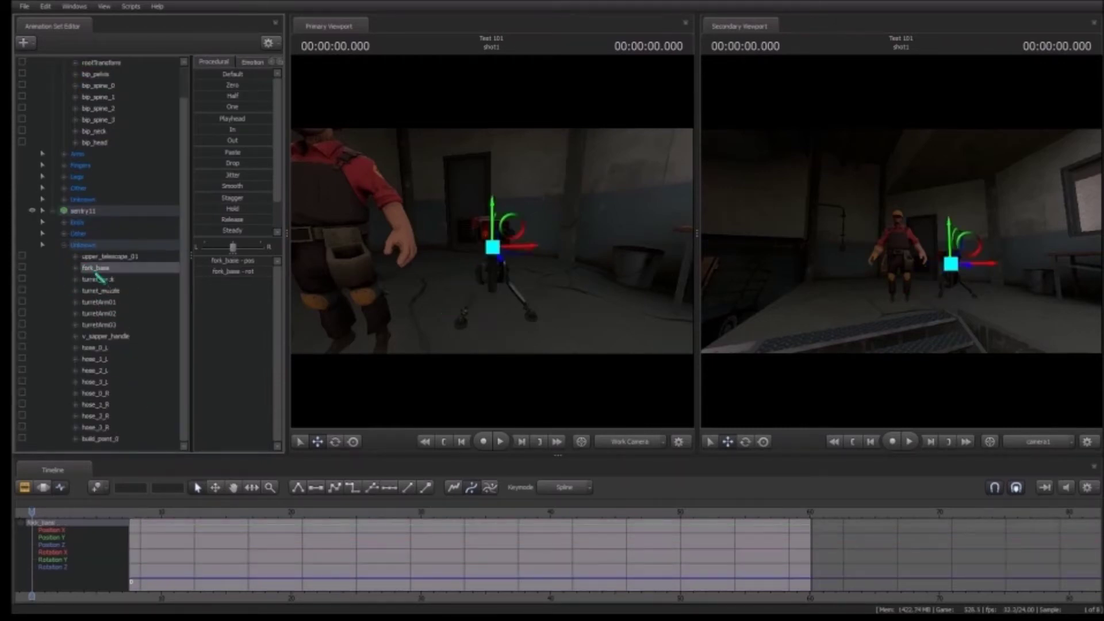
{"action": "left_click_drag", "start_coordinate": [501, 311], "coordinate": [498, 247]}
{"action": "key", "text": "w"}
{"action": "key", "text": "a"}
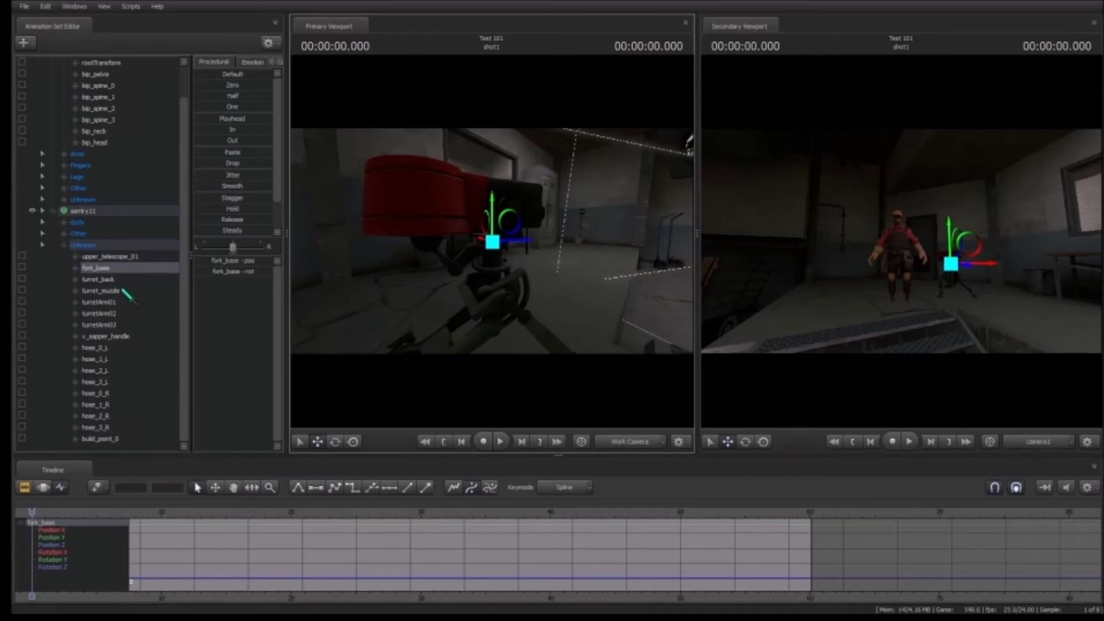
- Select upper_telescope_01 in the sentry's Unknown group and rotate the turret's upper part
{"action": "left_click", "coordinate": [124, 259]}
{"action": "key", "text": "e"}
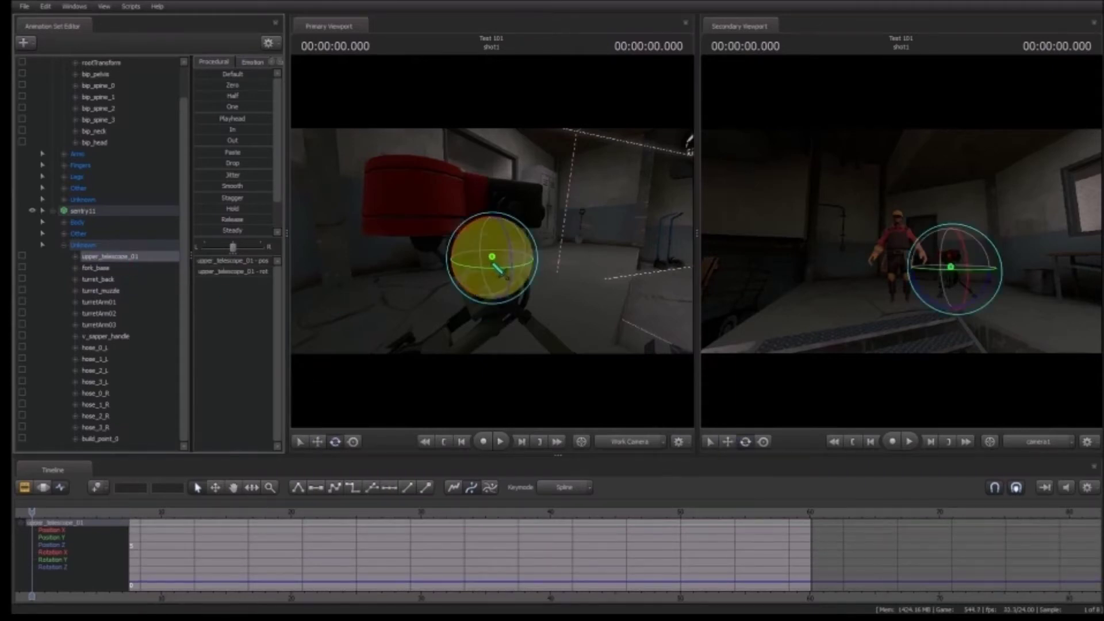
{"action": "left_click_drag", "start_coordinate": [504, 277], "coordinate": [602, 319]}
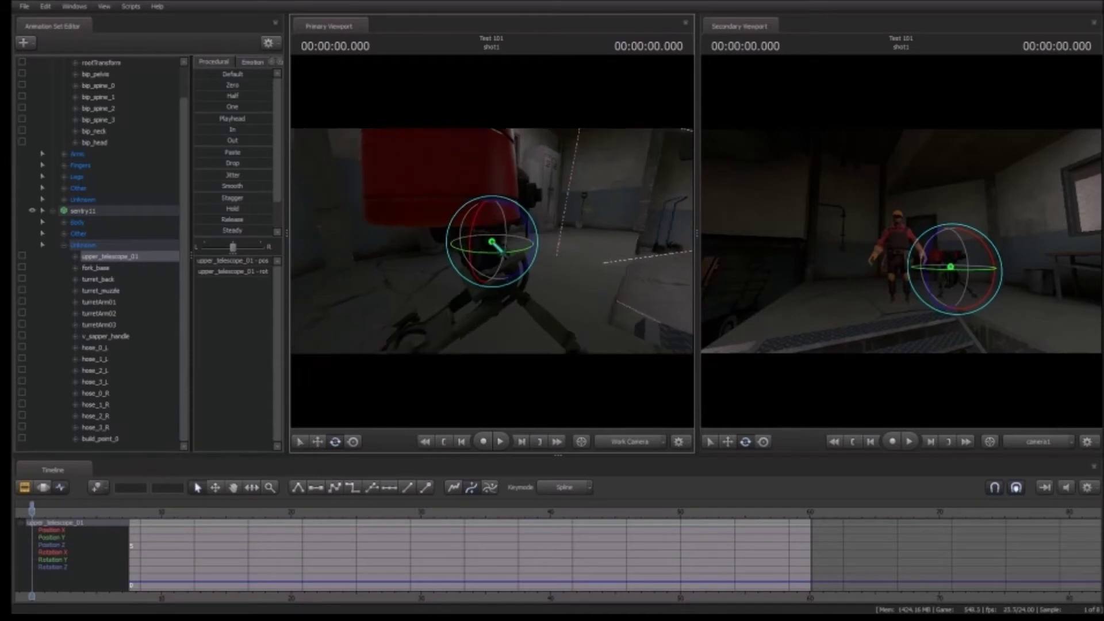
{"action": "left_click", "coordinate": [53, 212]}
{"action": "left_click", "coordinate": [52, 247]}
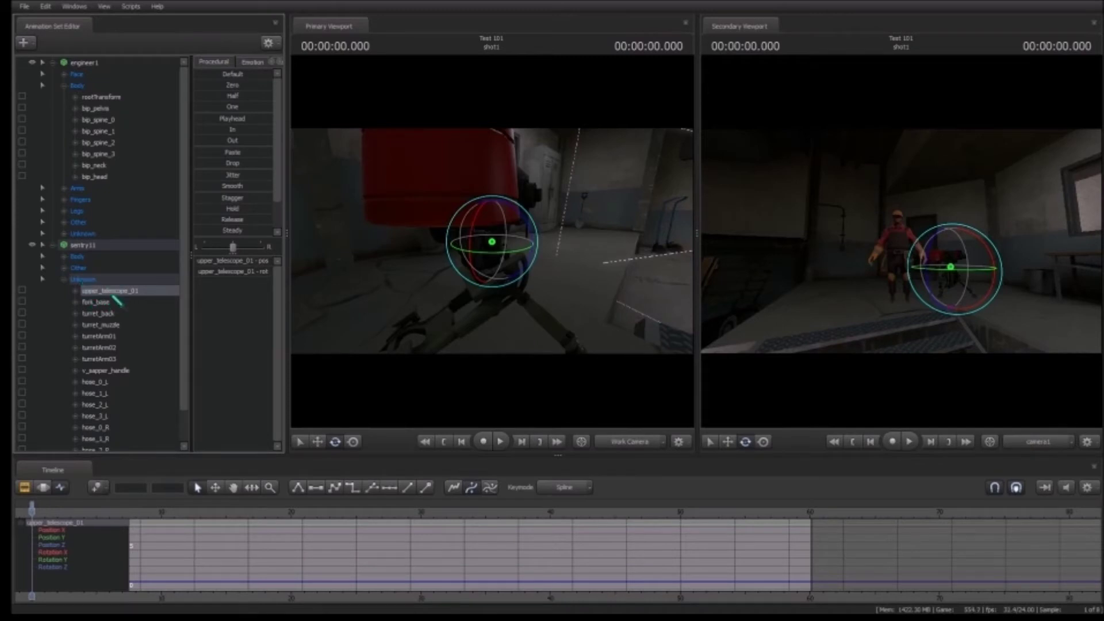
{"action": "left_click_drag", "start_coordinate": [638, 320], "coordinate": [523, 314]}
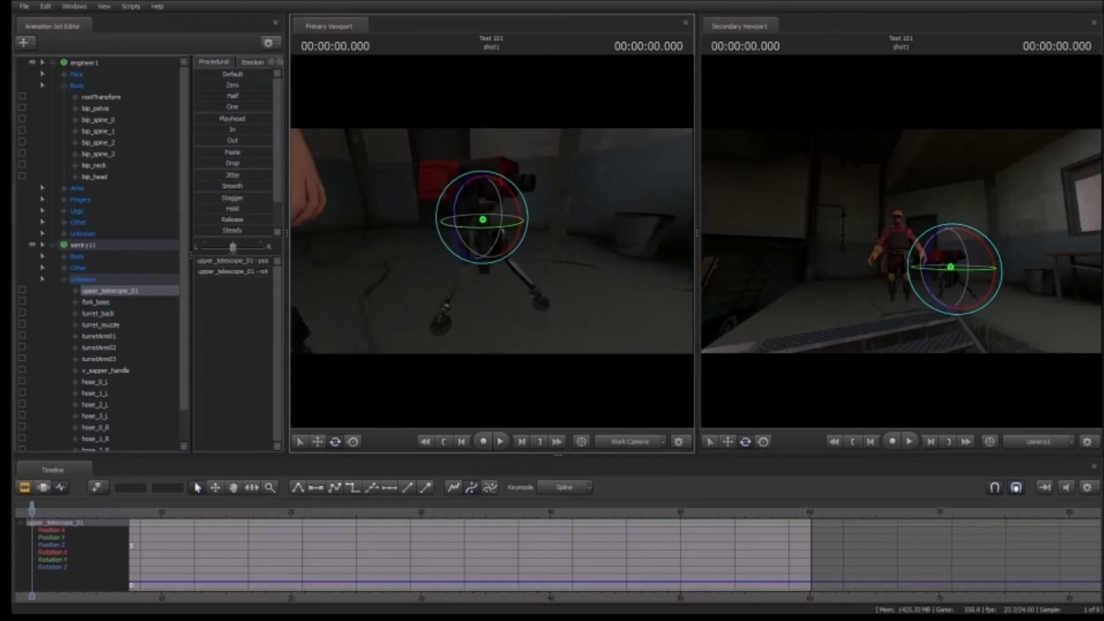
{"action": "mouse_move", "coordinate": [487, 228]}
{"action": "left_mouse_down"}
{"action": "mouse_move", "coordinate": [495, 237]}
{"action": "mouse_move", "coordinate": [478, 243]}
{"action": "left_mouse_up"}
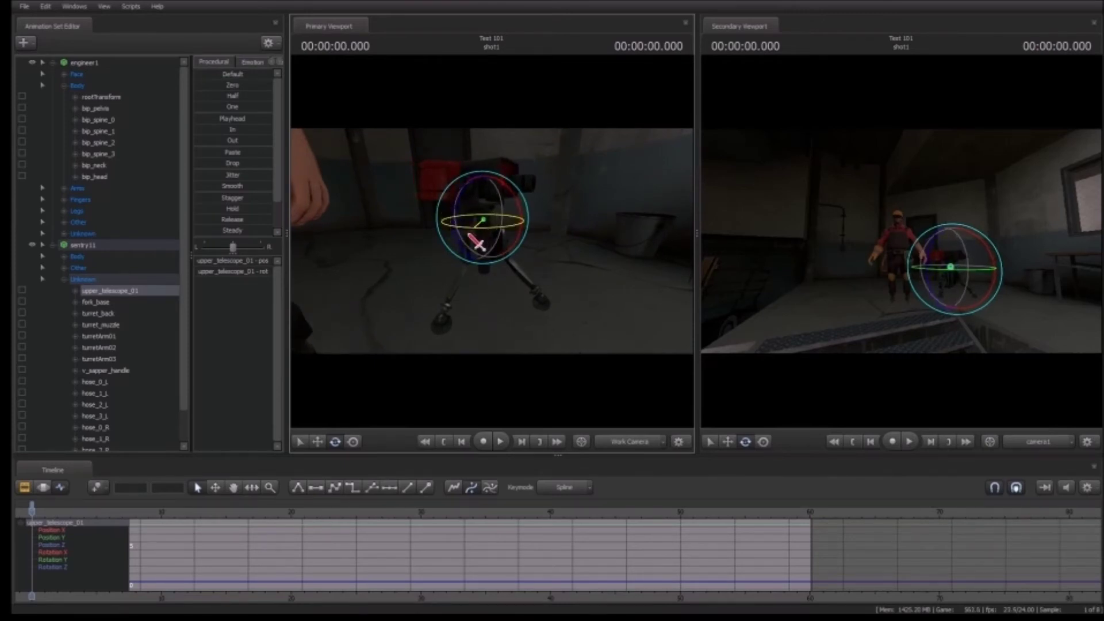
{"action": "key", "text": "s"}
{"action": "left_click_drag", "start_coordinate": [591, 284], "coordinate": [591, 285]}
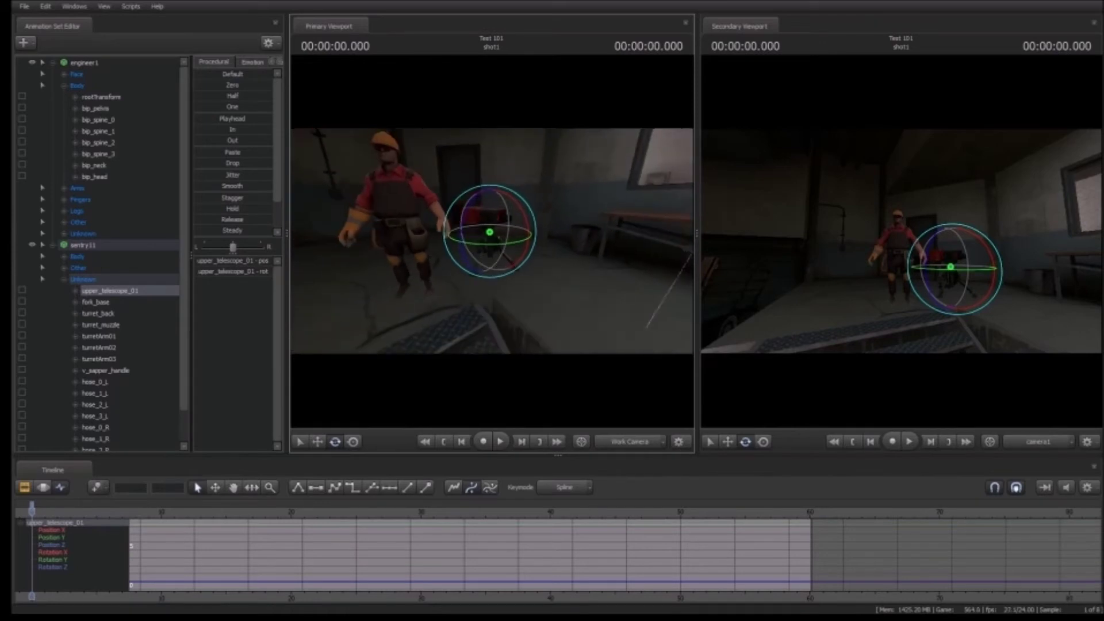
- Collapse the sentry's Unknown group and the sentry11 animation set, and frame both models with the work camera
{"action": "left_click", "coordinate": [63, 280]}
{"action": "left_click_drag", "start_coordinate": [583, 288], "coordinate": [549, 291]}
{"action": "key", "text": "a"}
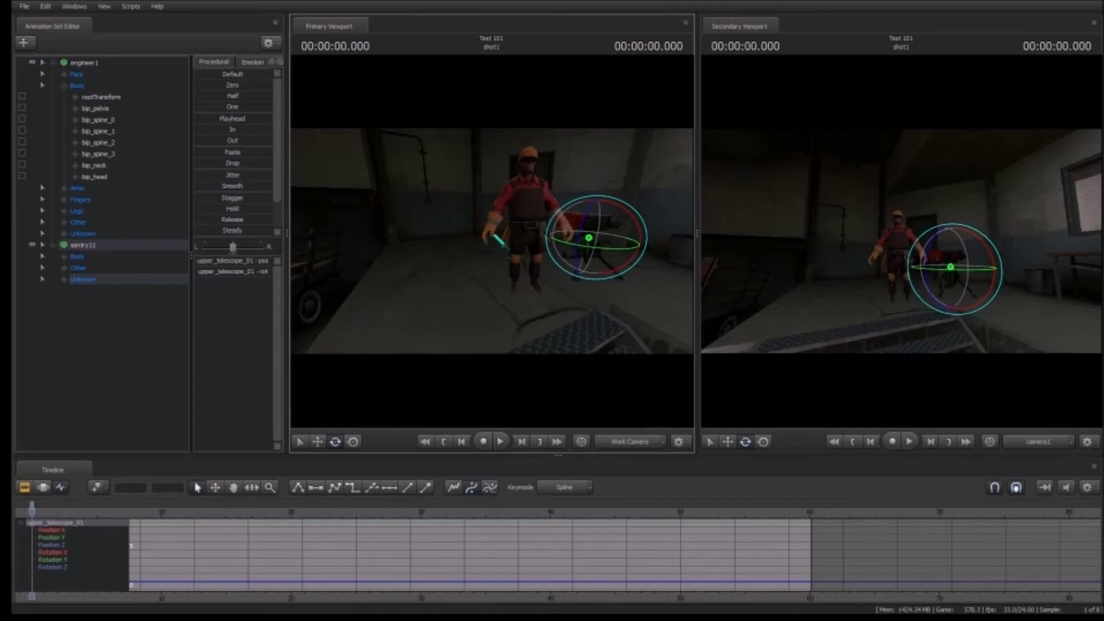
{"action": "left_click", "coordinate": [58, 244]}
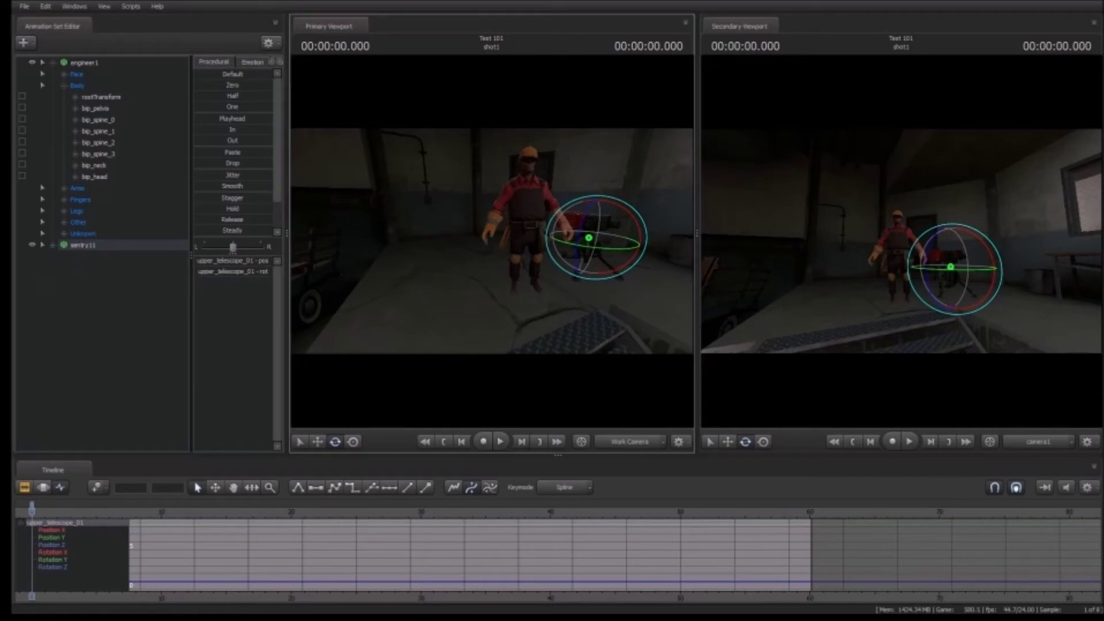
- Select the engineer's bip_pelvis from the skeleton in the primary viewport and move his body over to the sentry
{"action": "key", "text": "ctrl"}
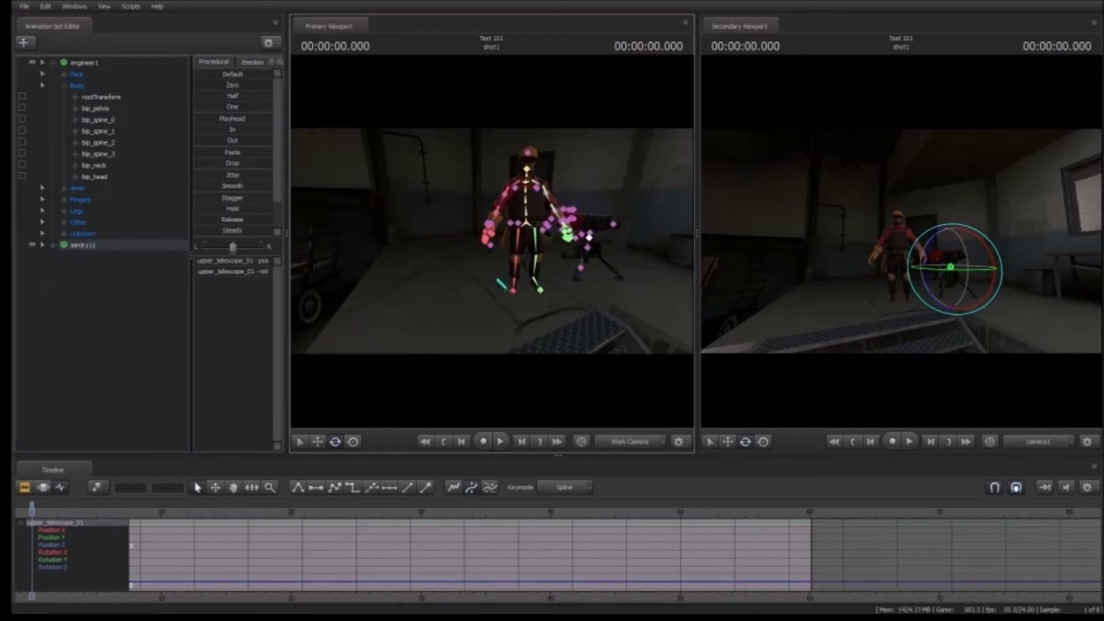
{"action": "left_click", "coordinate": [526, 223], "text": "ctrl"}
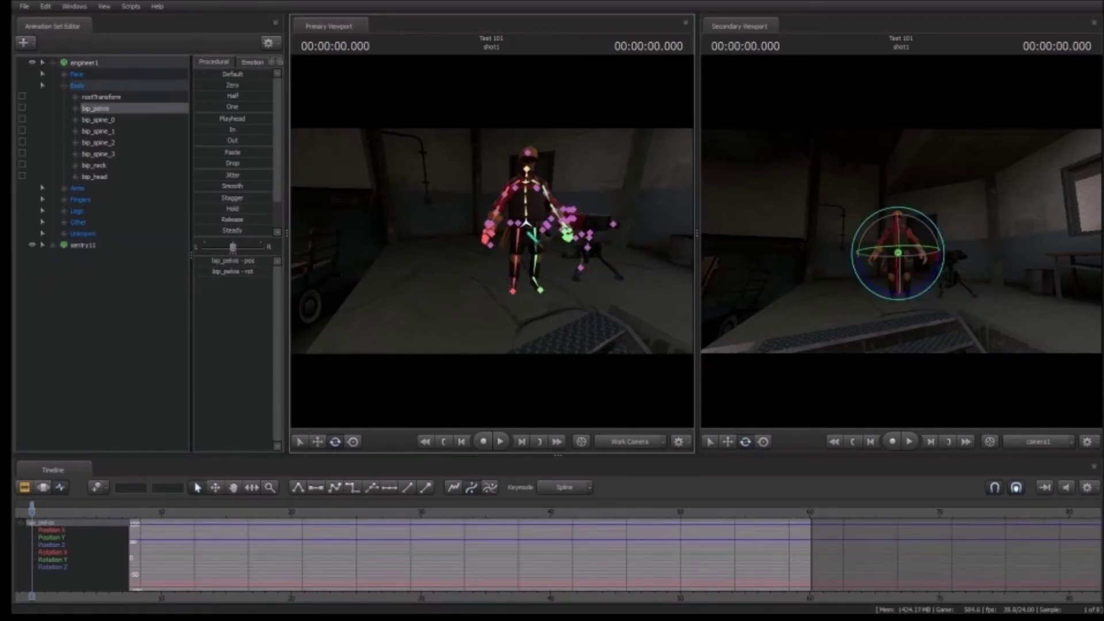
{"action": "key", "text": "w"}
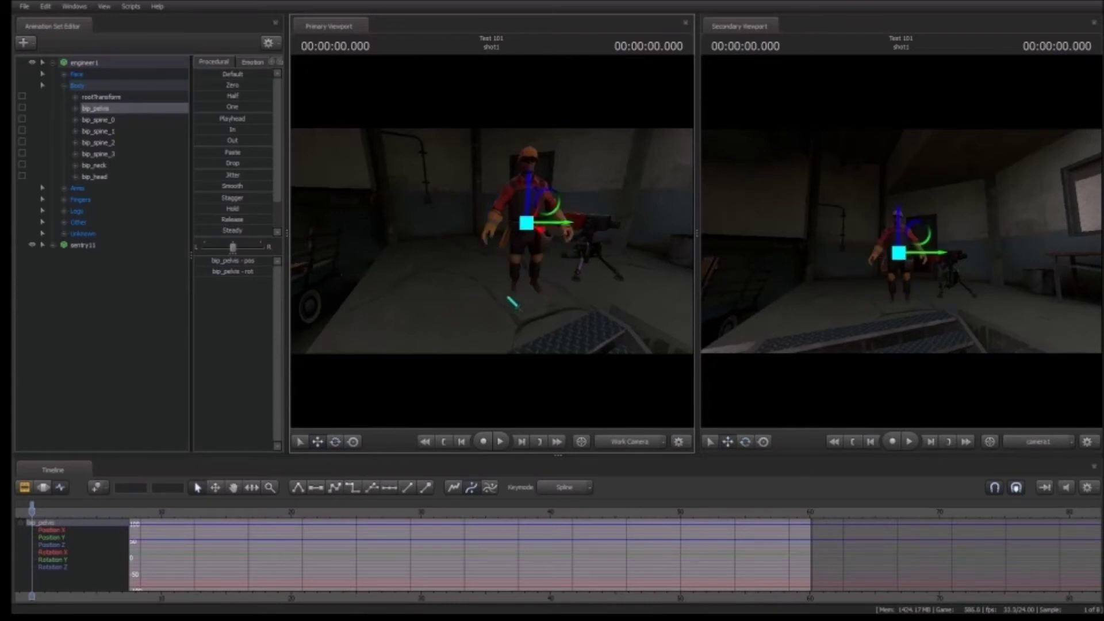
{"action": "left_click_drag", "start_coordinate": [493, 241], "coordinate": [610, 230]}
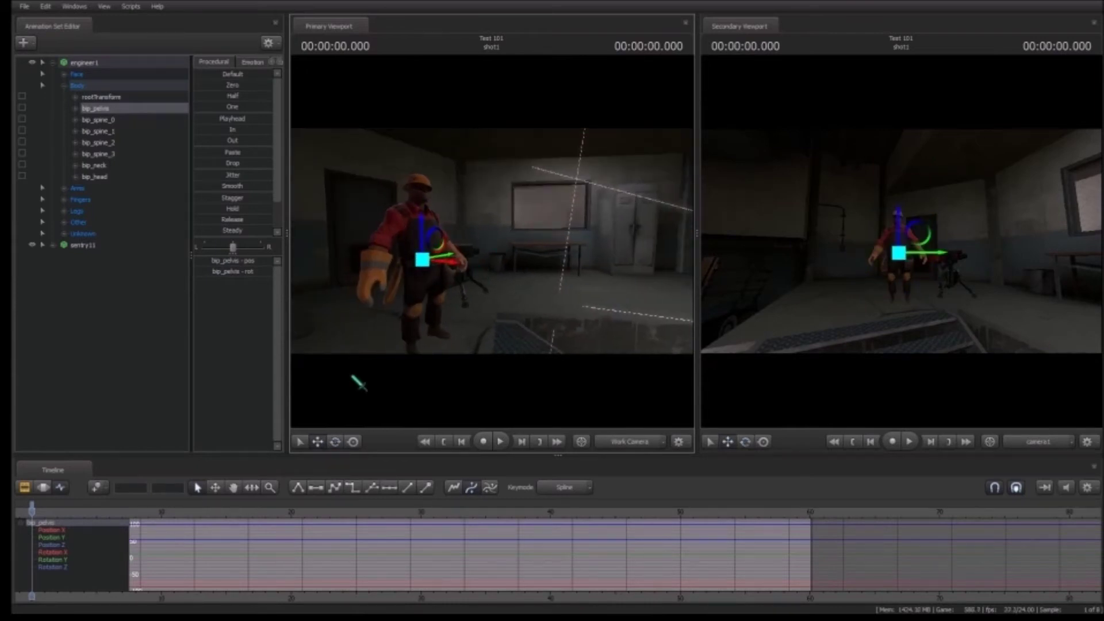
{"action": "left_click", "coordinate": [334, 444]}
{"action": "left_click", "coordinate": [318, 441]}
{"action": "left_click_drag", "start_coordinate": [425, 339], "coordinate": [440, 228]}
- Rotate the engineer's bip_pelvis so his body turns sideways beside the sentry
{"action": "key", "text": "e"}
{"action": "key", "text": "d"}
{"action": "left_click_drag", "start_coordinate": [529, 236], "coordinate": [279, 244]}
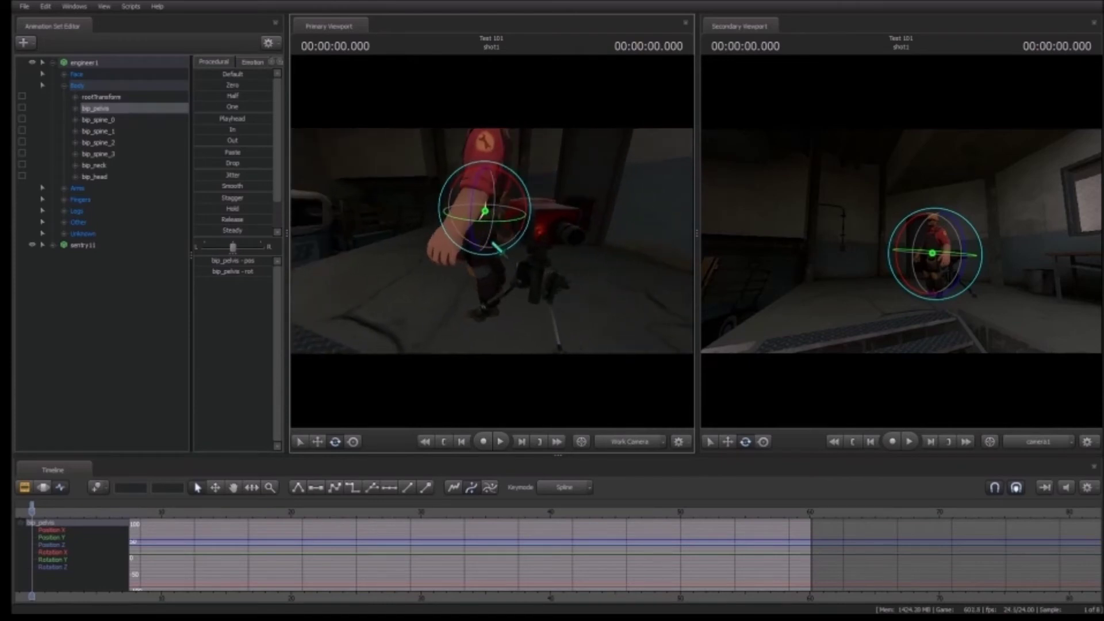
- Fine-tune the position of bip_pelvis so the engineer's hips line up with the sentry from several angles
{"action": "key", "text": "w"}
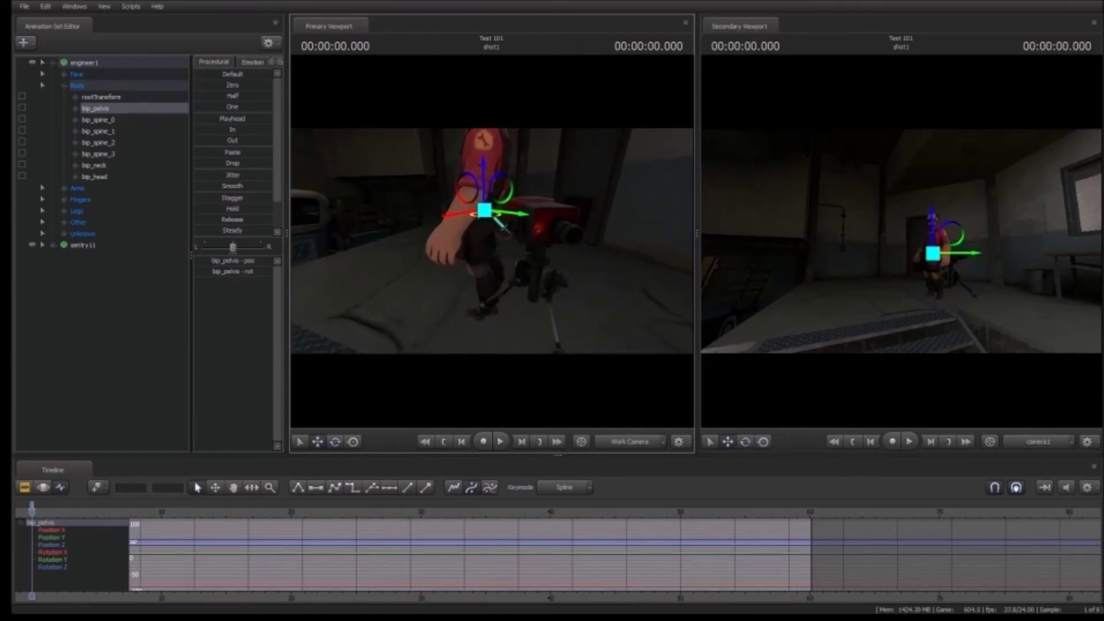
{"action": "left_click_drag", "start_coordinate": [484, 212], "coordinate": [342, 241]}
{"action": "key", "text": "d"}
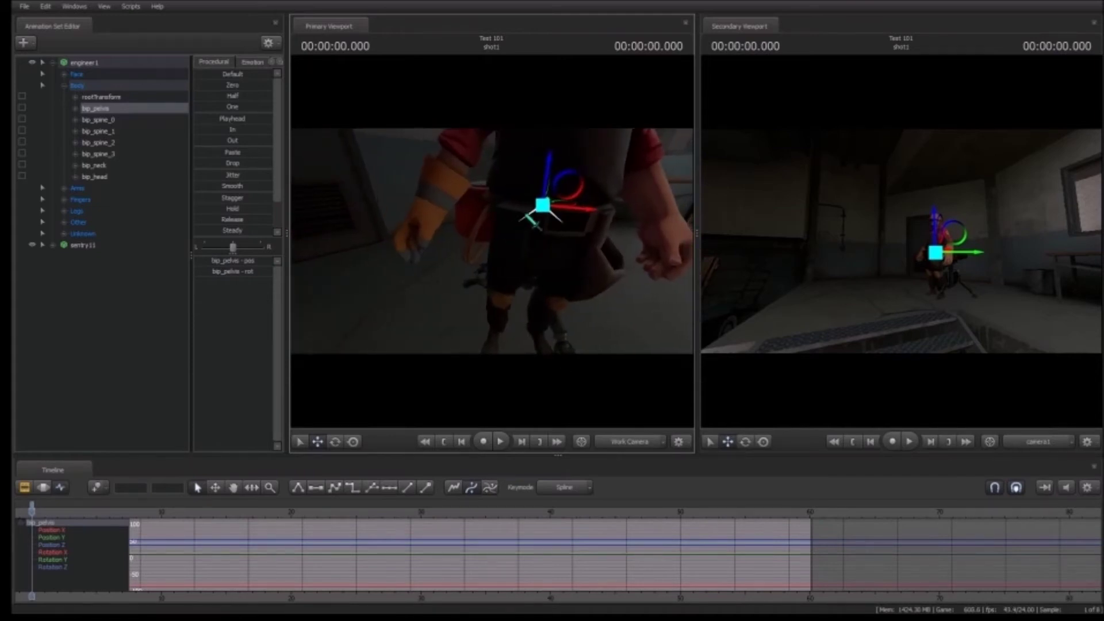
{"action": "left_click_drag", "start_coordinate": [542, 206], "coordinate": [517, 205]}
{"action": "left_click_drag", "start_coordinate": [578, 325], "coordinate": [402, 322]}
{"action": "key", "text": "d"}
{"action": "key", "text": "s"}
{"action": "key", "text": "w"}
{"action": "key", "text": "d"}
{"action": "key", "text": "s"}
{"action": "key", "text": "ctrl"}
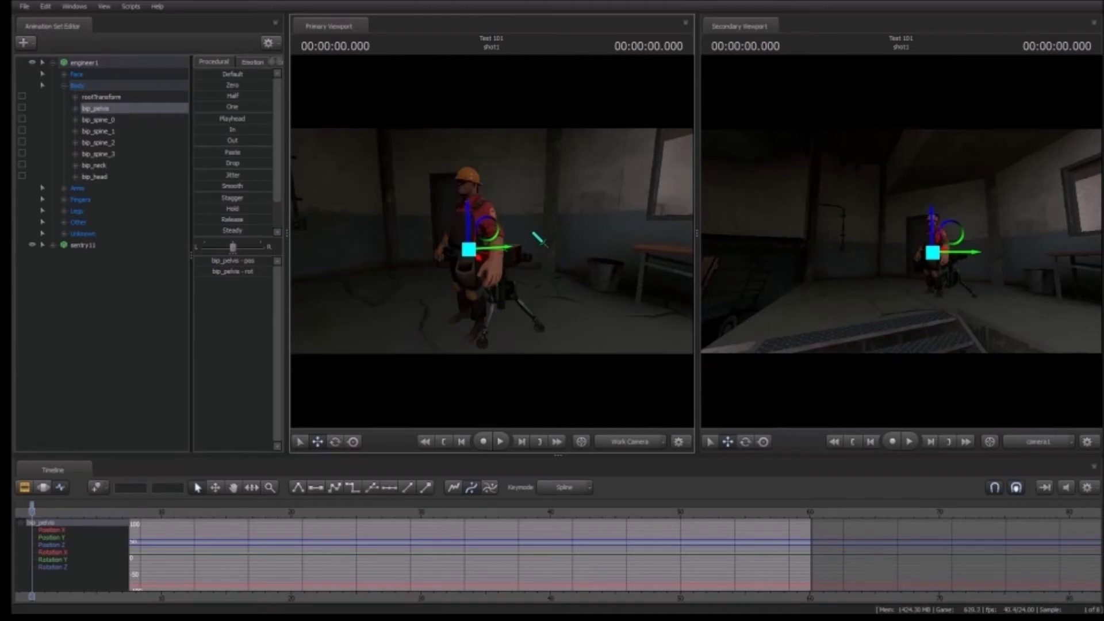
- Select bip_hip_R from the skeleton and rotate the engineer's right thigh up to a horizontal sitting position
{"action": "key", "text": "w"}
{"action": "left_click_drag", "start_coordinate": [492, 241], "coordinate": [339, 244]}
{"action": "key", "text": "a"}
{"action": "key", "text": "d"}
{"action": "key", "text": "w"}
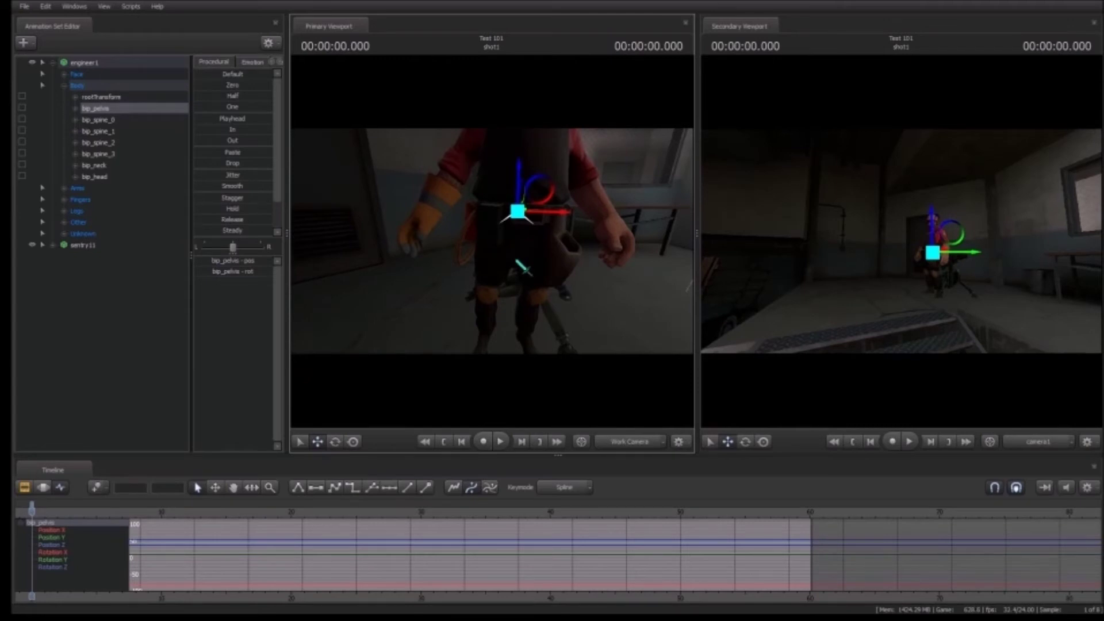
{"action": "key", "text": "ctrl"}
{"action": "left_click", "coordinate": [501, 266]}
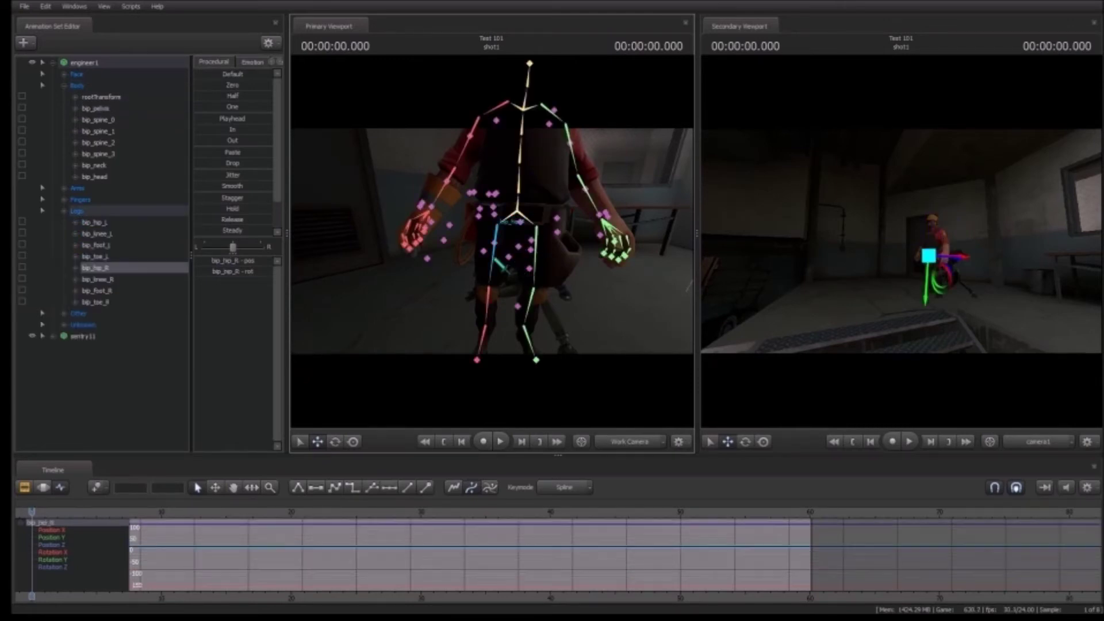
{"action": "key", "text": "a"}
{"action": "left_click_drag", "start_coordinate": [473, 270], "coordinate": [585, 260]}
{"action": "key", "text": "w"}
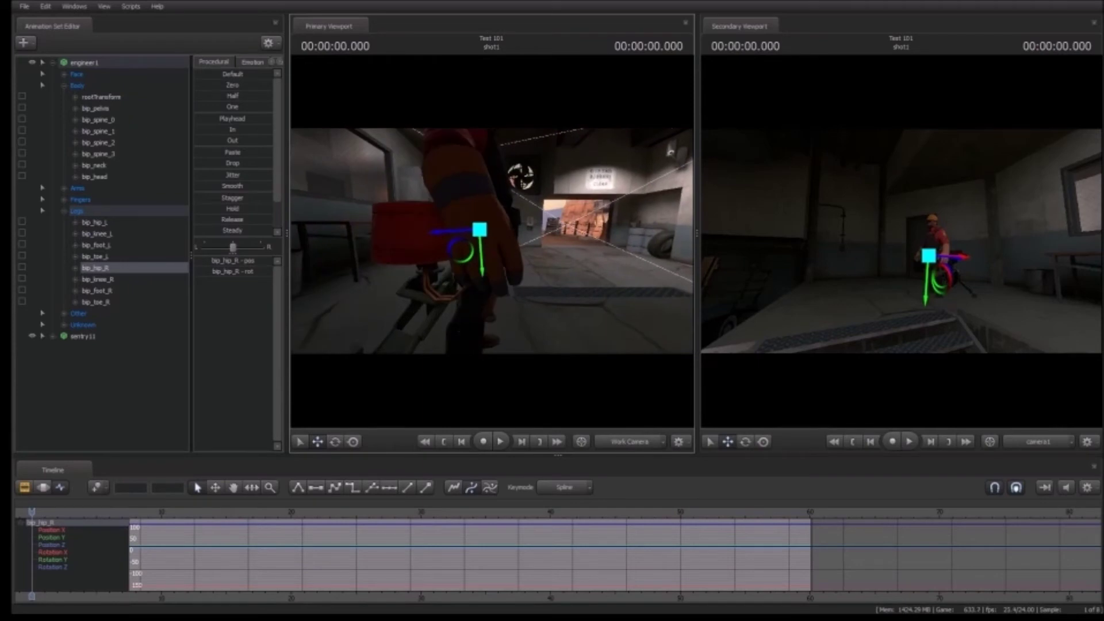
{"action": "left_click", "coordinate": [338, 442]}
{"action": "left_click_drag", "start_coordinate": [515, 266], "coordinate": [525, 199]}
- Select bip_knee_R and rotate the right lower leg down to bend the knee
{"action": "key", "text": "ctrl"}
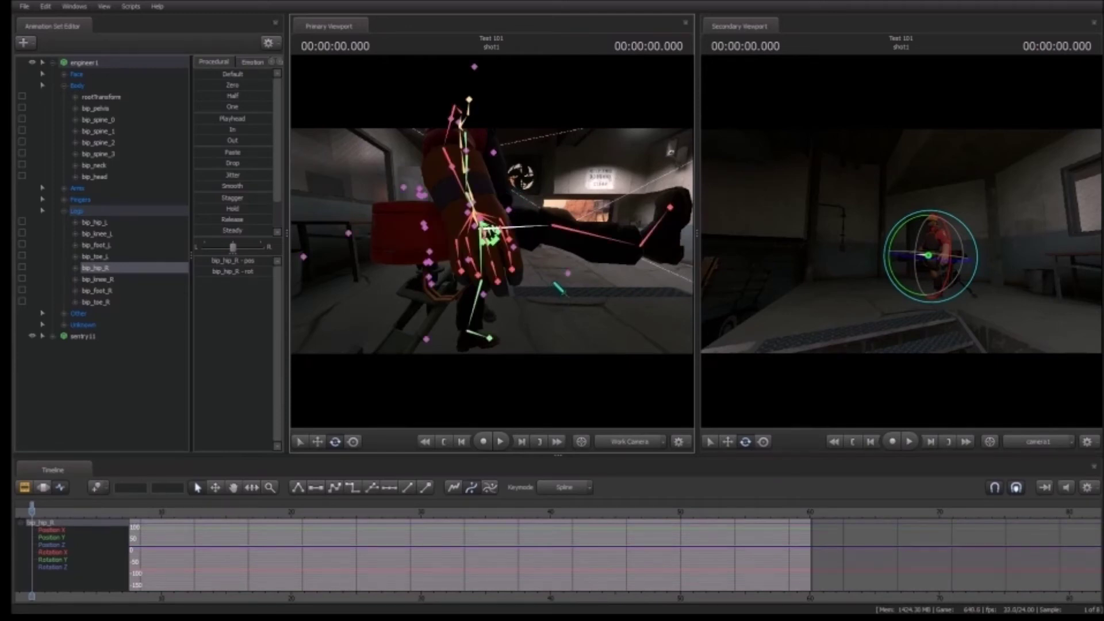
{"action": "left_click", "coordinate": [592, 241], "text": "ctrl"}
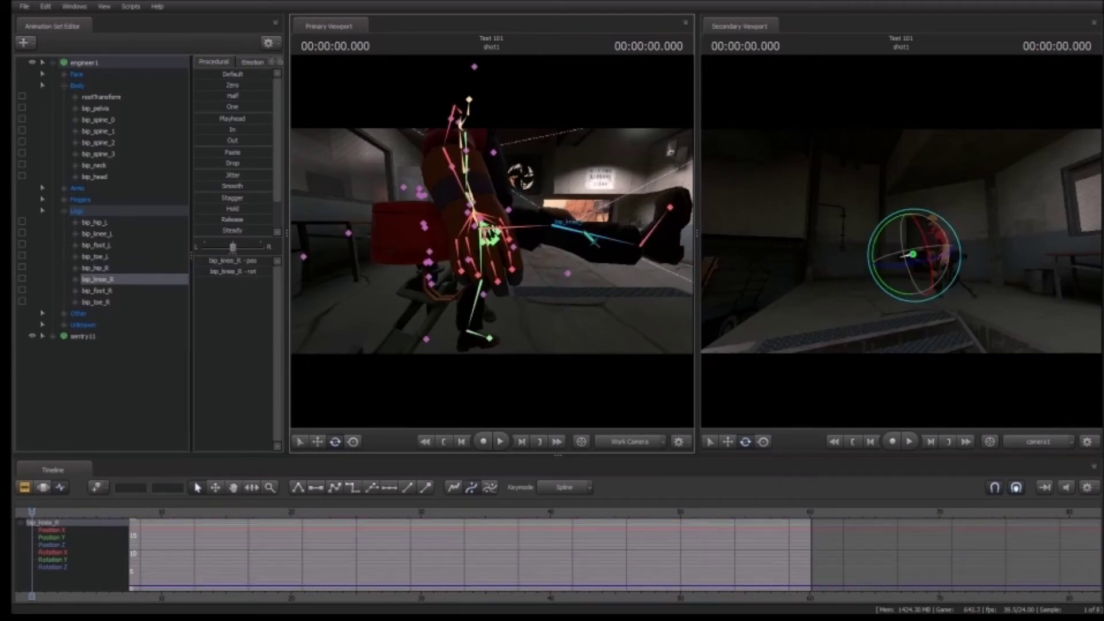
{"action": "left_click_drag", "start_coordinate": [597, 214], "coordinate": [453, 270]}
- Raise the left thigh with bip_hip_L and bend the left lower leg down with bip_knee_L to match the right leg
{"action": "left_click", "coordinate": [524, 233], "text": "ctrl"}
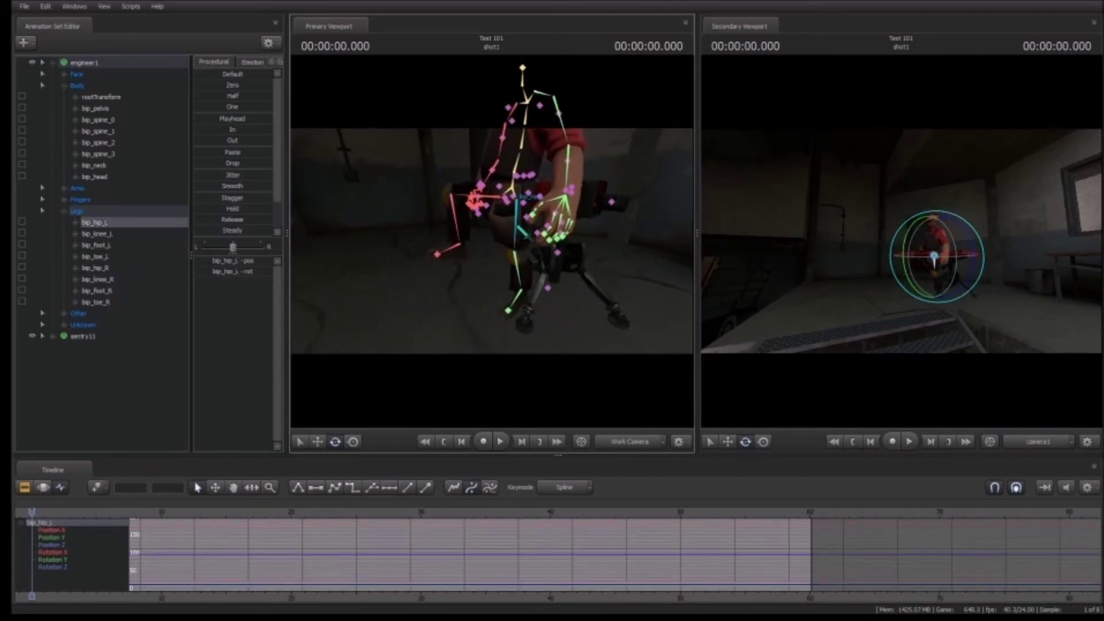
{"action": "left_click_drag", "start_coordinate": [497, 223], "coordinate": [494, 199]}
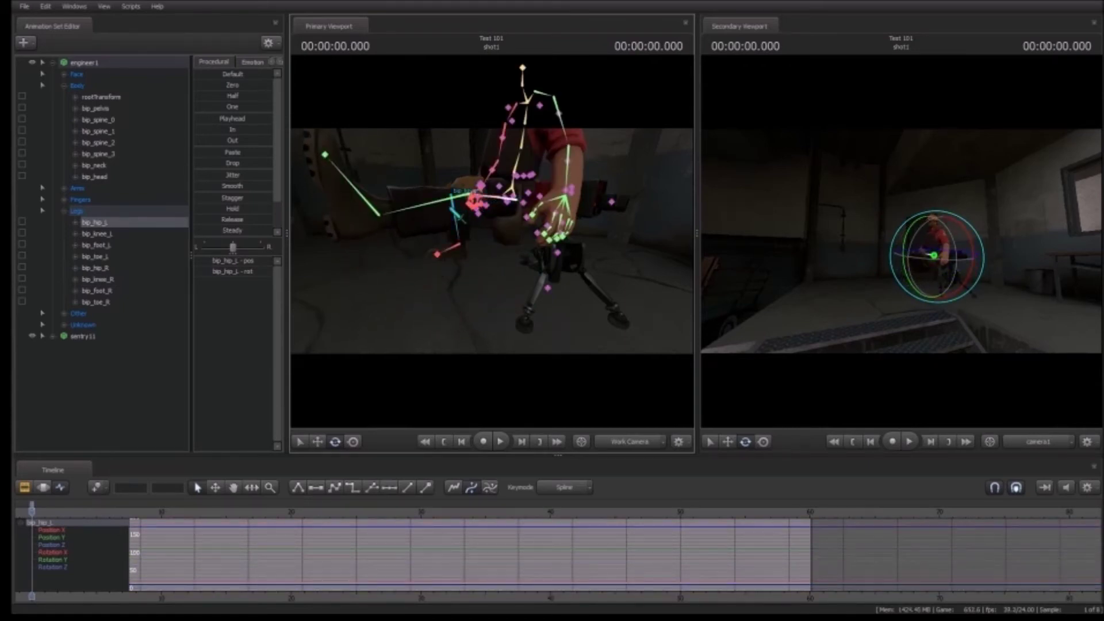
{"action": "left_click", "coordinate": [469, 194], "text": "ctrl"}
{"action": "left_click_drag", "start_coordinate": [434, 182], "coordinate": [440, 251]}
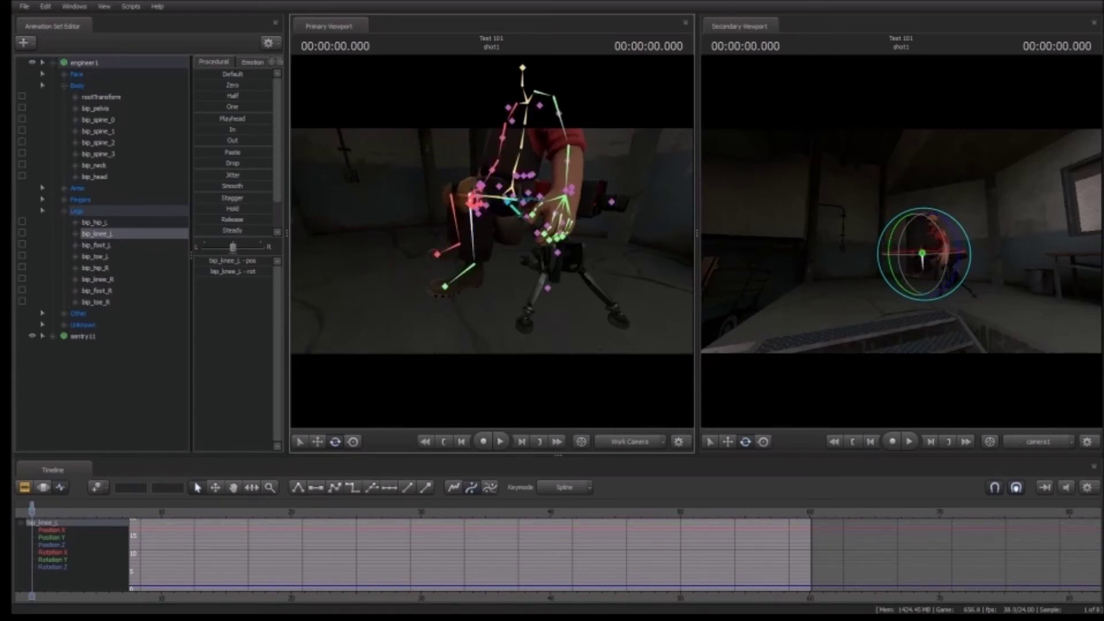
- Select prp_legPouch and move the leg pouch up beside the engineer's left hip
{"action": "left_click", "coordinate": [507, 202], "text": "ctrl"}
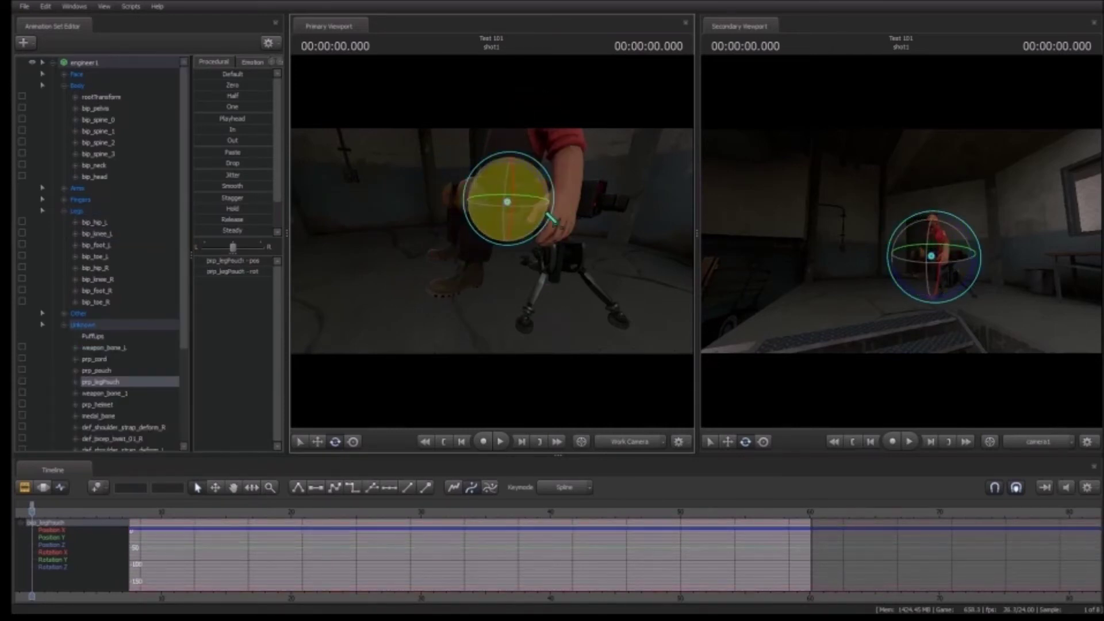
{"action": "key", "text": "ctrl"}
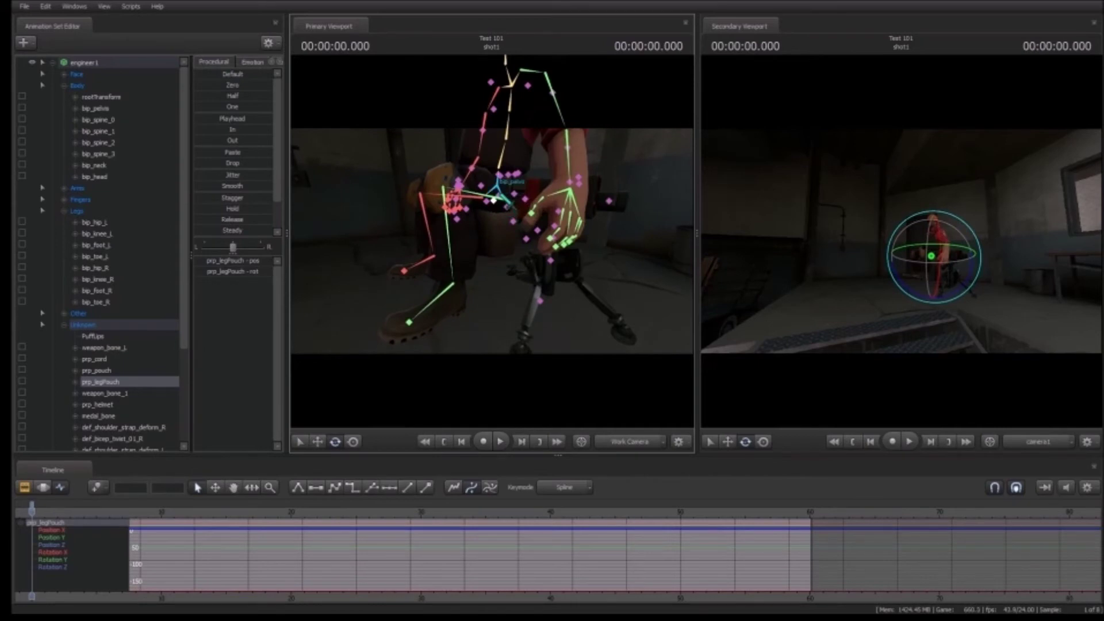
{"action": "key", "text": "w"}
{"action": "left_click_drag", "start_coordinate": [494, 201], "coordinate": [516, 177]}
{"action": "left_click_drag", "start_coordinate": [506, 242], "coordinate": [520, 251]}
{"action": "key", "text": "s"}
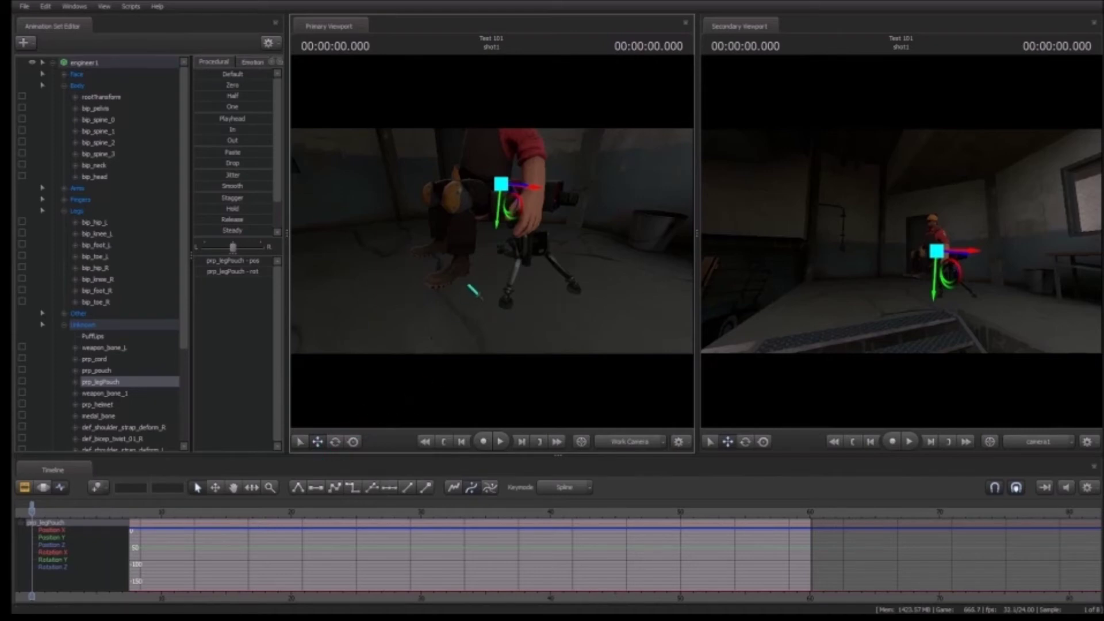
- Position the engineer's body on top of the sentry and select bip_spine_0
{"action": "key", "text": "ctrl"}
{"action": "left_click", "coordinate": [493, 184], "text": "ctrl"}
{"action": "left_click_drag", "start_coordinate": [530, 276], "coordinate": [566, 242]}
{"action": "key", "text": "d"}
{"action": "key", "text": "a"}
{"action": "left_click_drag", "start_coordinate": [492, 242], "coordinate": [485, 217]}
{"action": "left_click", "coordinate": [501, 235]}
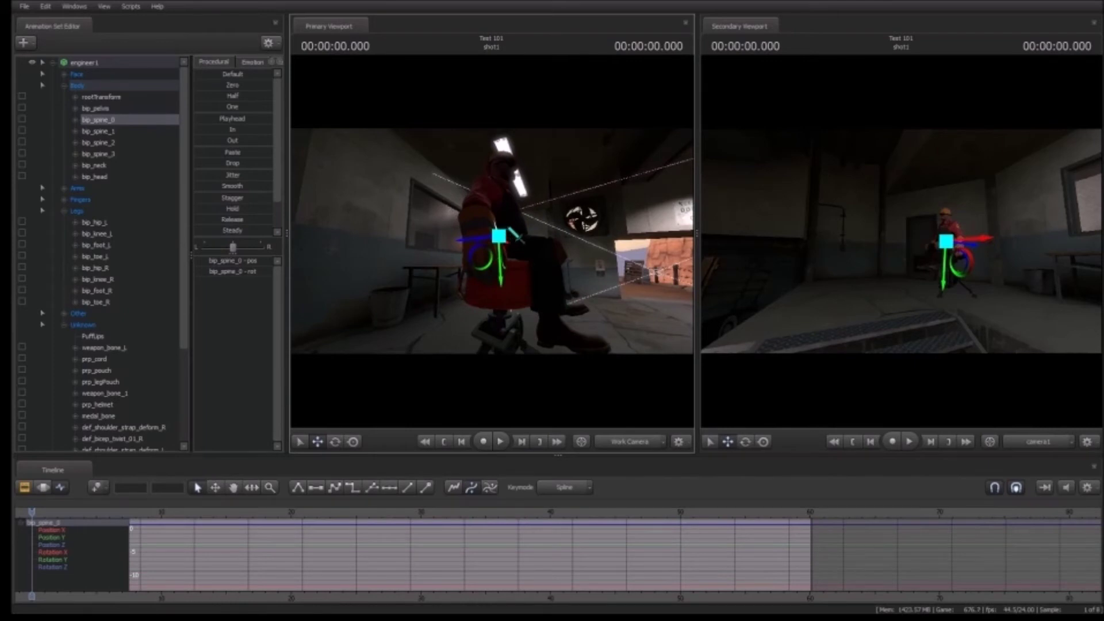
- Rotate bip_spine_0 to turn the seated engineer's torso
{"action": "key", "text": "e"}
{"action": "left_click_drag", "start_coordinate": [537, 214], "coordinate": [391, 241]}
{"action": "key", "text": "d"}
{"action": "key", "text": "w"}
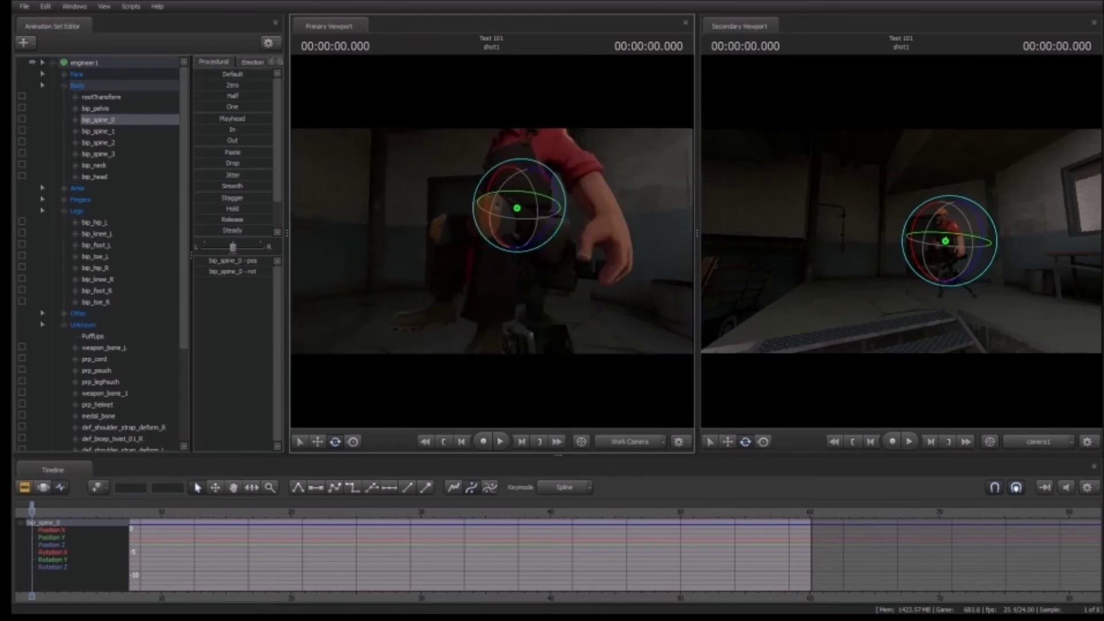
- Move camera1 in the secondary viewport closer to the engineer seated on the sentry
{"action": "key", "text": "s"}
{"action": "key", "text": "w"}
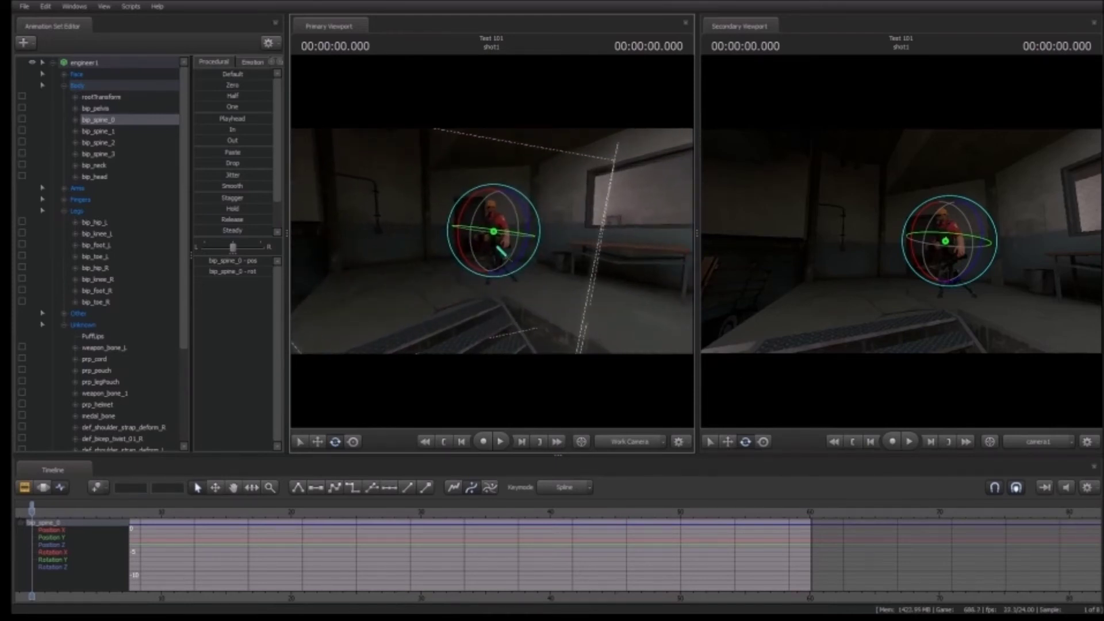
{"action": "left_click_drag", "start_coordinate": [924, 310], "coordinate": [924, 311]}
{"action": "key", "text": "w"}
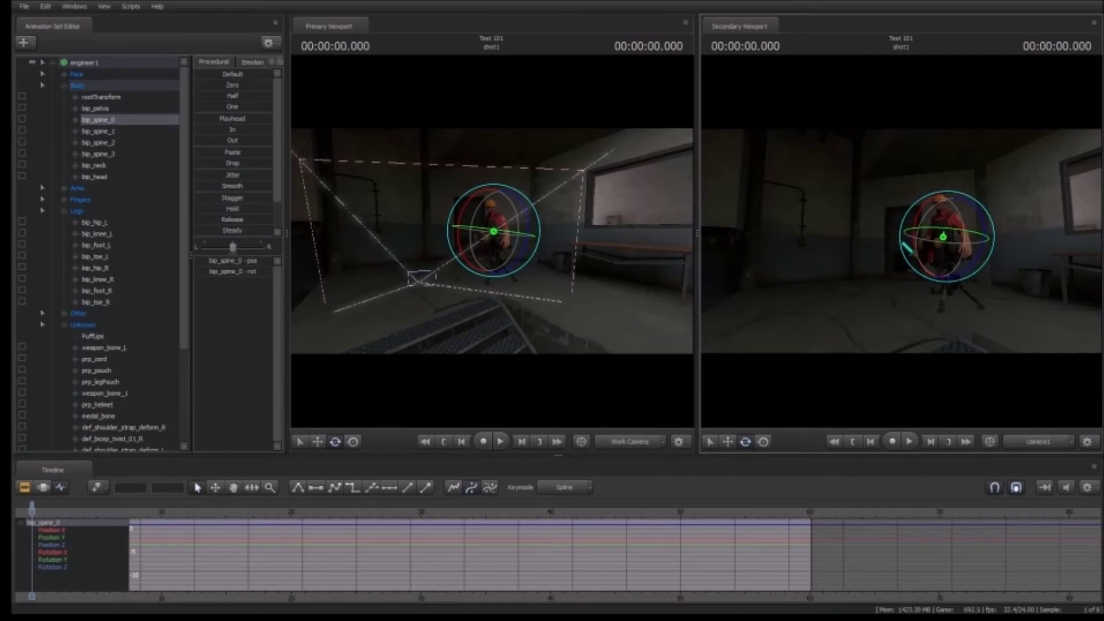
- Switch the timeline to the Clip Editor and look over the shot1 clip and the Sound tracks
{"action": "left_click", "coordinate": [24, 487]}
{"action": "scroll", "coordinate": [272, 512], "scroll_direction": "down", "scroll_amount": 1}
{"action": "scroll", "coordinate": [287, 510], "scroll_direction": "up", "scroll_amount": 1}
{"action": "scroll", "coordinate": [742, 517], "scroll_direction": "up", "scroll_amount": 4}
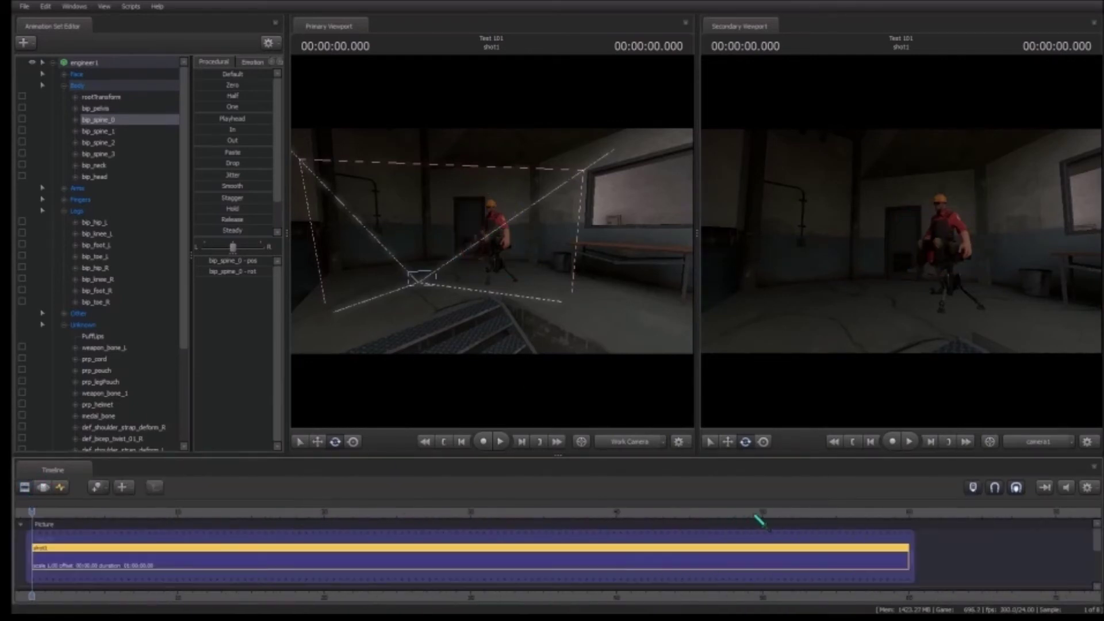
{"action": "scroll", "coordinate": [834, 510], "scroll_direction": "down", "scroll_amount": 1}
{"action": "scroll", "coordinate": [1099, 536], "scroll_direction": "down", "scroll_amount": 3}
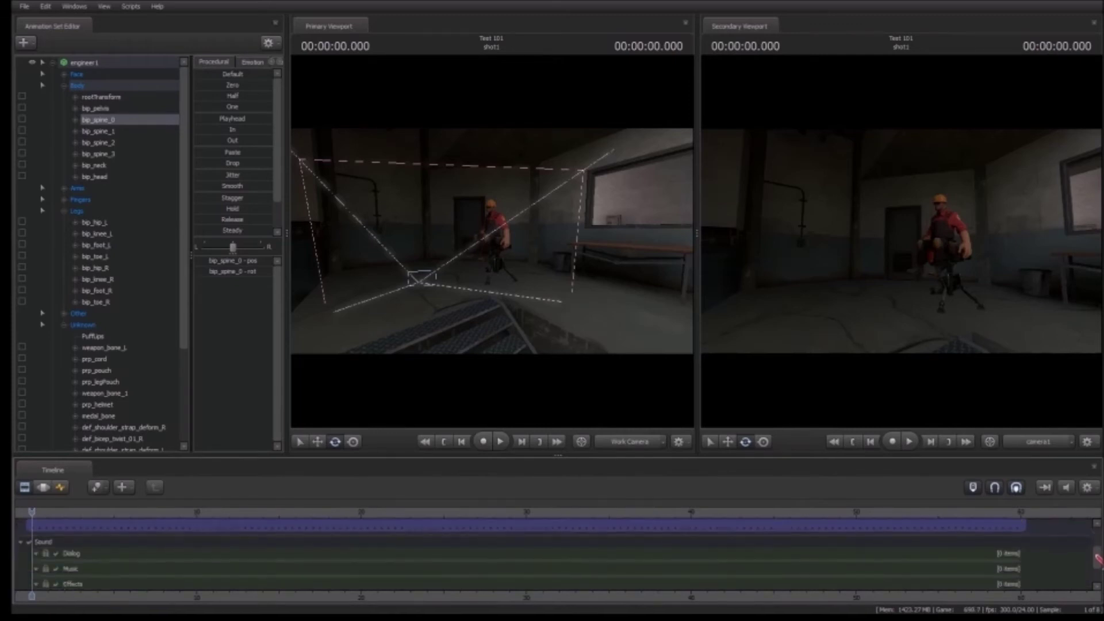
{"action": "scroll", "coordinate": [1100, 535], "scroll_direction": "up", "scroll_amount": 3}
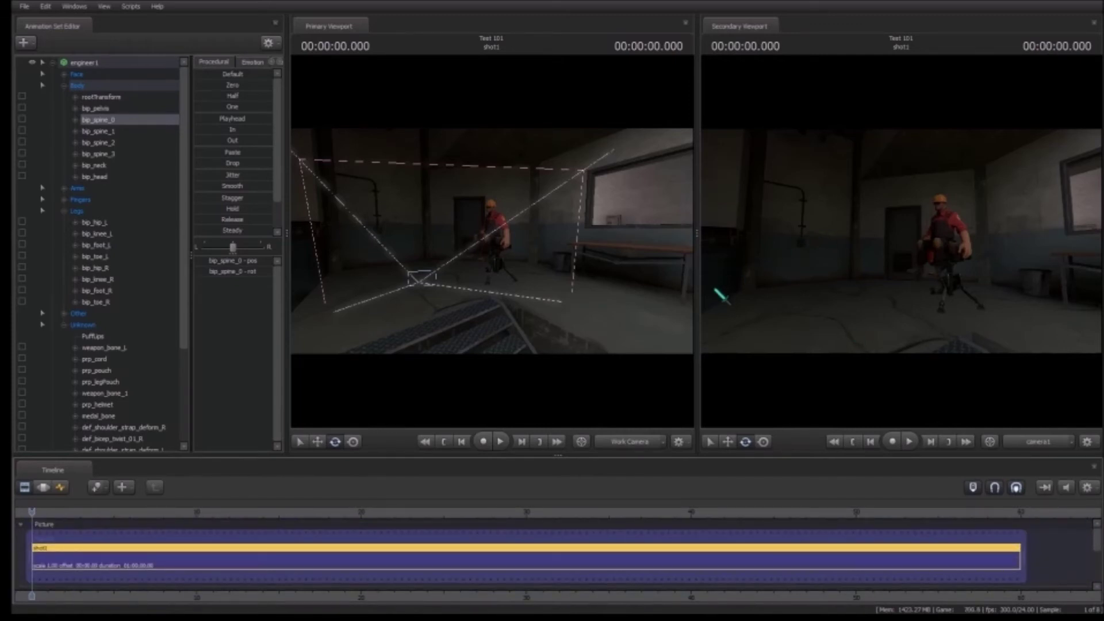
- Pull the work camera back to view the seated engineer, camera1's frustum and the surrounding room
{"action": "left_click", "coordinate": [746, 300]}
{"action": "mouse_move", "coordinate": [654, 338]}
{"action": "left_mouse_down"}
{"action": "mouse_move", "coordinate": [707, 339]}
{"action": "mouse_move", "coordinate": [619, 338]}
{"action": "mouse_move", "coordinate": [633, 338]}
{"action": "left_mouse_up"}
{"action": "key", "text": "w"}
{"action": "key", "text": "a"}
{"action": "key", "text": "s"}
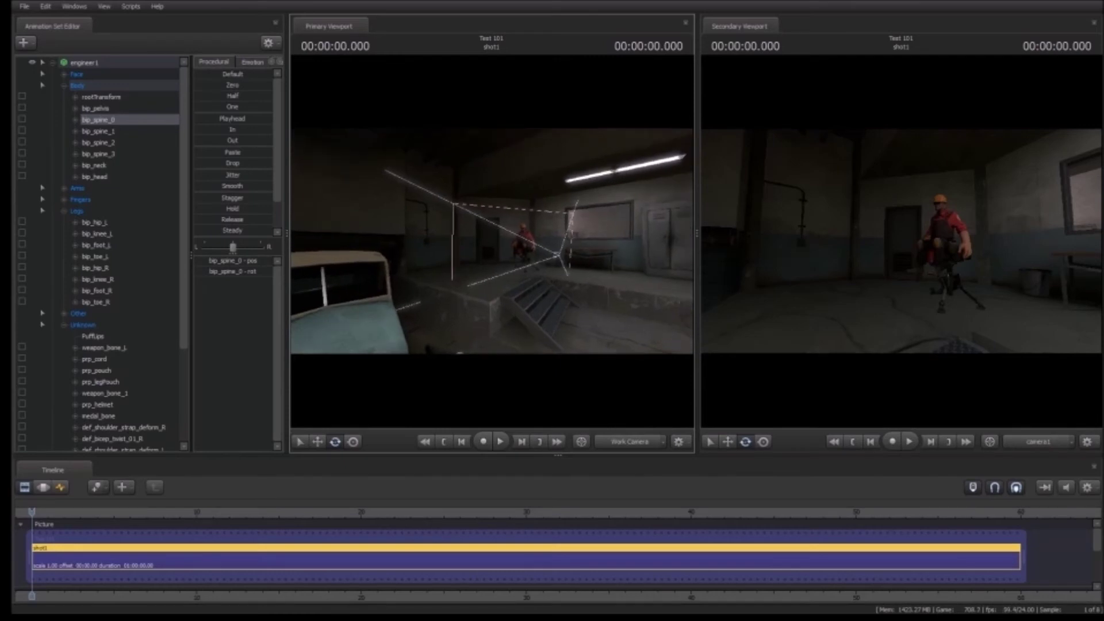
- Collapse the engineer's control list and create an animation set for a new light
{"action": "left_click", "coordinate": [52, 62]}
{"action": "left_click", "coordinate": [90, 134]}
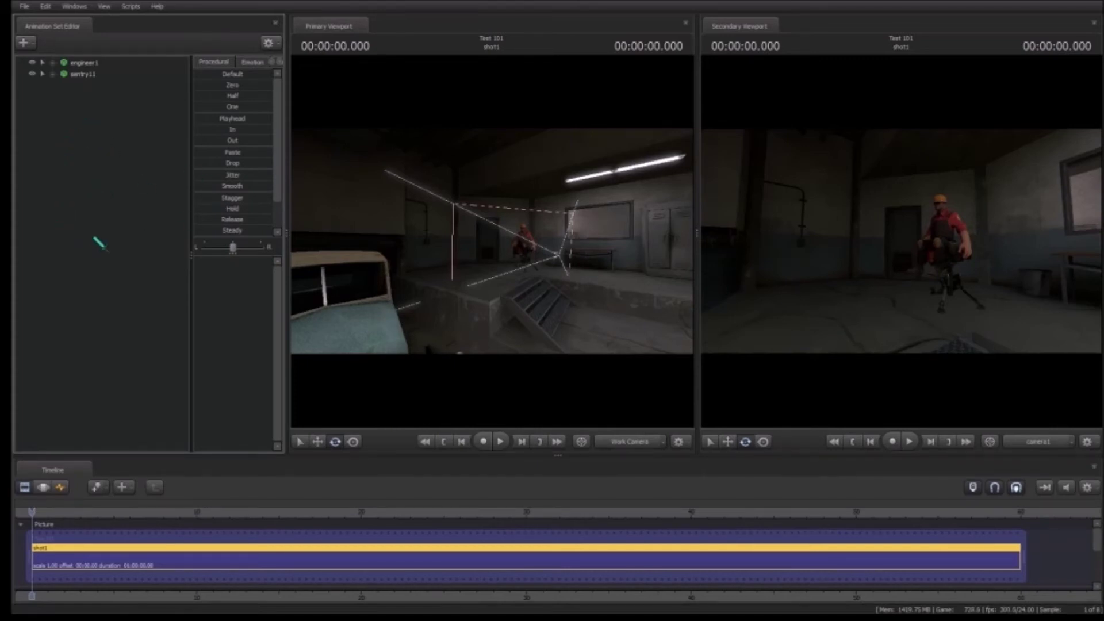
{"action": "right_click", "coordinate": [108, 159]}
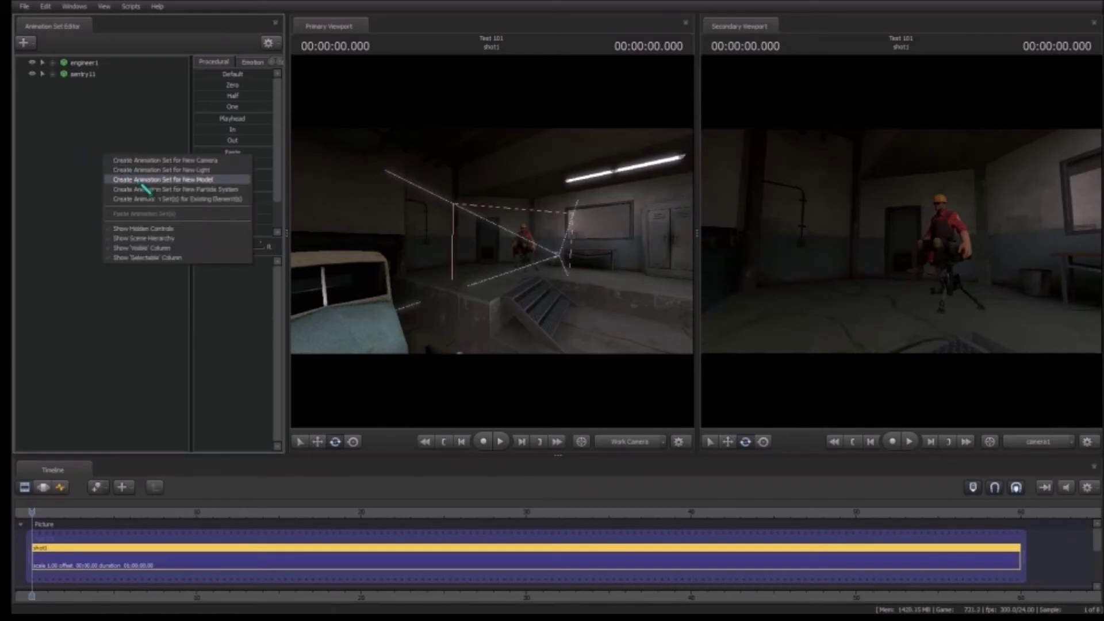
{"action": "left_click", "coordinate": [171, 172]}
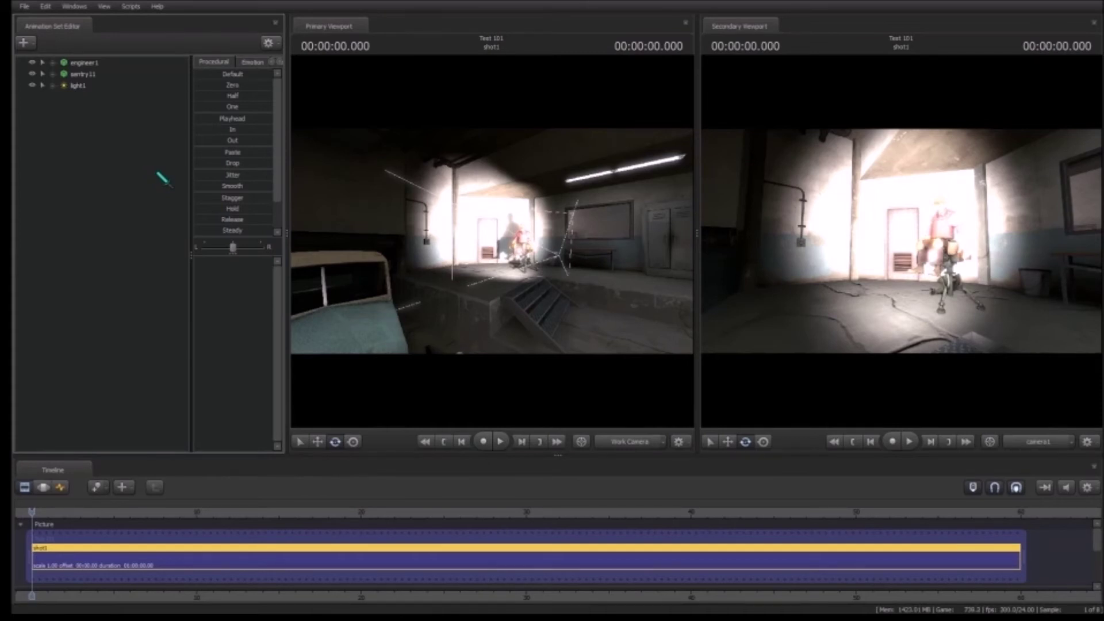
- Show light1's view in the primary viewport, switch to the Graph Editor, and move the light above the seated engineer, aiming straight down
{"action": "left_click", "coordinate": [83, 88]}
{"action": "left_click_drag", "start_coordinate": [80, 86], "coordinate": [409, 274]}
{"action": "left_click", "coordinate": [498, 313]}
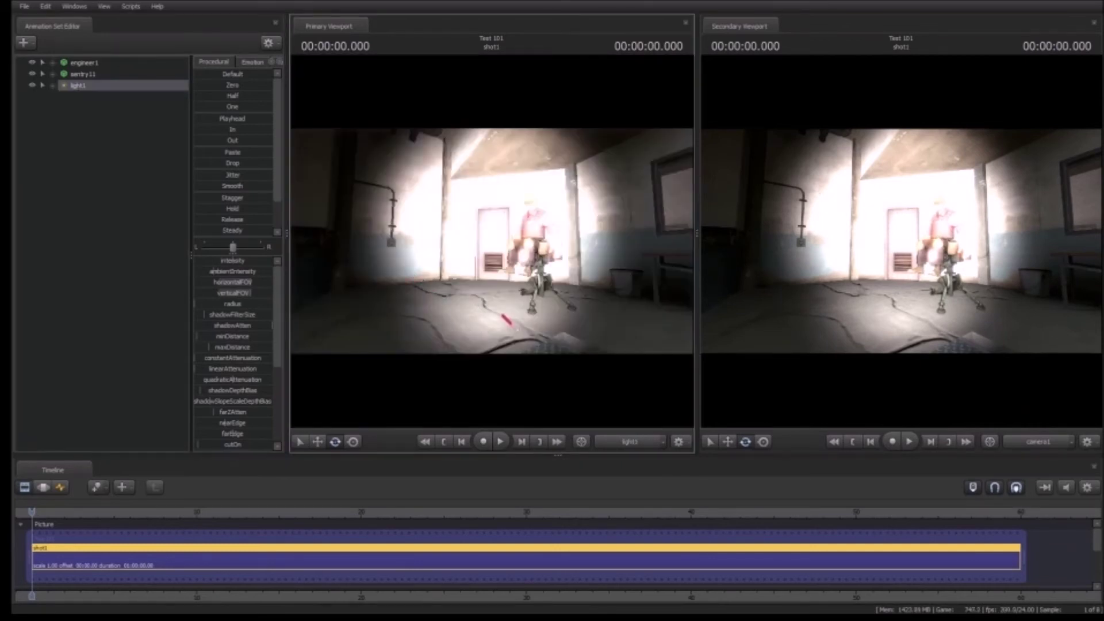
{"action": "left_click", "coordinate": [557, 321]}
{"action": "left_click", "coordinate": [64, 486]}
{"action": "left_click_drag", "start_coordinate": [421, 328], "coordinate": [491, 321]}
{"action": "key", "text": "a"}
{"action": "key", "text": "w"}
{"action": "key", "text": "w"}
{"action": "key", "text": "w"}
{"action": "key", "text": "a"}
{"action": "left_click_drag", "start_coordinate": [492, 243], "coordinate": [493, 241]}
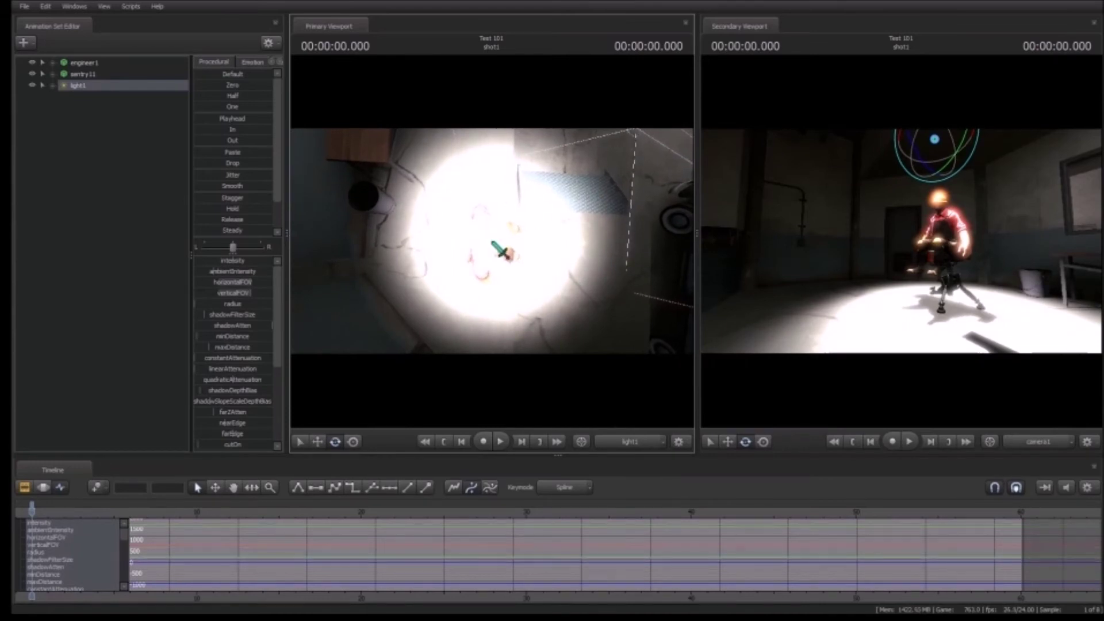
- Return the primary viewport to the work camera and lower light1's intensity
{"action": "left_click", "coordinate": [638, 445], "text": "ctrl"}
{"action": "left_click_drag", "start_coordinate": [606, 332], "coordinate": [667, 229]}
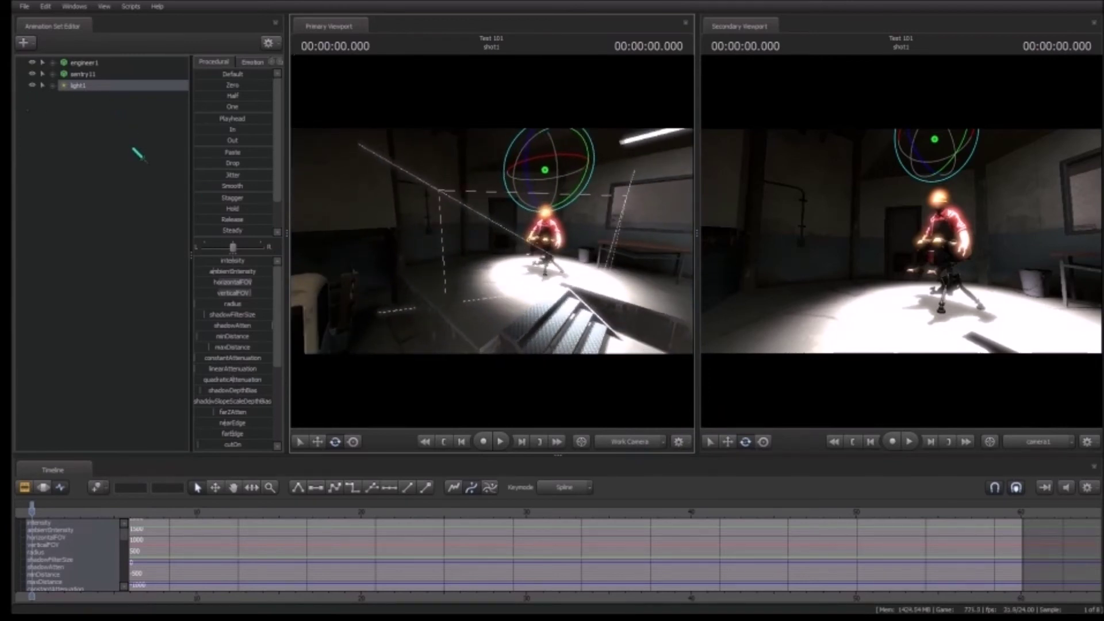
{"action": "left_click", "coordinate": [99, 129]}
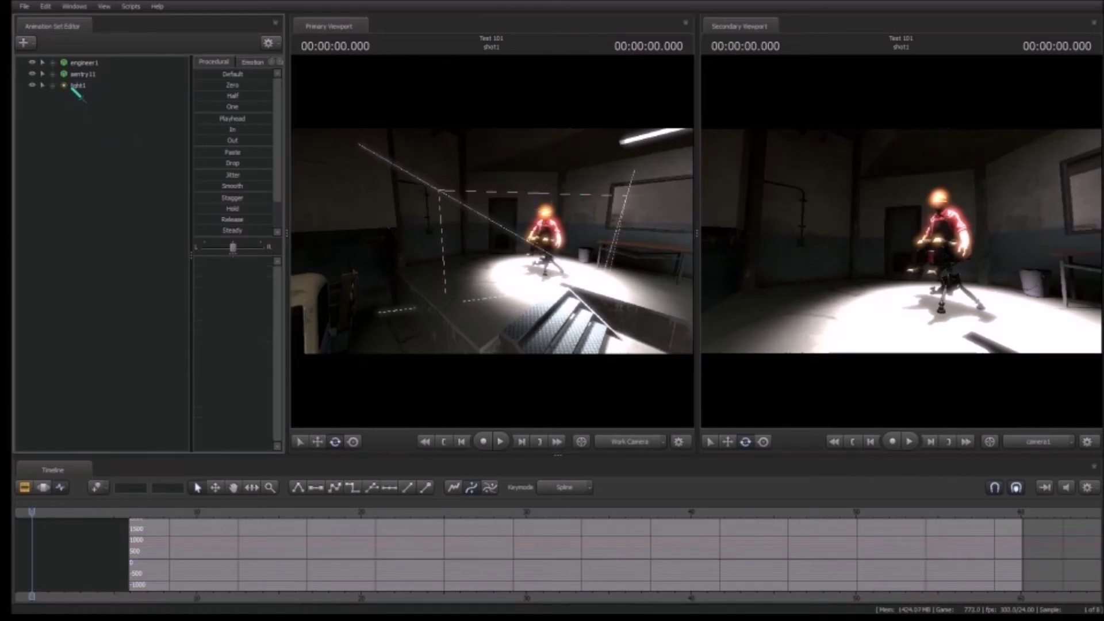
{"action": "left_click", "coordinate": [76, 85]}
{"action": "mouse_move", "coordinate": [233, 260]}
{"action": "left_mouse_down"}
{"action": "mouse_move", "coordinate": [207, 260]}
{"action": "mouse_move", "coordinate": [236, 260]}
{"action": "mouse_move", "coordinate": [218, 275]}
{"action": "left_mouse_up"}
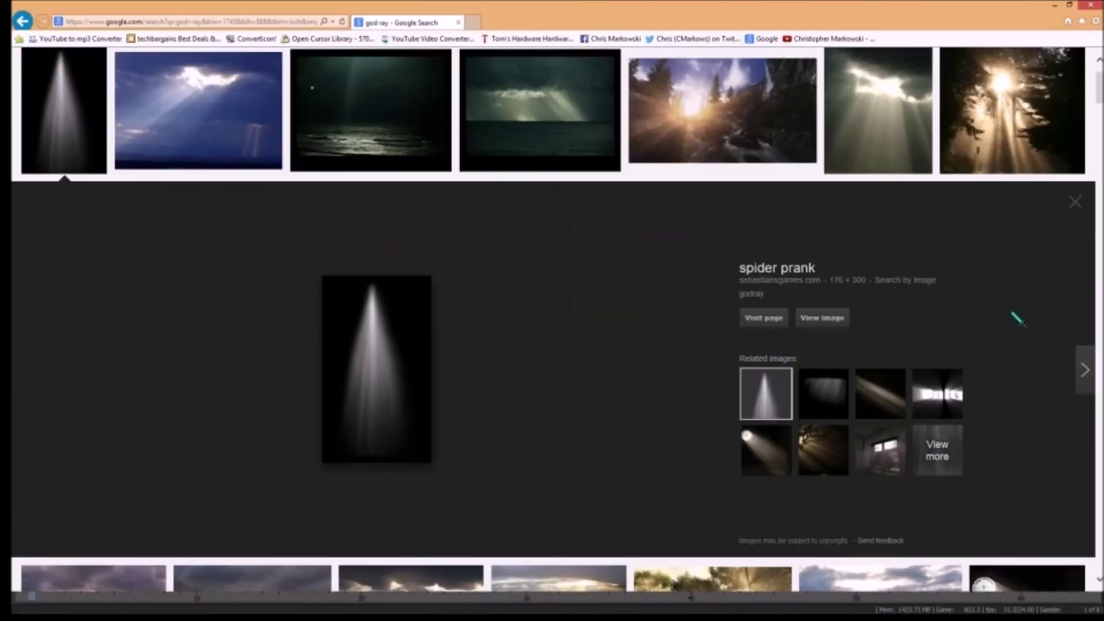
- Look through god ray reference images in the web browser, view the Skyrim sunset full size, and close the browser
{"action": "left_click", "coordinate": [234, 163]}
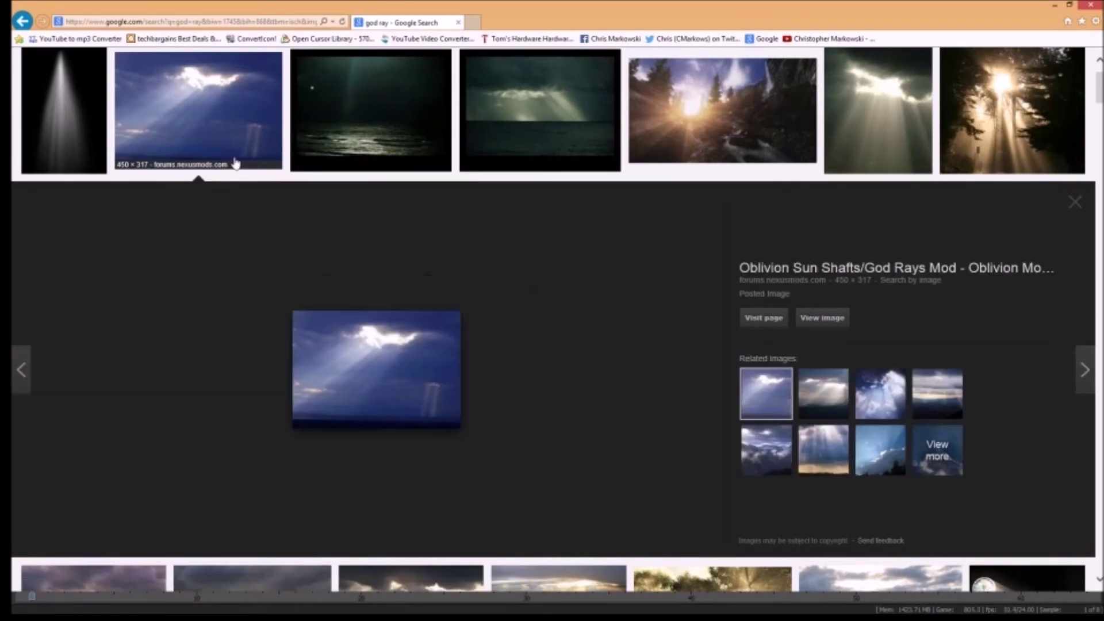
{"action": "left_click", "coordinate": [711, 146]}
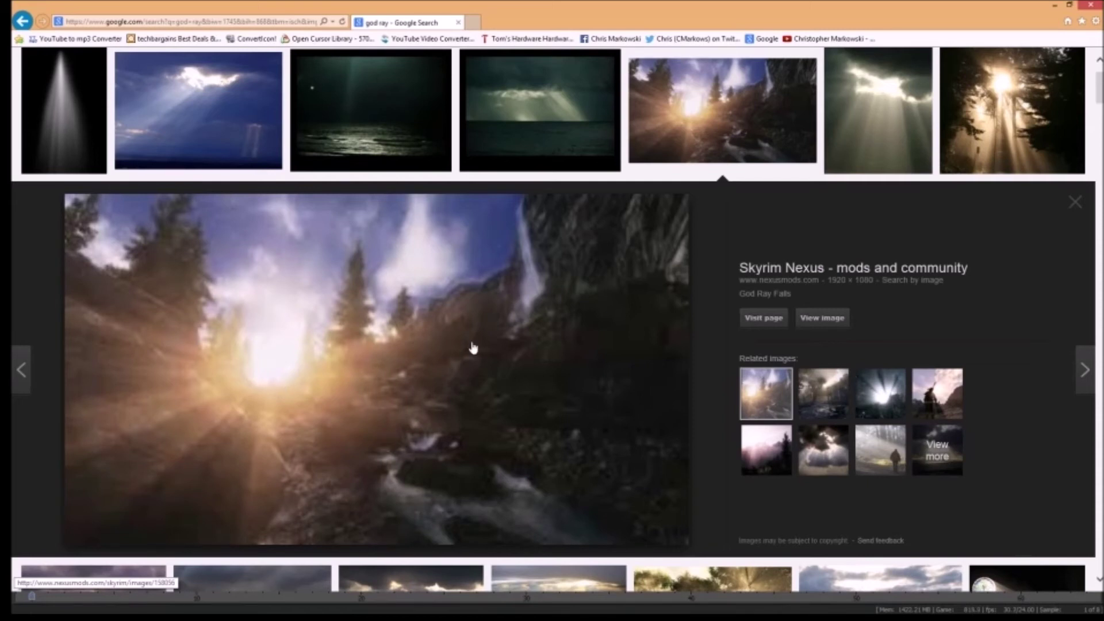
{"action": "left_click", "coordinate": [822, 319]}
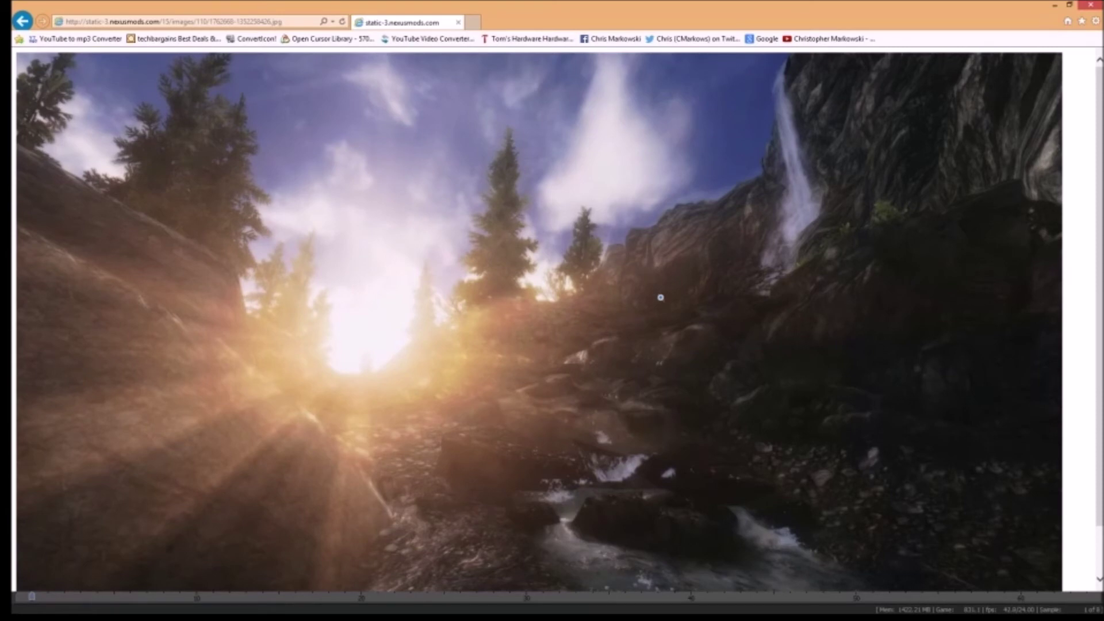
{"action": "left_click", "coordinate": [1091, 4]}
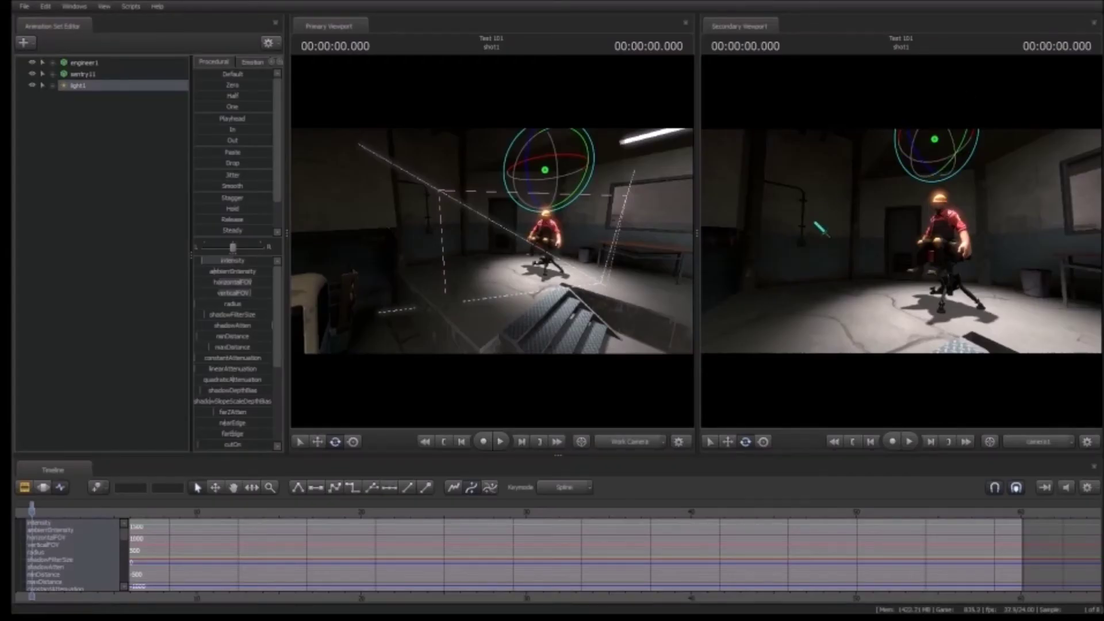
- Lower light1's intensity further and raise its shadowFilterSize to soften the shadows
{"action": "left_click", "coordinate": [171, 212]}
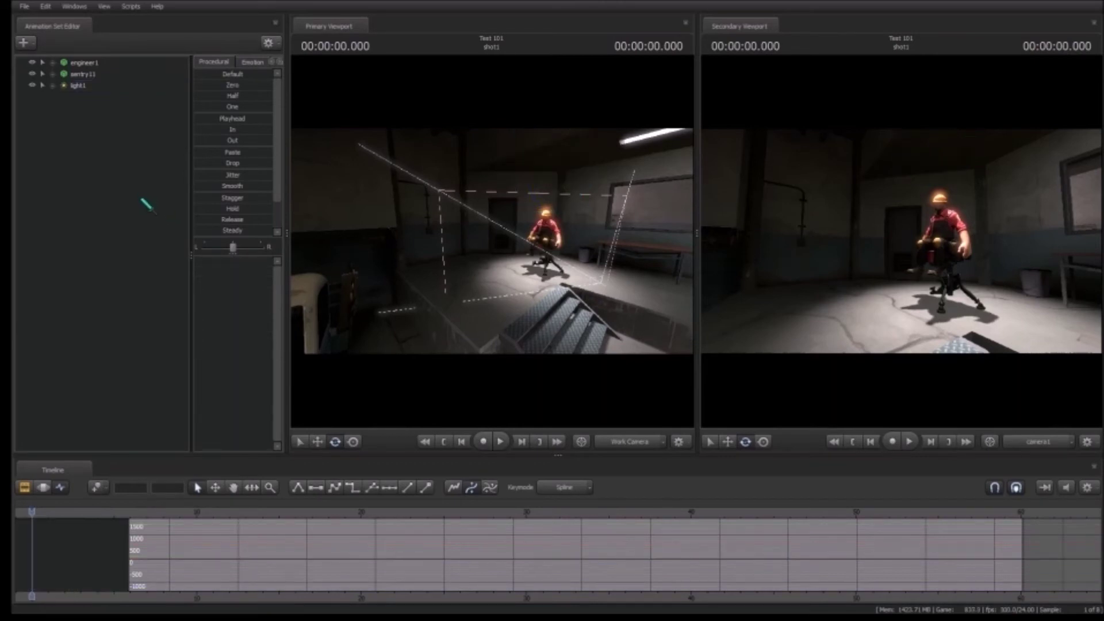
{"action": "left_click", "coordinate": [79, 86]}
{"action": "left_click_drag", "start_coordinate": [223, 260], "coordinate": [221, 260]}
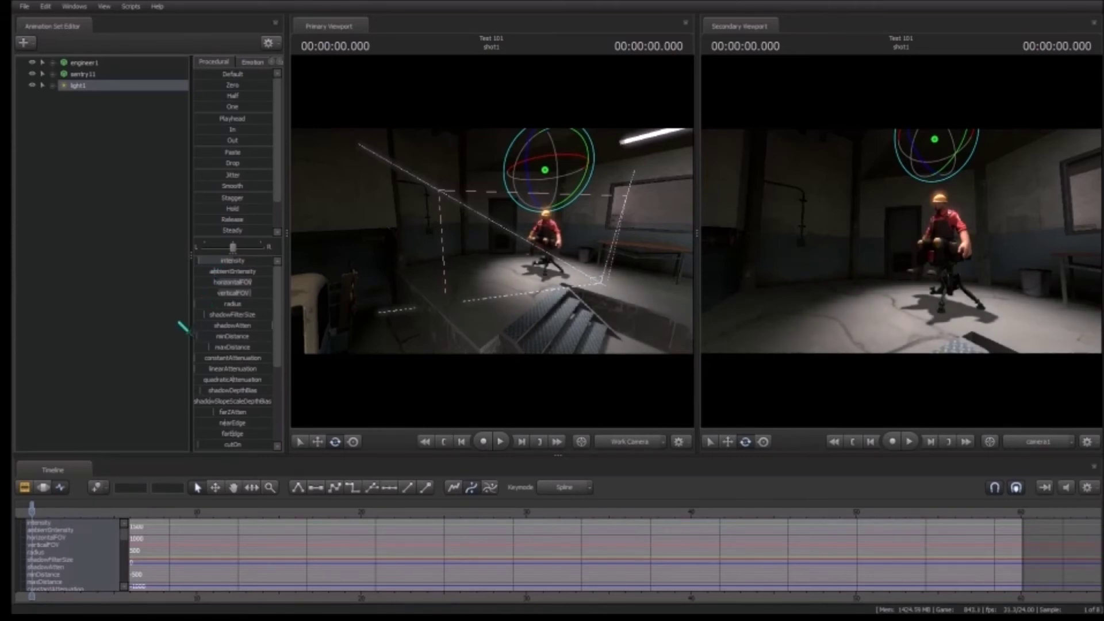
{"action": "mouse_move", "coordinate": [220, 315]}
{"action": "left_mouse_down"}
{"action": "mouse_move", "coordinate": [246, 315]}
{"action": "mouse_move", "coordinate": [195, 315]}
{"action": "mouse_move", "coordinate": [207, 315]}
{"action": "left_mouse_up"}
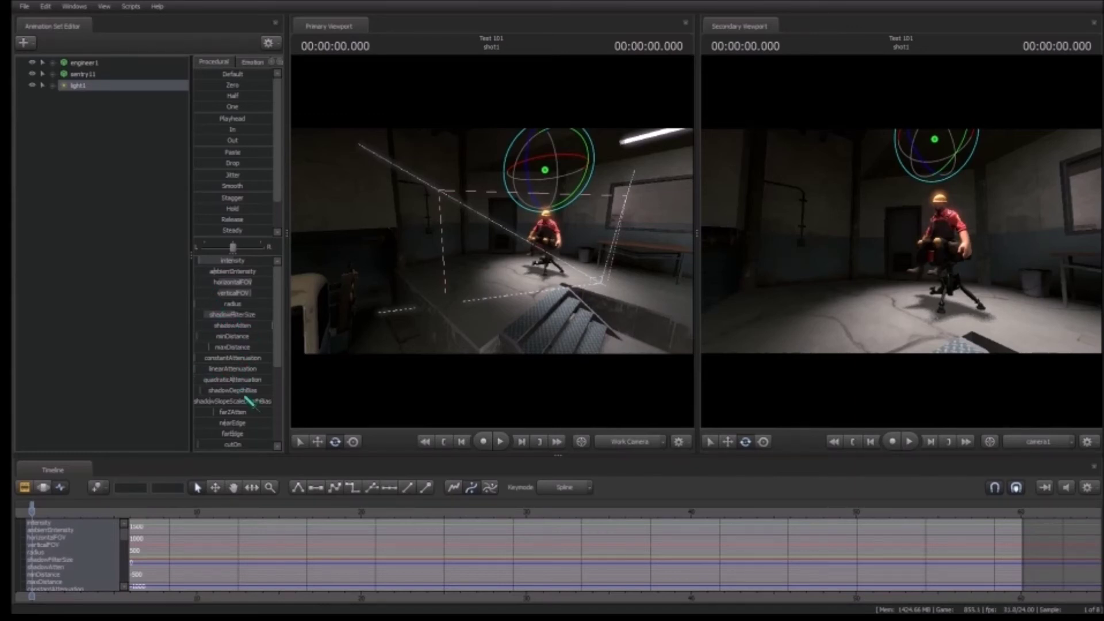
{"action": "scroll", "coordinate": [249, 400], "scroll_direction": "down", "scroll_amount": 4}
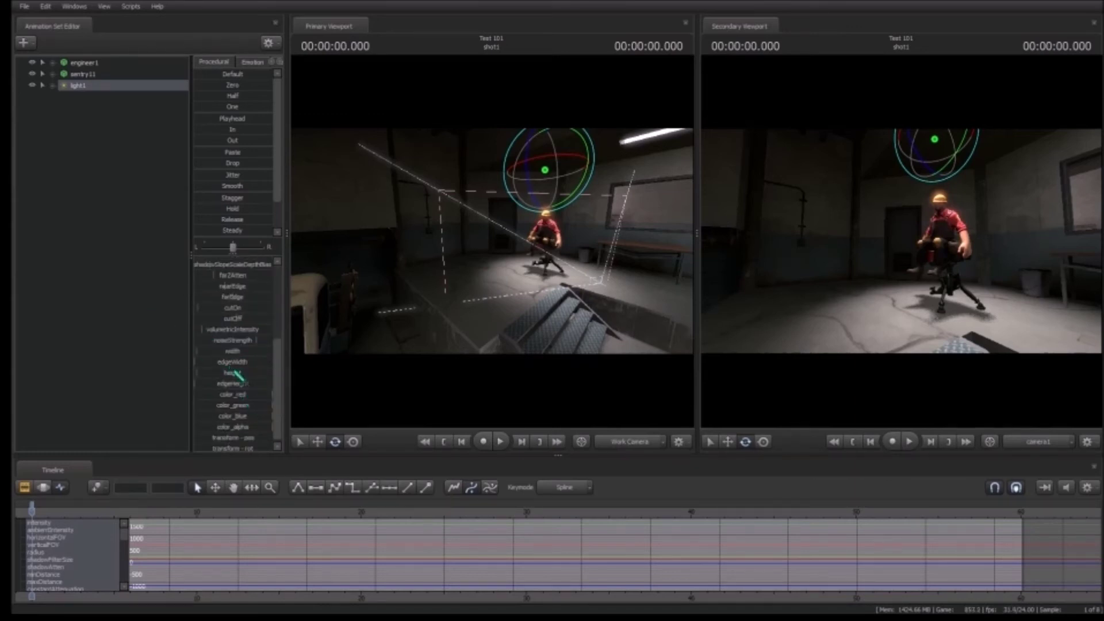
{"action": "scroll", "coordinate": [235, 374], "scroll_direction": "up", "scroll_amount": 4}
- Enable volumetrics on light1 and raise its volumetricIntensity to form a light beam over the engineer
{"action": "right_click", "coordinate": [60, 89]}
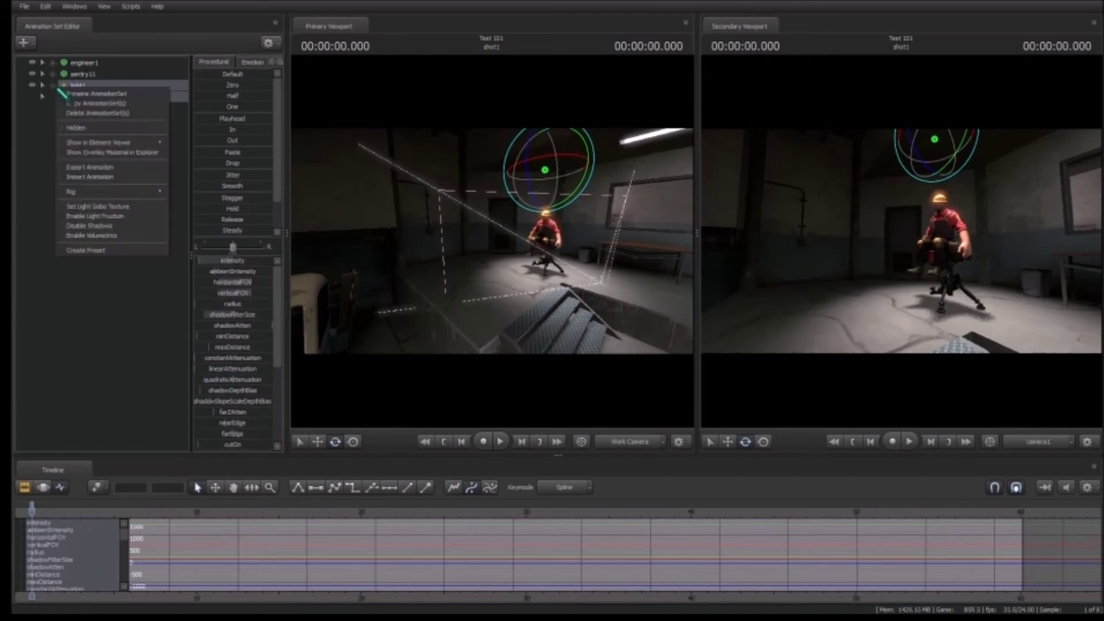
{"action": "left_click", "coordinate": [38, 133]}
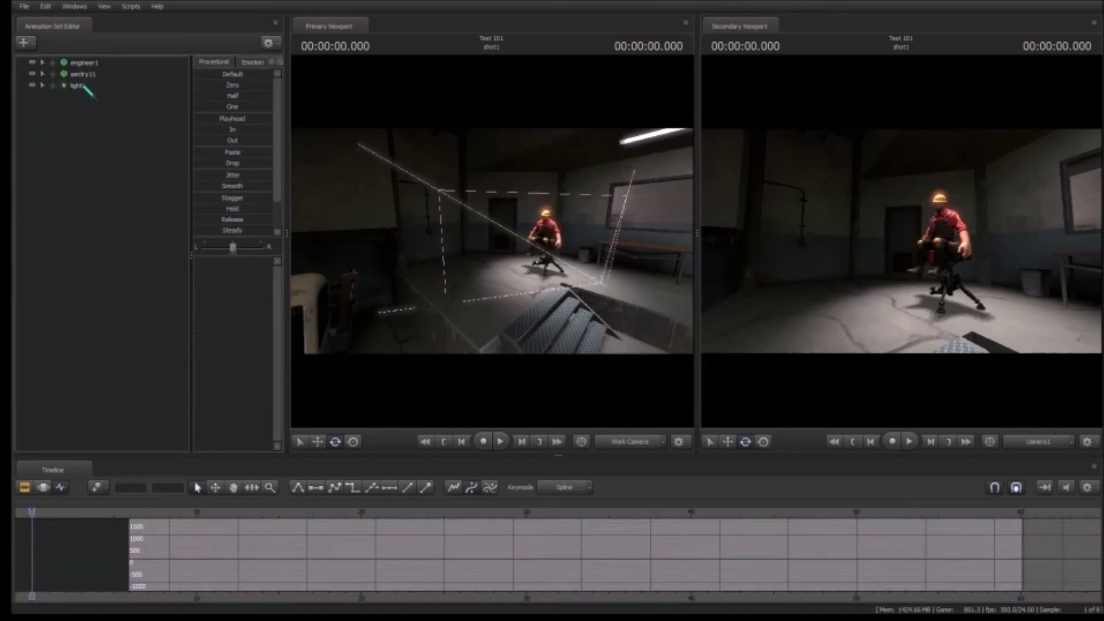
{"action": "right_click", "coordinate": [84, 85]}
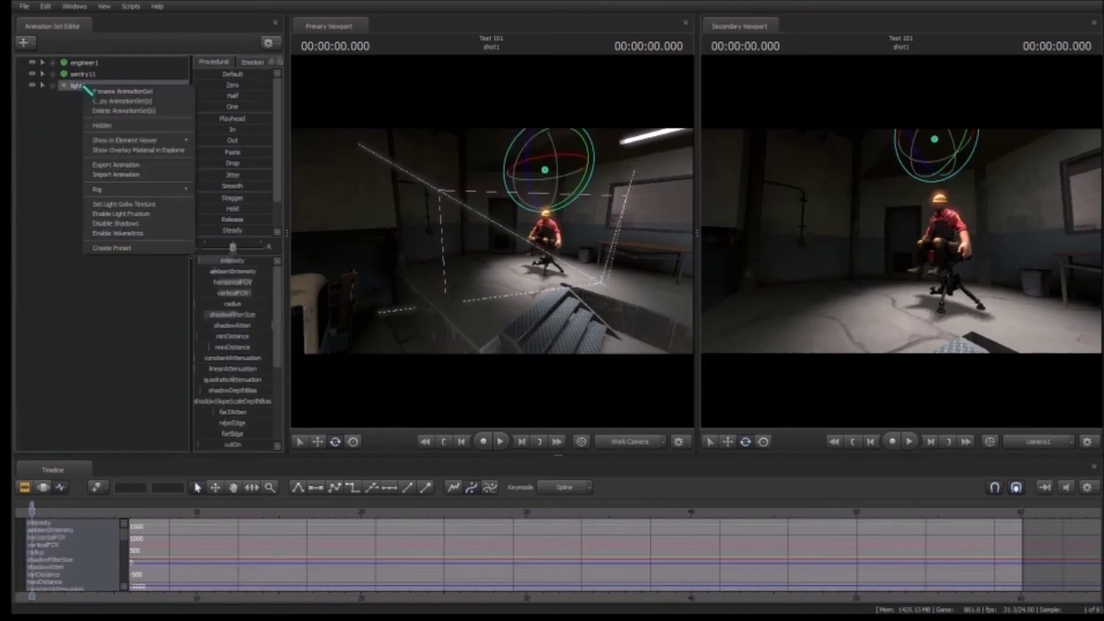
{"action": "left_click", "coordinate": [141, 233]}
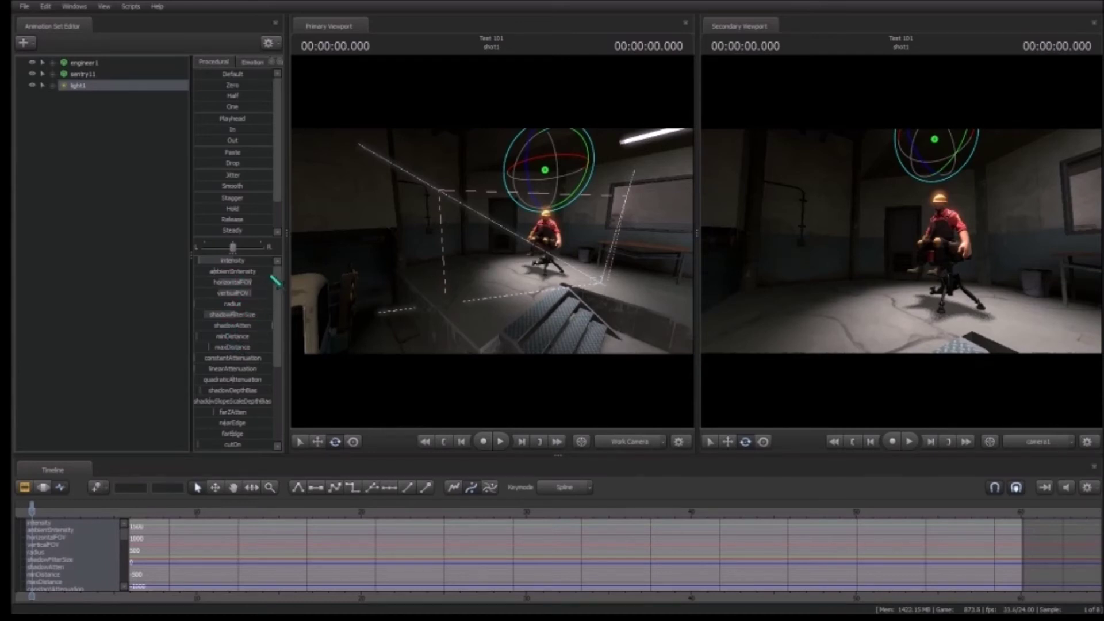
{"action": "scroll", "coordinate": [277, 287], "scroll_direction": "down", "scroll_amount": 1}
{"action": "left_click_drag", "start_coordinate": [277, 286], "coordinate": [274, 368]}
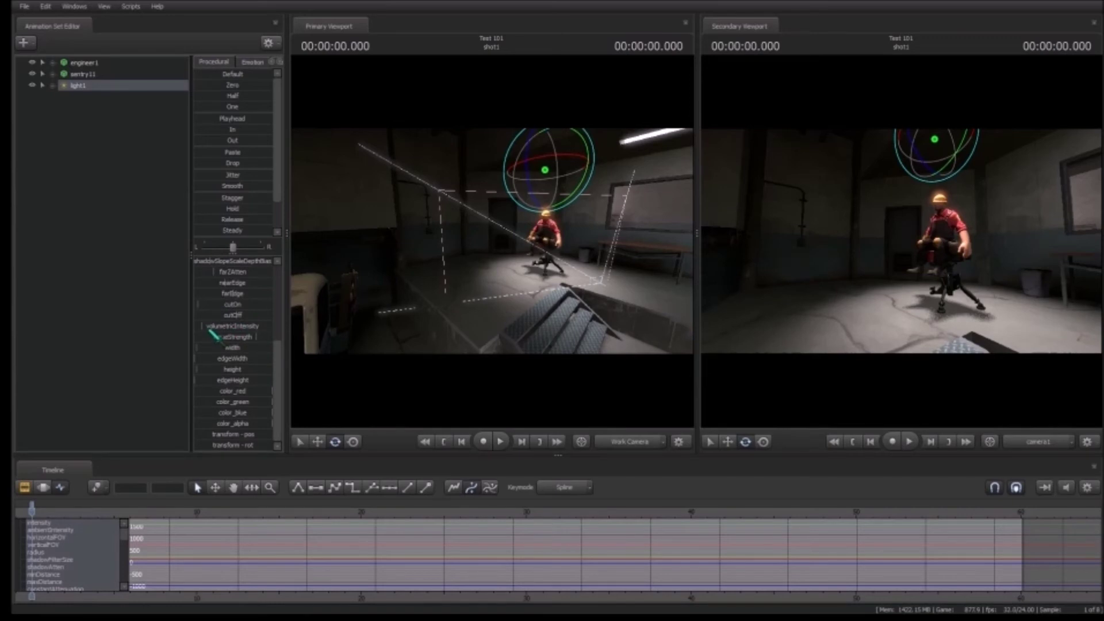
{"action": "left_click_drag", "start_coordinate": [206, 329], "coordinate": [215, 329]}
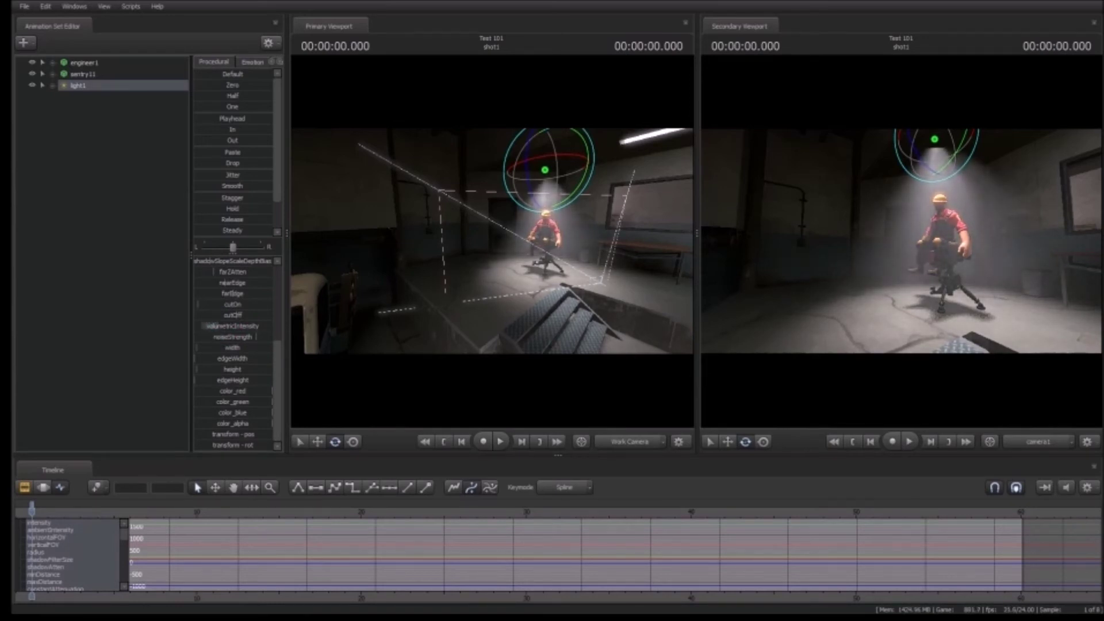
- Raise light1 higher above the engineer through its own view, and return the primary viewport to the work camera
{"action": "left_click_drag", "start_coordinate": [82, 90], "coordinate": [413, 277]}
{"action": "key", "text": "s"}
{"action": "left_click_drag", "start_coordinate": [462, 317], "coordinate": [462, 317]}
{"action": "key", "text": "w"}
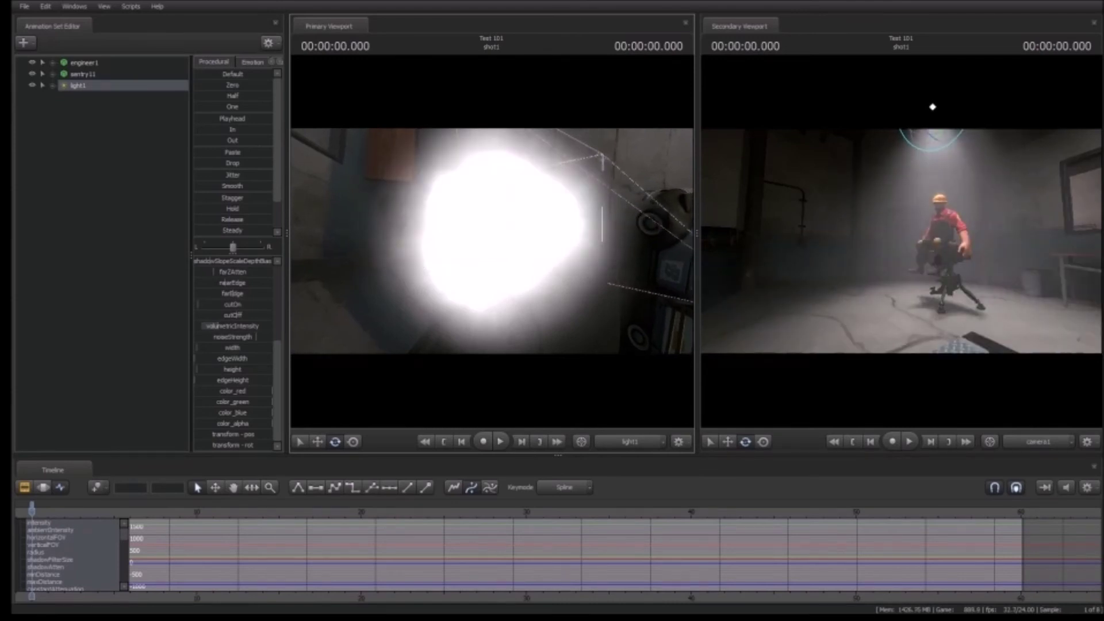
{"action": "left_click", "coordinate": [104, 169]}
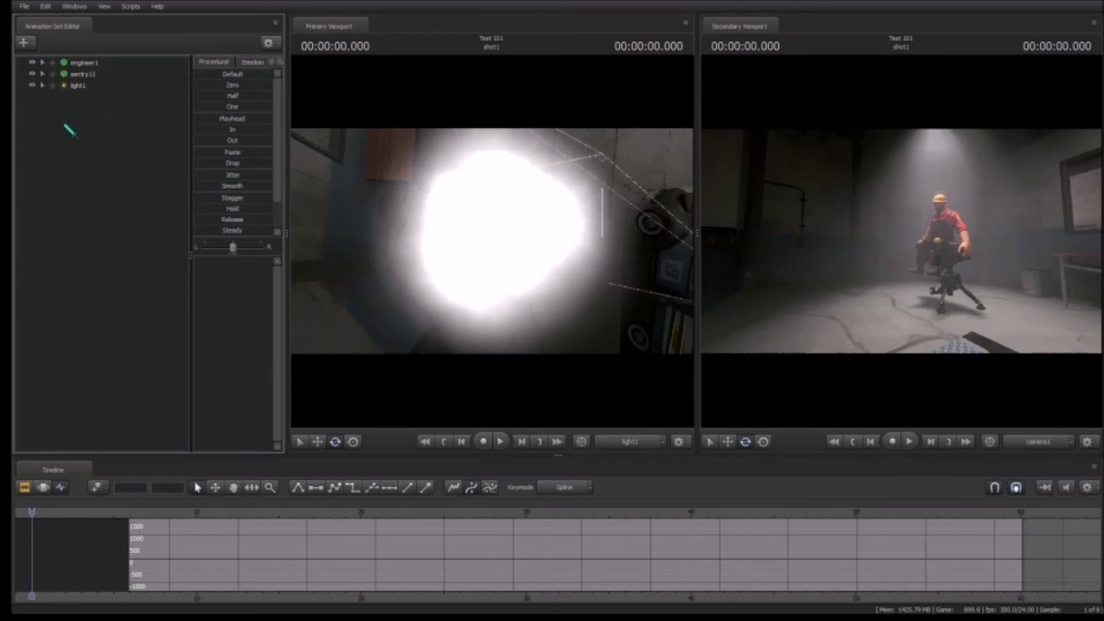
{"action": "left_click", "coordinate": [630, 441]}
{"action": "left_click", "coordinate": [636, 462]}
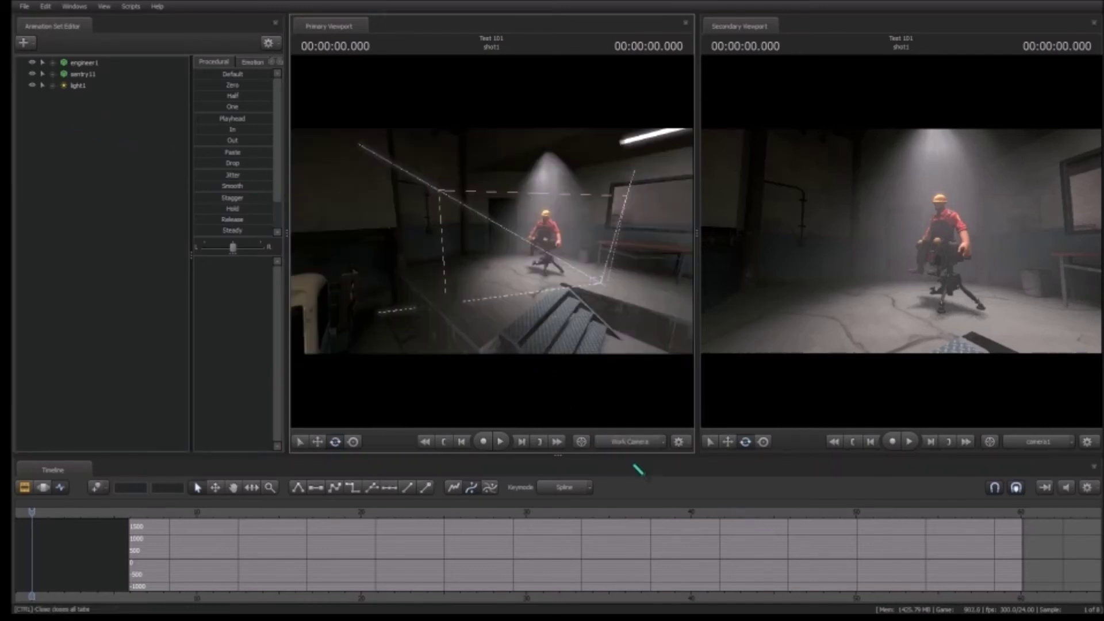
- Tint light1 red by lowering color_green and color_blue to their minimum
{"action": "key", "text": "w"}
{"action": "mouse_move", "coordinate": [492, 241]}
{"action": "left_mouse_down"}
{"action": "mouse_move", "coordinate": [552, 239]}
{"action": "mouse_move", "coordinate": [345, 242]}
{"action": "mouse_move", "coordinate": [534, 237]}
{"action": "mouse_move", "coordinate": [496, 238]}
{"action": "left_mouse_up"}
{"action": "key", "text": "s"}
{"action": "key", "text": "a"}
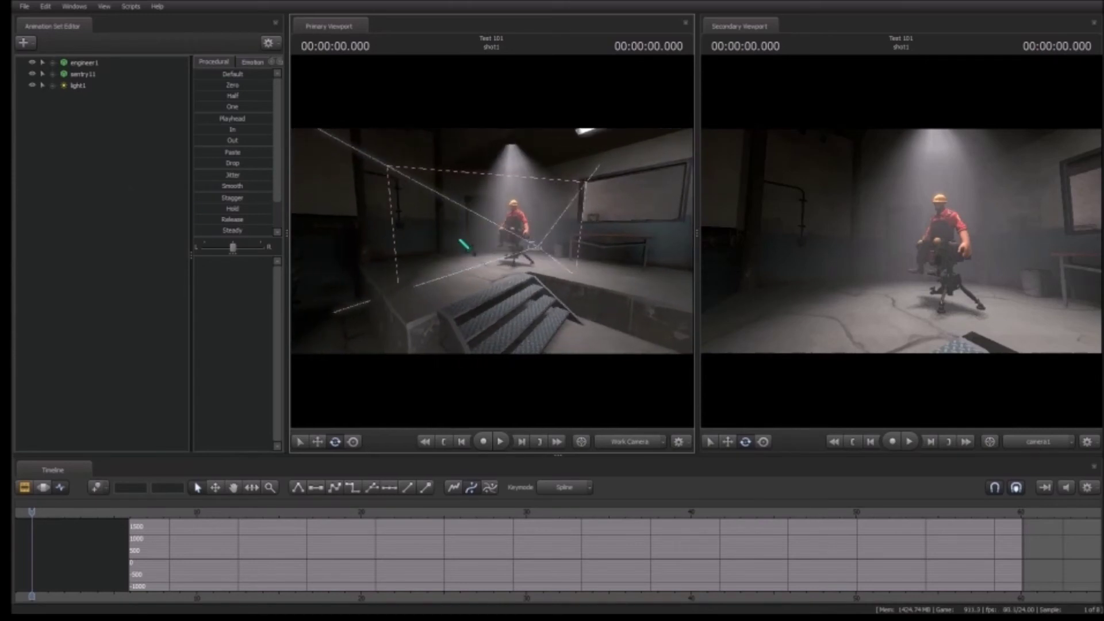
{"action": "left_click", "coordinate": [80, 86]}
{"action": "left_click_drag", "start_coordinate": [279, 288], "coordinate": [297, 415]}
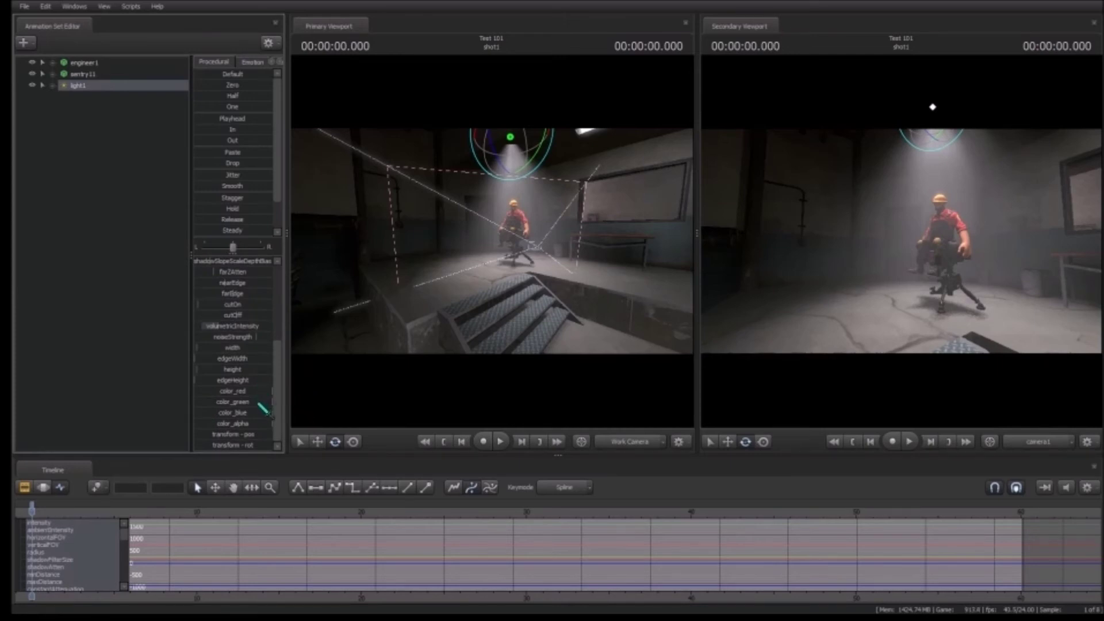
{"action": "left_click_drag", "start_coordinate": [267, 401], "coordinate": [197, 413]}
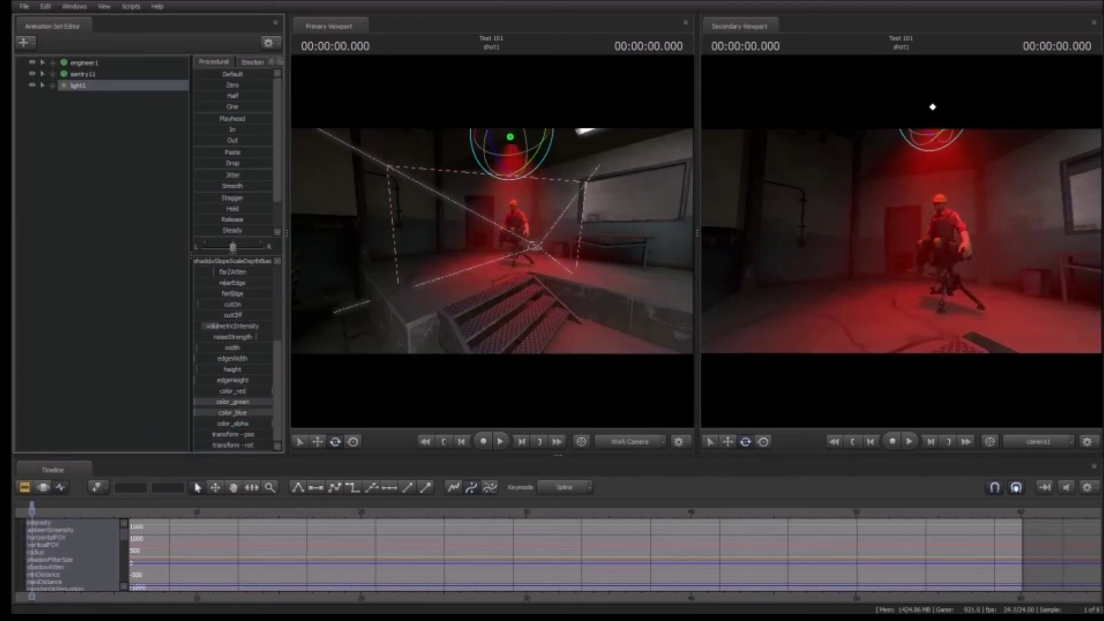
- Experiment with light1's color_green and color_red amounts, ending on full red with partial green for an orange tint
{"action": "mouse_move", "coordinate": [210, 402]}
{"action": "left_mouse_down"}
{"action": "mouse_move", "coordinate": [245, 402]}
{"action": "mouse_move", "coordinate": [232, 402]}
{"action": "left_mouse_up"}
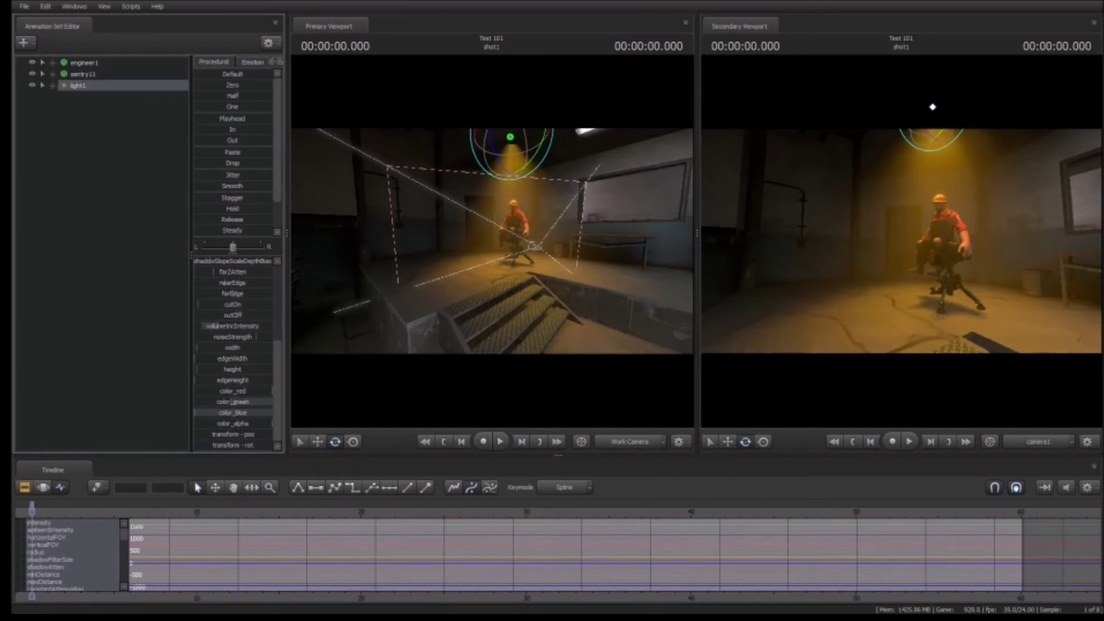
{"action": "left_click_drag", "start_coordinate": [223, 402], "coordinate": [210, 402]}
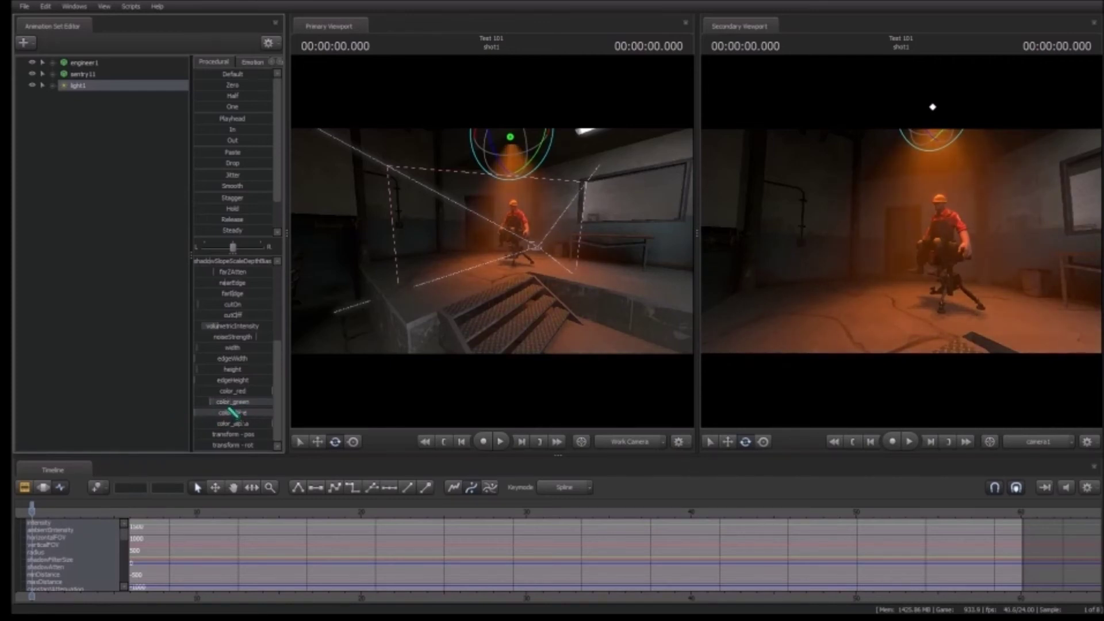
{"action": "mouse_move", "coordinate": [228, 402]}
{"action": "left_mouse_down"}
{"action": "mouse_move", "coordinate": [264, 402]}
{"action": "mouse_move", "coordinate": [216, 402]}
{"action": "left_mouse_up"}
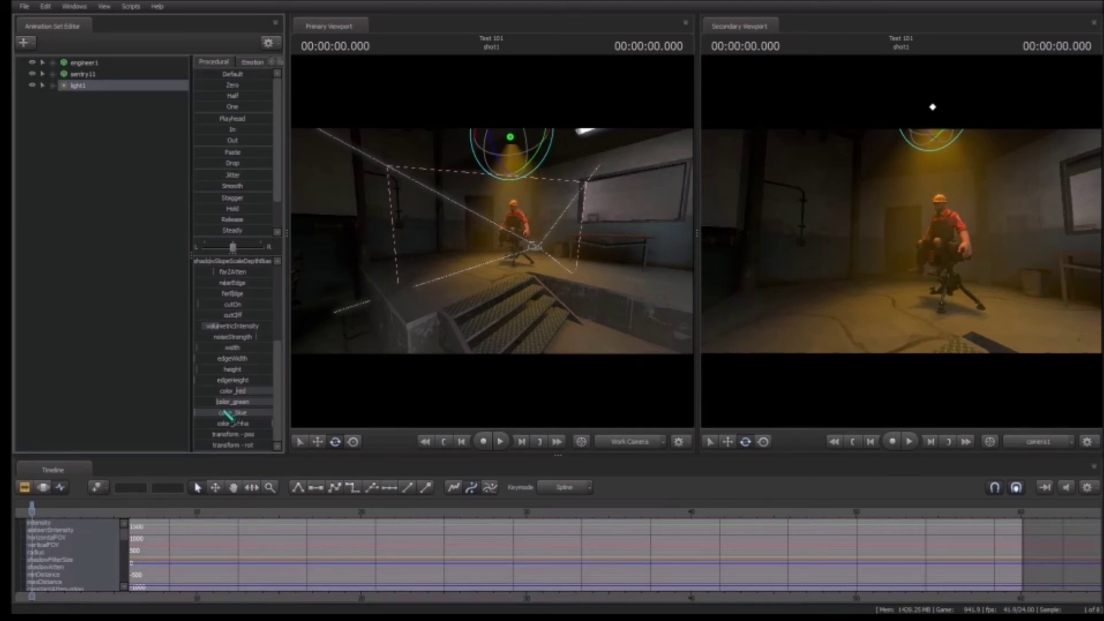
{"action": "mouse_move", "coordinate": [216, 402]}
{"action": "left_mouse_down"}
{"action": "mouse_move", "coordinate": [204, 402]}
{"action": "mouse_move", "coordinate": [219, 402]}
{"action": "left_mouse_up"}
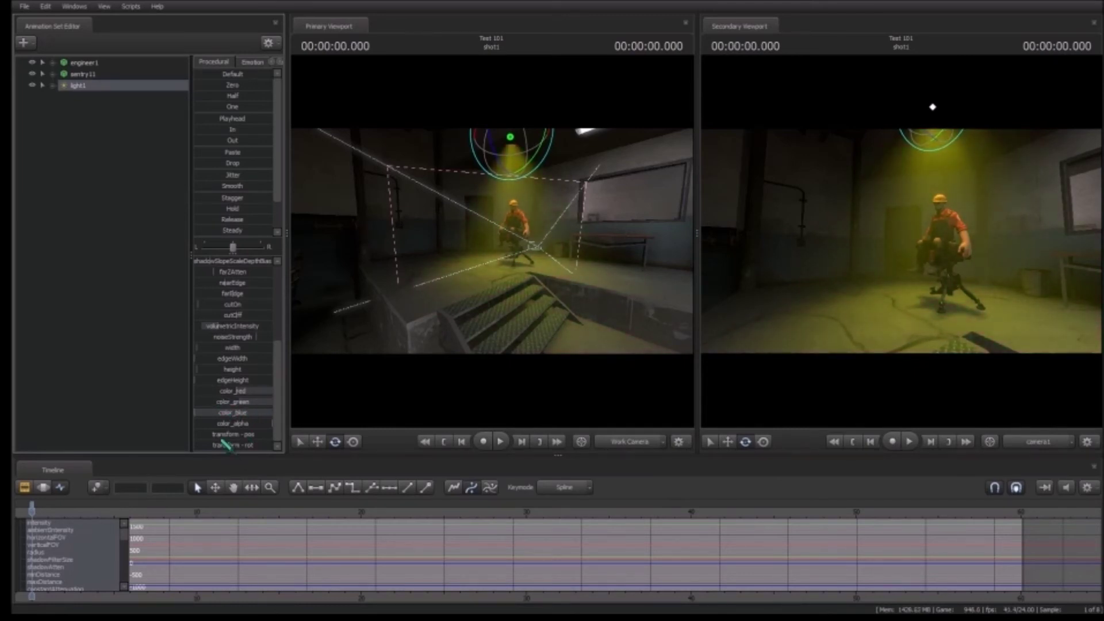
{"action": "left_click_drag", "start_coordinate": [239, 391], "coordinate": [214, 402]}
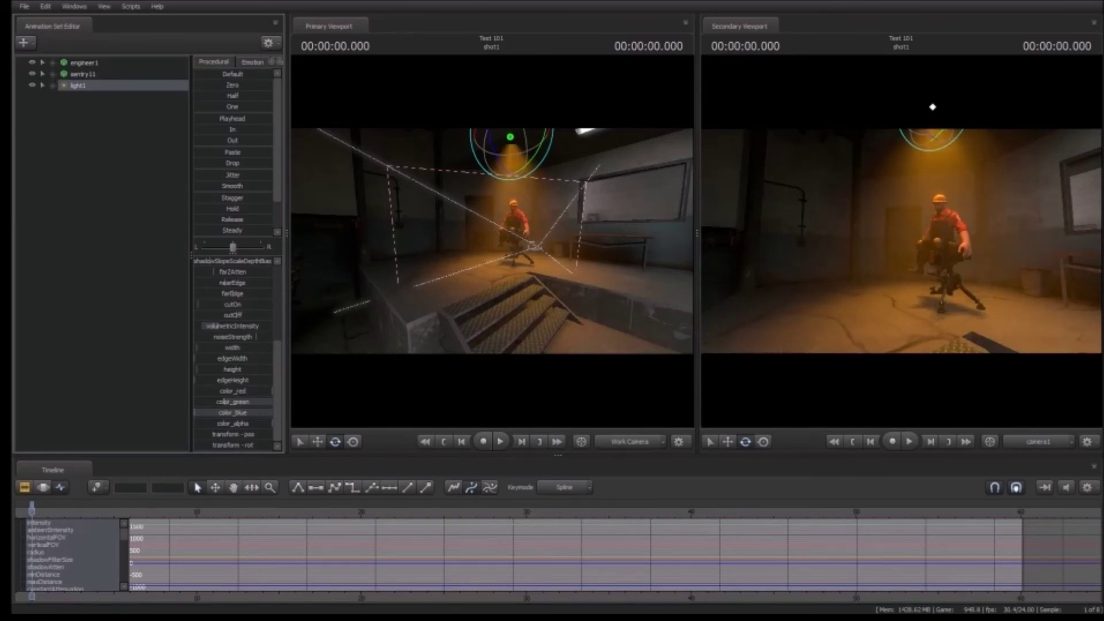
- Try a pinkish red mix of color_green and color_blue on light1, and settle on golden amber with no blue
{"action": "mouse_move", "coordinate": [230, 404]}
{"action": "left_mouse_down"}
{"action": "mouse_move", "coordinate": [195, 404]}
{"action": "mouse_move", "coordinate": [213, 408]}
{"action": "left_mouse_up"}
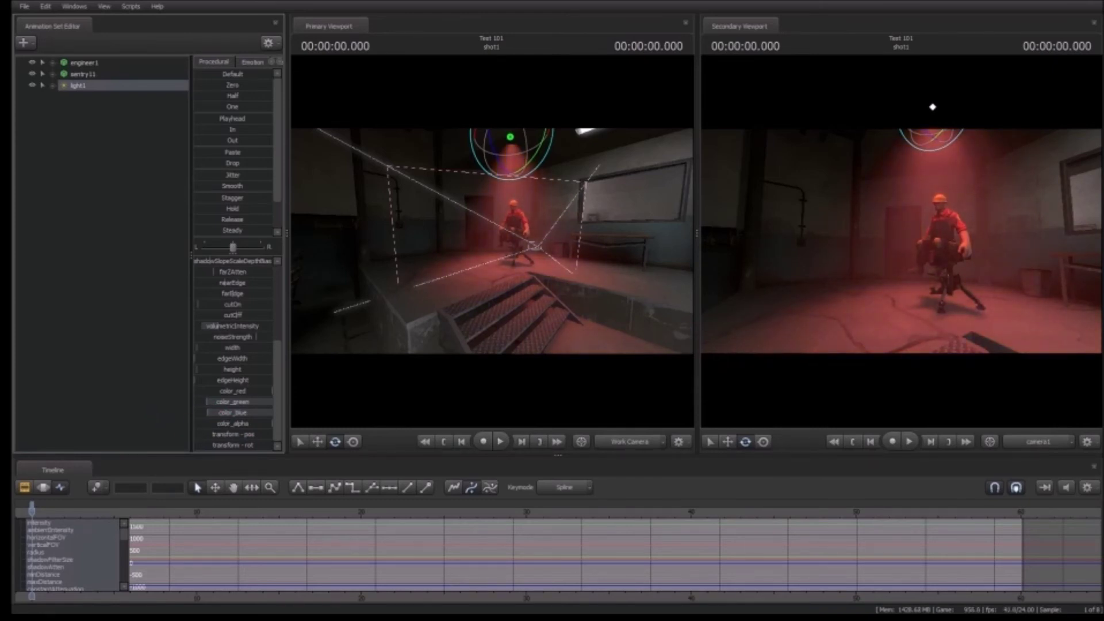
{"action": "left_click_drag", "start_coordinate": [247, 412], "coordinate": [199, 401]}
{"action": "left_click_drag", "start_coordinate": [268, 413], "coordinate": [192, 413]}
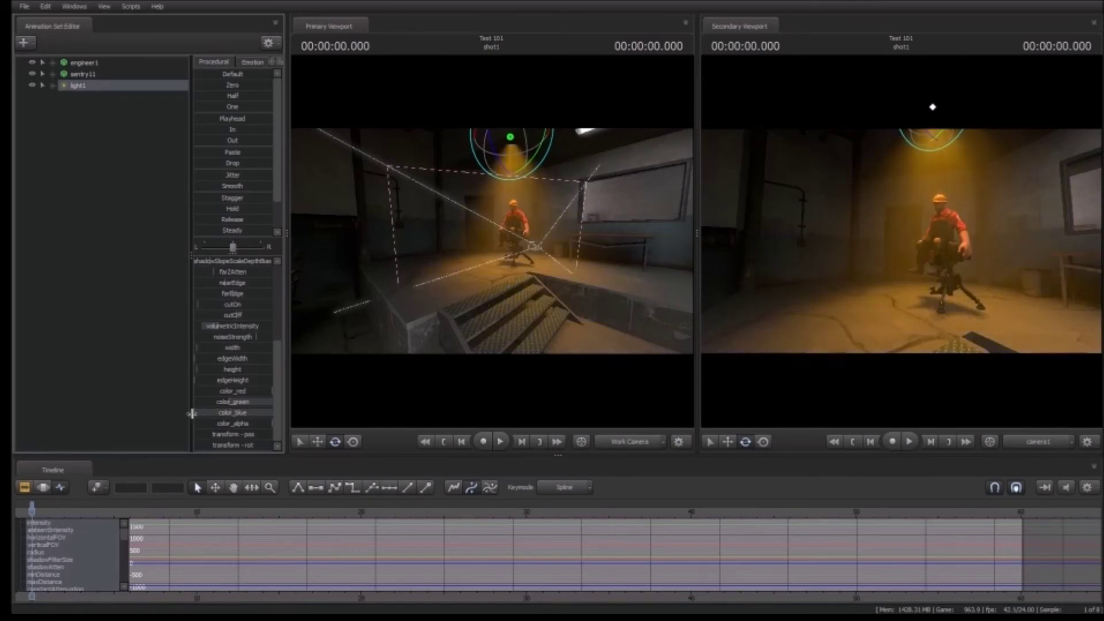
- Rotate the engineer's bip_head bone to turn his head toward the side
{"action": "left_click", "coordinate": [107, 216]}
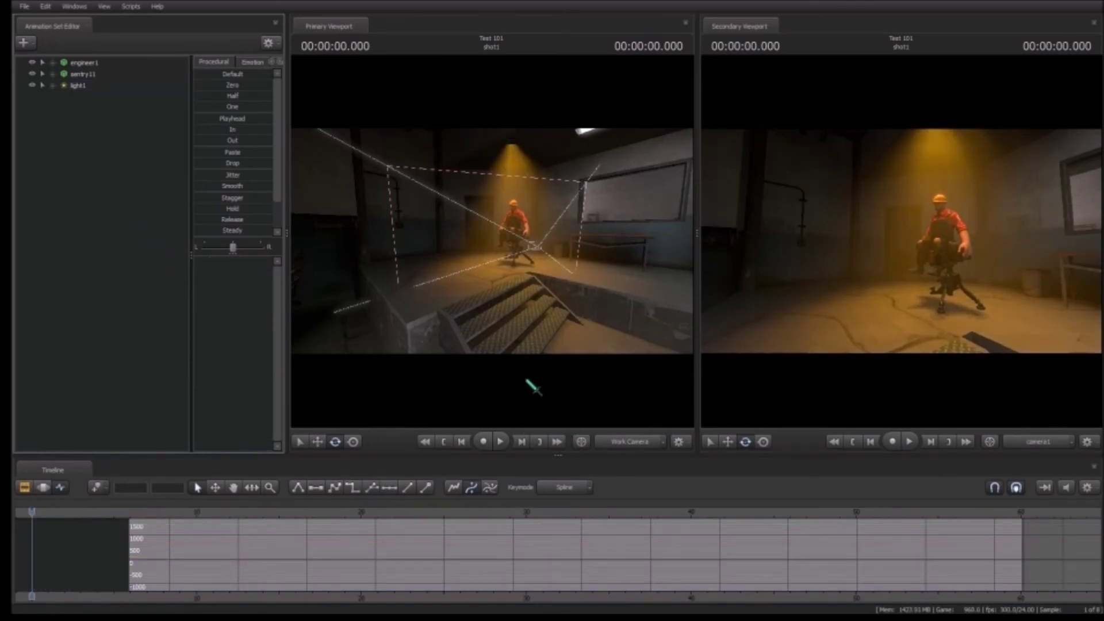
{"action": "key", "text": "w"}
{"action": "left_click_drag", "start_coordinate": [549, 387], "coordinate": [579, 370]}
{"action": "key", "text": "a"}
{"action": "key", "text": "ctrl"}
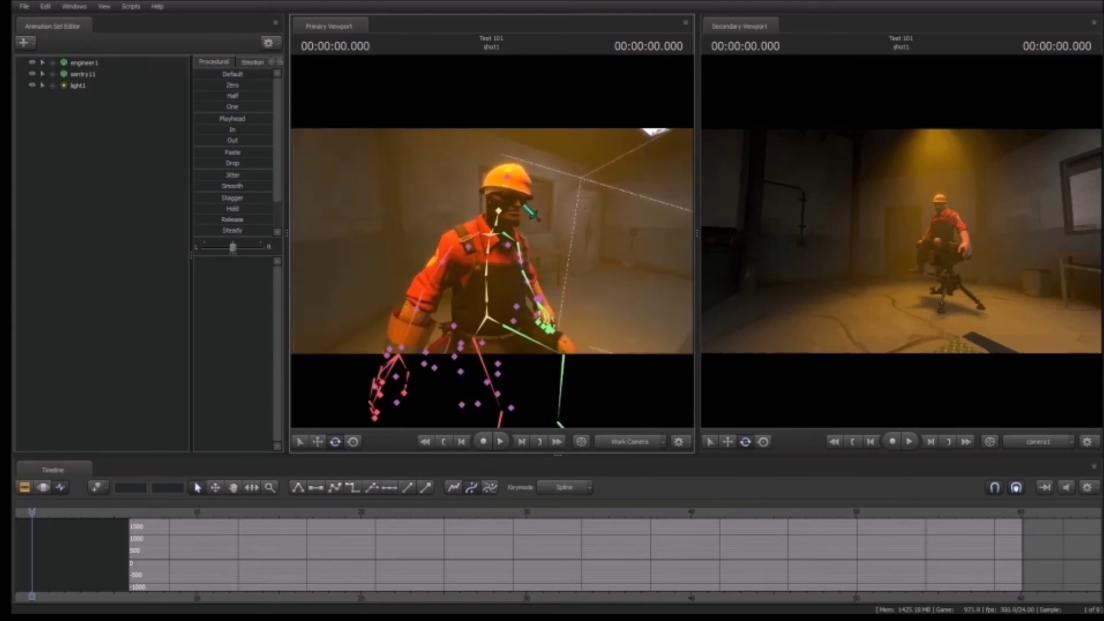
{"action": "left_click", "coordinate": [499, 212], "text": "ctrl"}
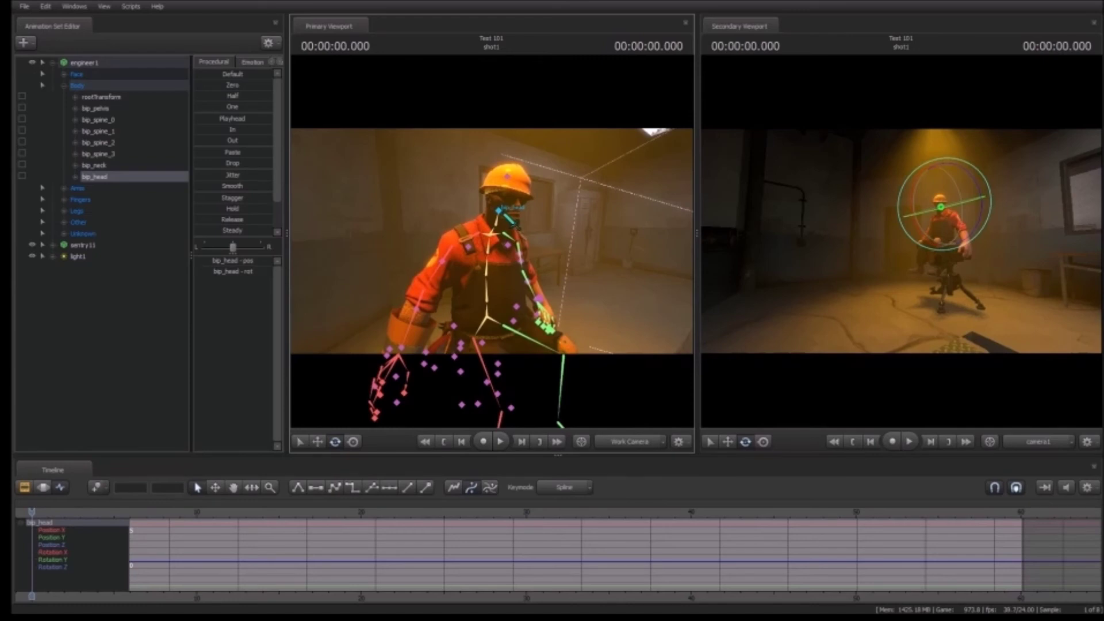
{"action": "key", "text": "w"}
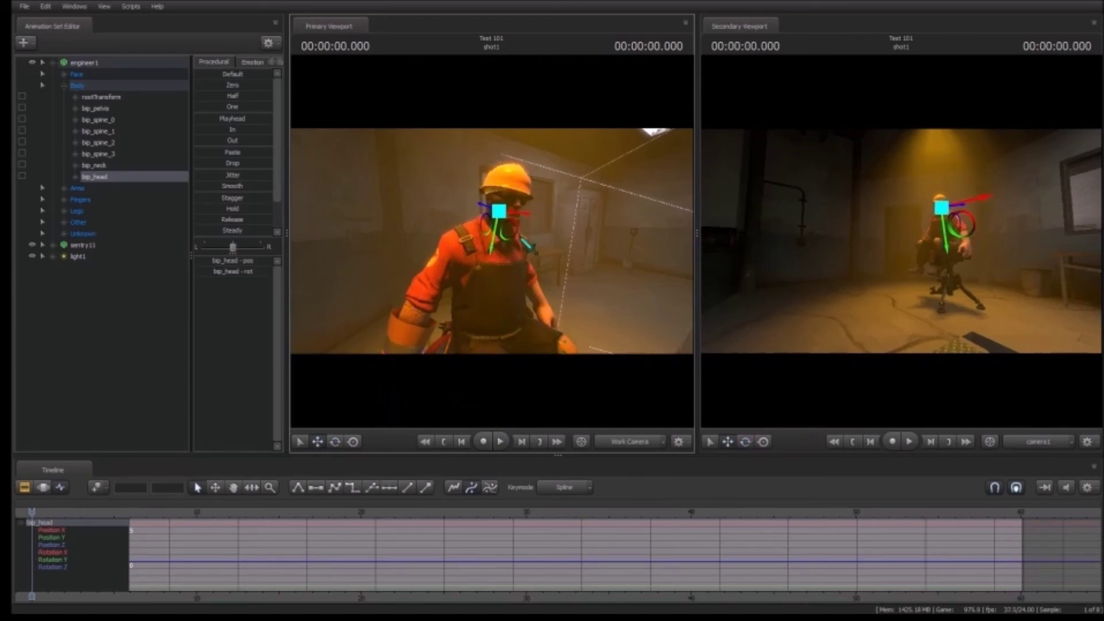
{"action": "key", "text": "e"}
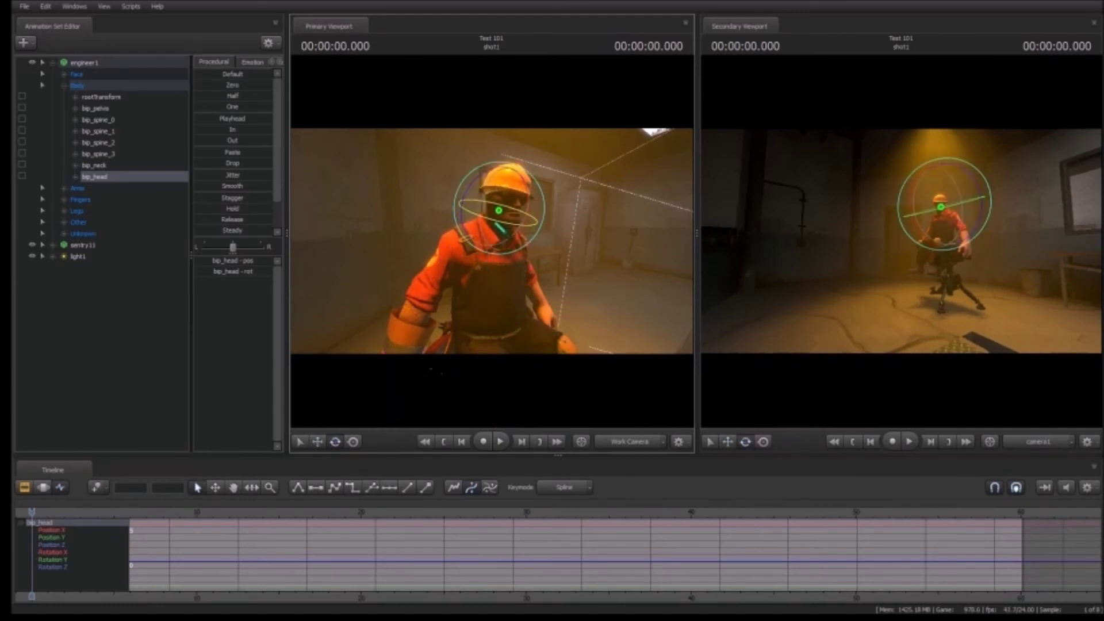
{"action": "left_click_drag", "start_coordinate": [495, 223], "coordinate": [464, 232]}
{"action": "key", "text": "w"}
{"action": "key", "text": "d"}
{"action": "key", "text": "a"}
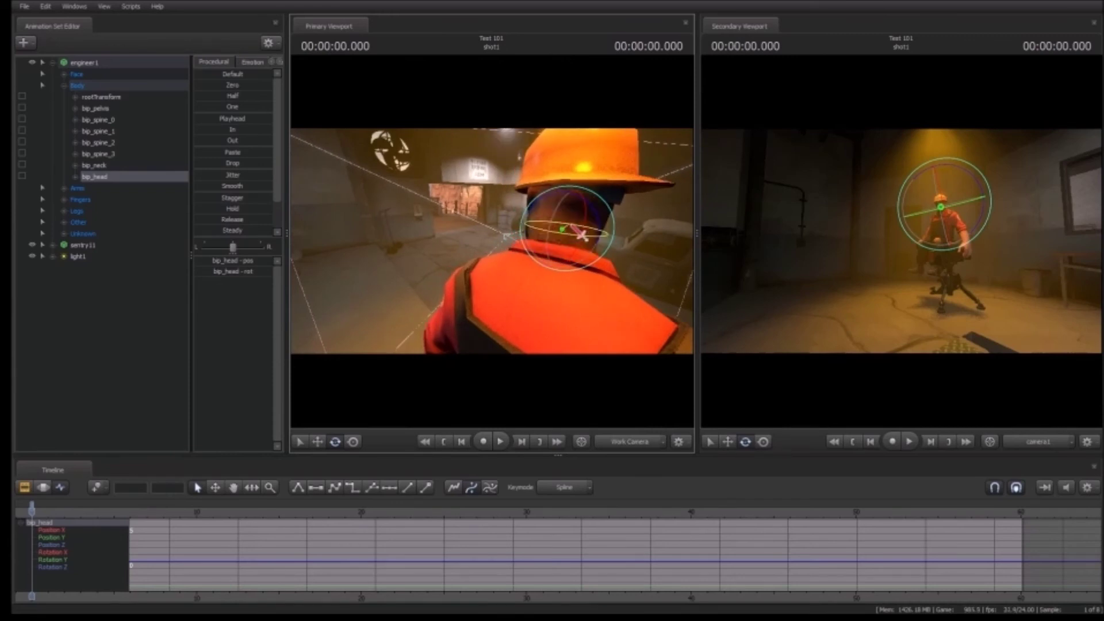
{"action": "left_click_drag", "start_coordinate": [587, 222], "coordinate": [591, 221]}
- Rotate the engineer's right upper arm (bip_upperArm_R) to raise it outward from the shoulder
{"action": "key", "text": "d"}
{"action": "left_click_drag", "start_coordinate": [660, 237], "coordinate": [420, 245]}
{"action": "key", "text": "w"}
{"action": "left_click", "coordinate": [520, 217], "text": "ctrl"}
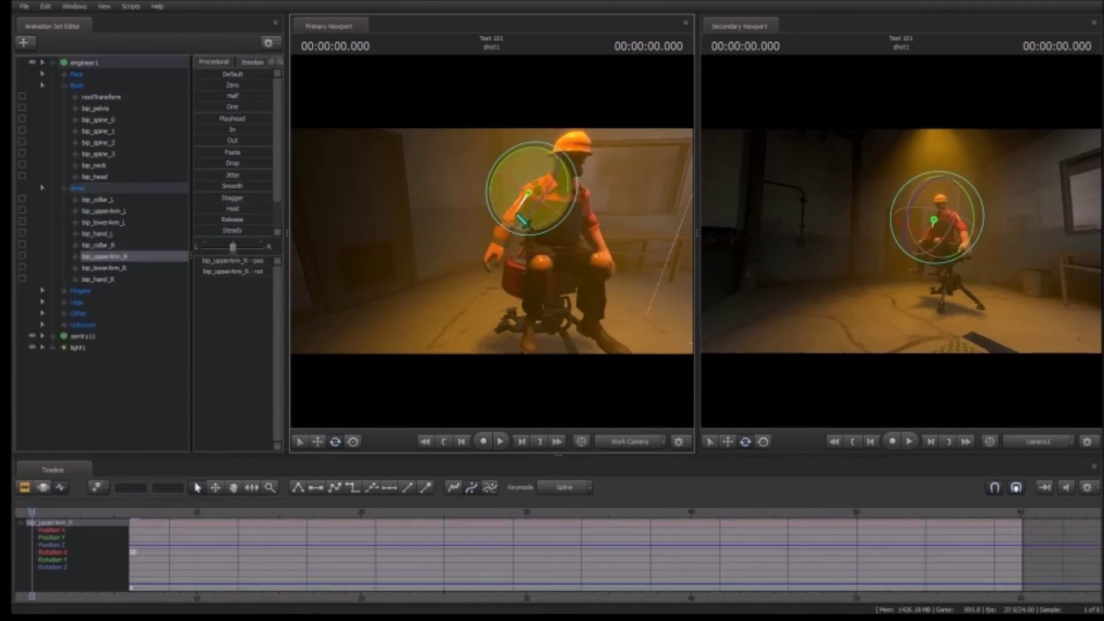
{"action": "left_click_drag", "start_coordinate": [543, 213], "coordinate": [503, 152]}
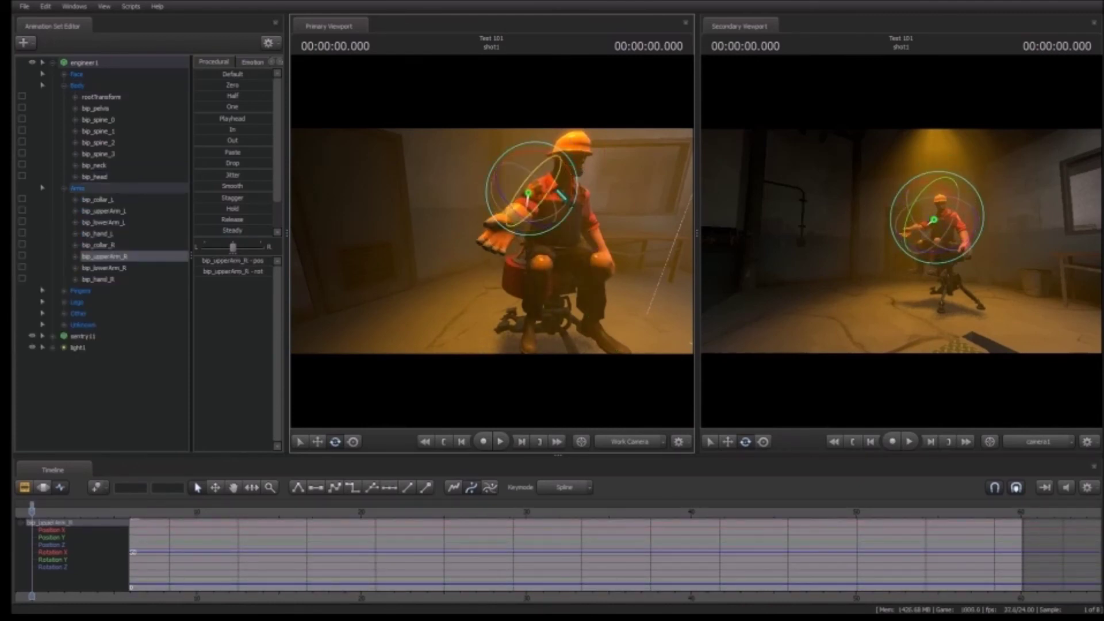
{"action": "left_click_drag", "start_coordinate": [548, 232], "coordinate": [516, 199]}
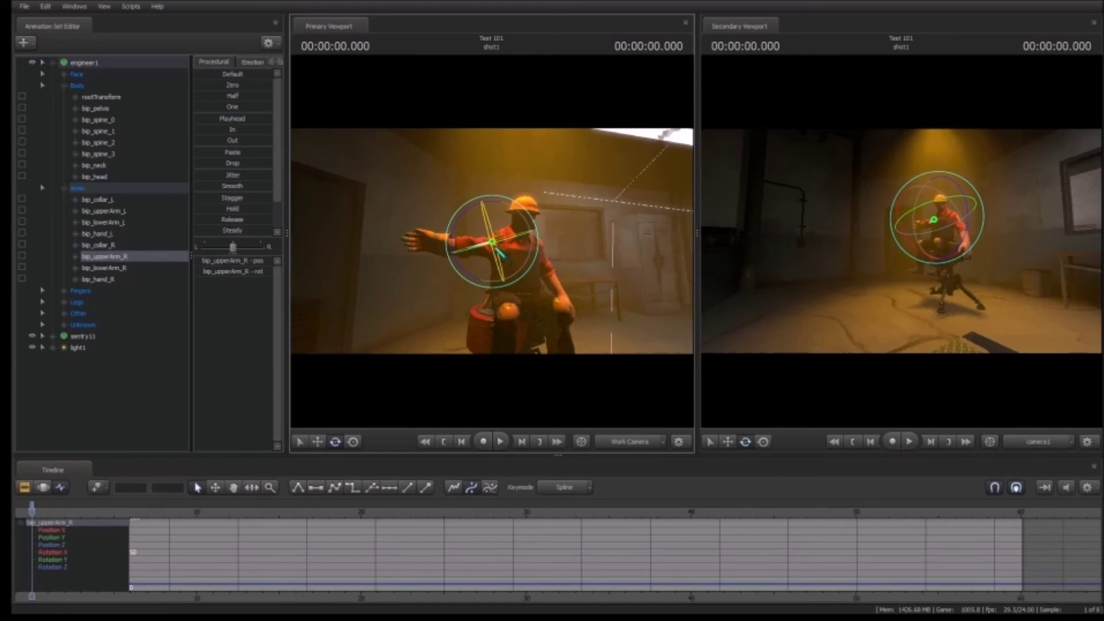
{"action": "left_click_drag", "start_coordinate": [493, 241], "coordinate": [516, 251]}
- Bend the engineer's right forearm (bip_lowerArm_R) upward at the elbow into a waving pose
{"action": "key", "text": "ctrl"}
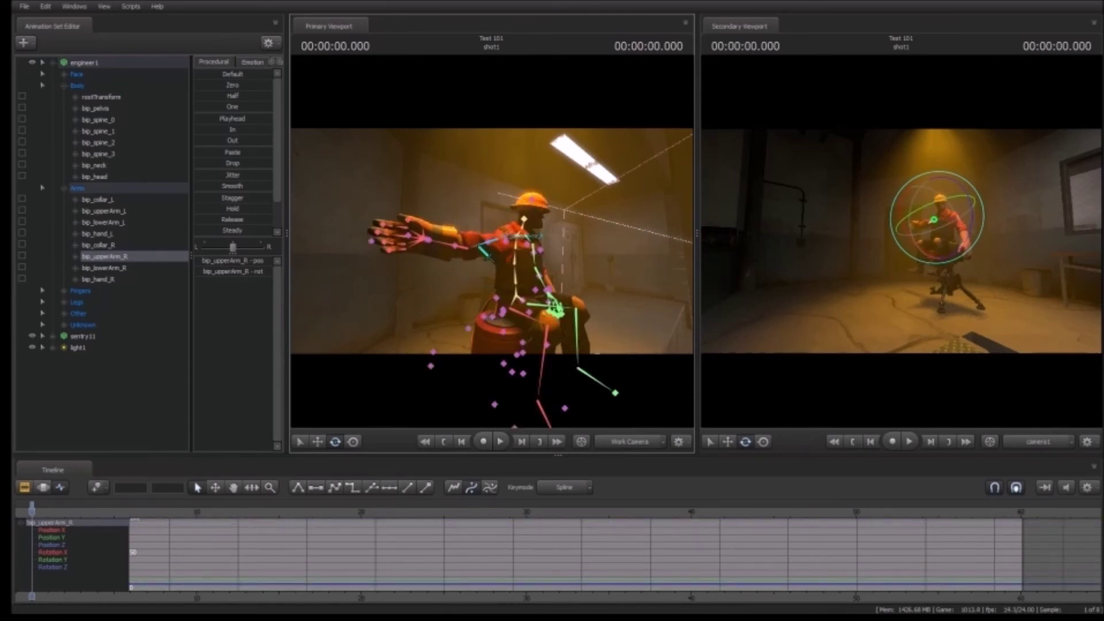
{"action": "left_click", "coordinate": [460, 246], "text": "ctrl"}
{"action": "left_click_drag", "start_coordinate": [461, 217], "coordinate": [506, 241]}
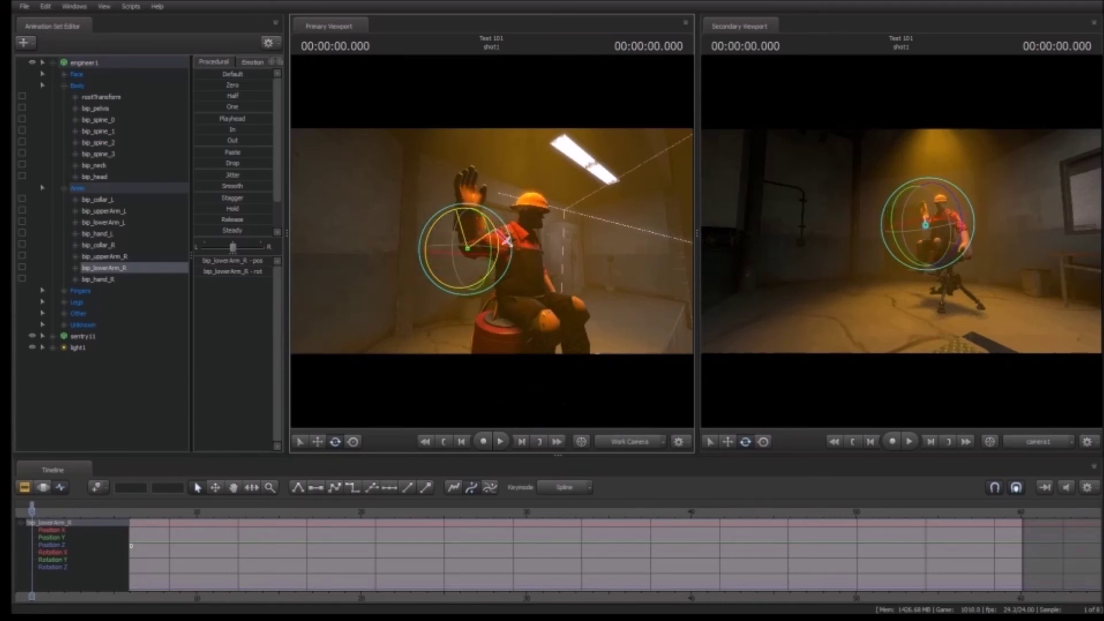
{"action": "left_click_drag", "start_coordinate": [586, 253], "coordinate": [547, 239]}
{"action": "key", "text": "w"}
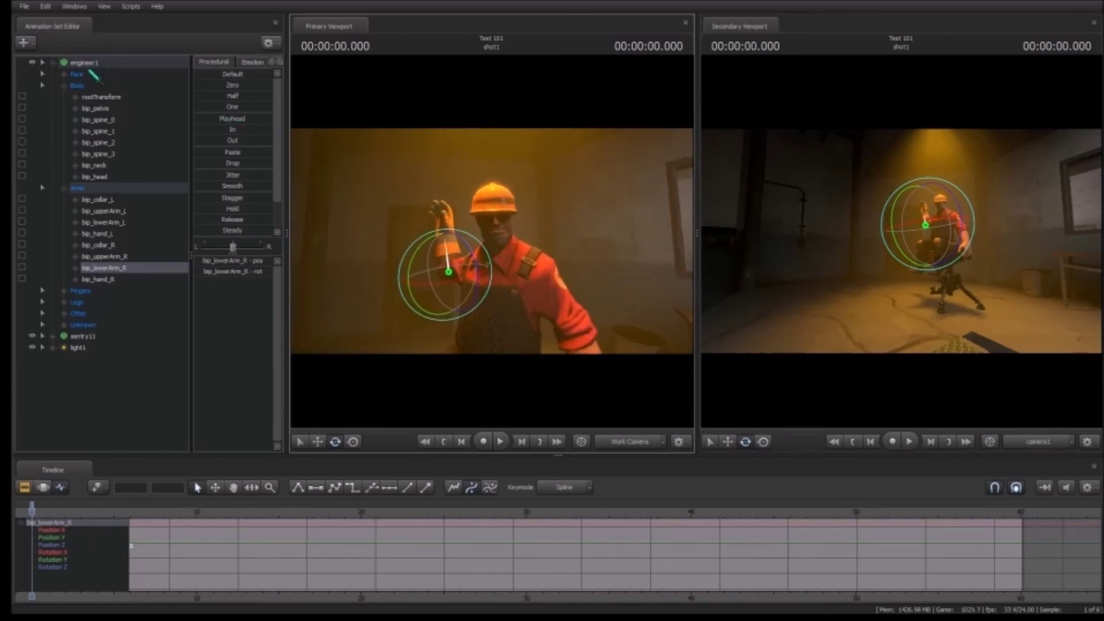
- Select the whole engineer1 animation set and look through its facial and bone sliders with a close view of the face
{"action": "left_click", "coordinate": [92, 67]}
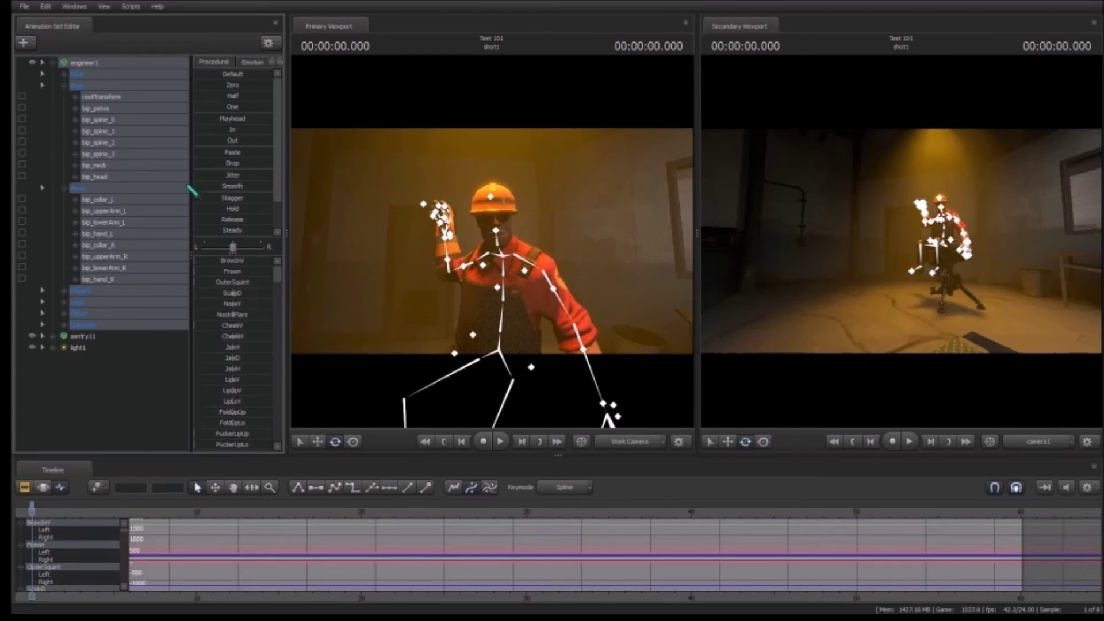
{"action": "scroll", "coordinate": [207, 264], "scroll_direction": "down", "scroll_amount": 10}
{"action": "scroll", "coordinate": [224, 289], "scroll_direction": "down", "scroll_amount": 5}
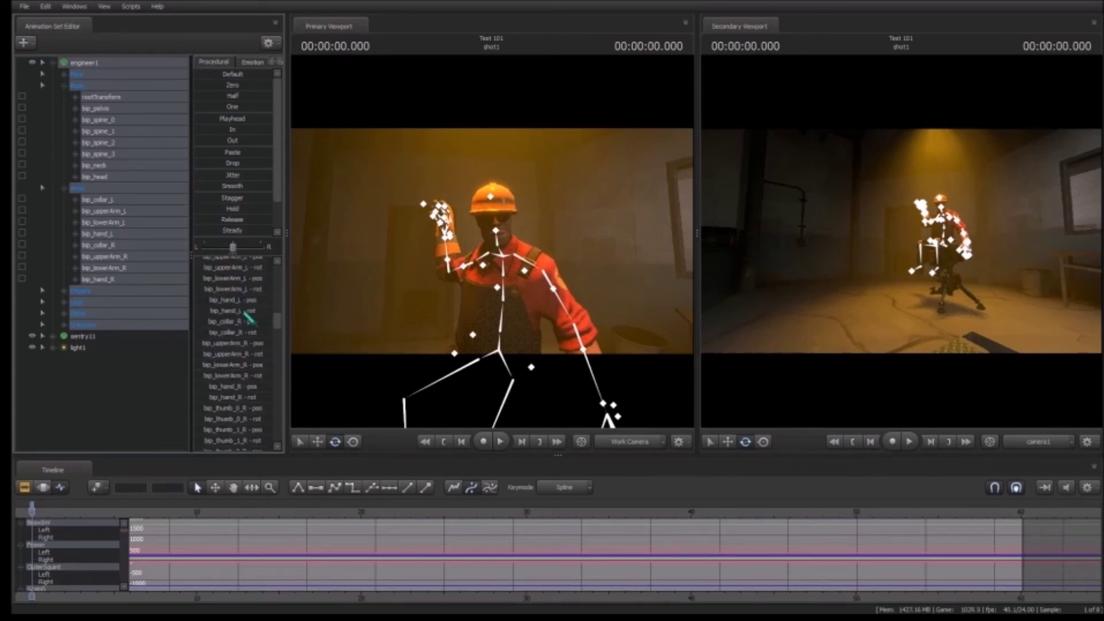
{"action": "left_click_drag", "start_coordinate": [275, 319], "coordinate": [274, 259]}
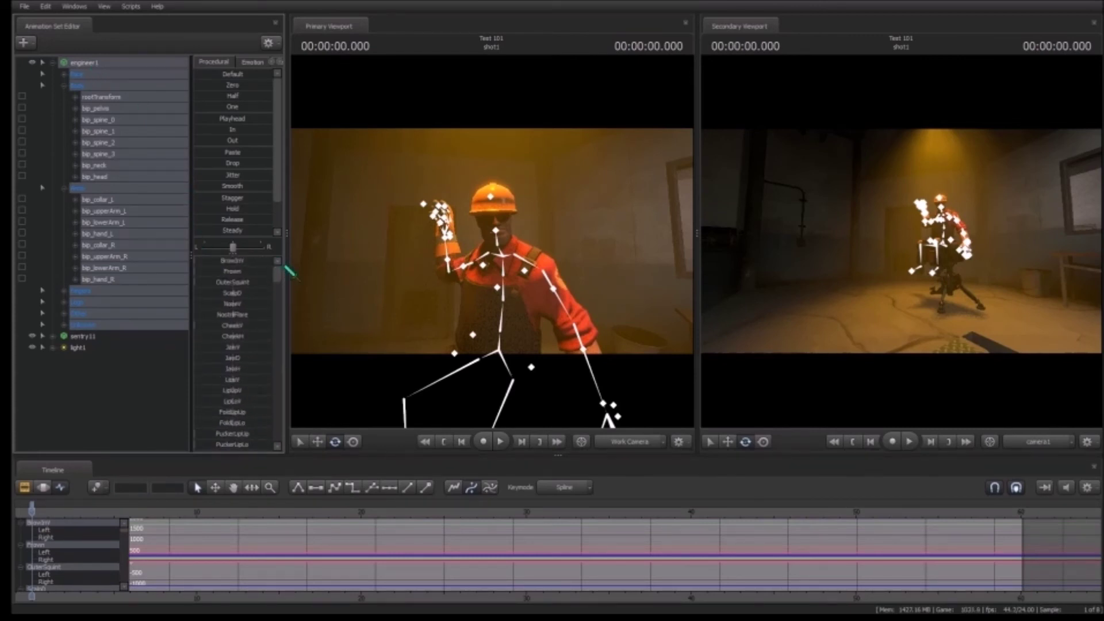
{"action": "left_click_drag", "start_coordinate": [582, 236], "coordinate": [581, 213]}
{"action": "key", "text": "w"}
{"action": "key", "text": "w"}
{"action": "mouse_move", "coordinate": [492, 241]}
{"action": "left_mouse_down"}
{"action": "mouse_move", "coordinate": [506, 239]}
{"action": "mouse_move", "coordinate": [489, 242]}
{"action": "left_mouse_up"}
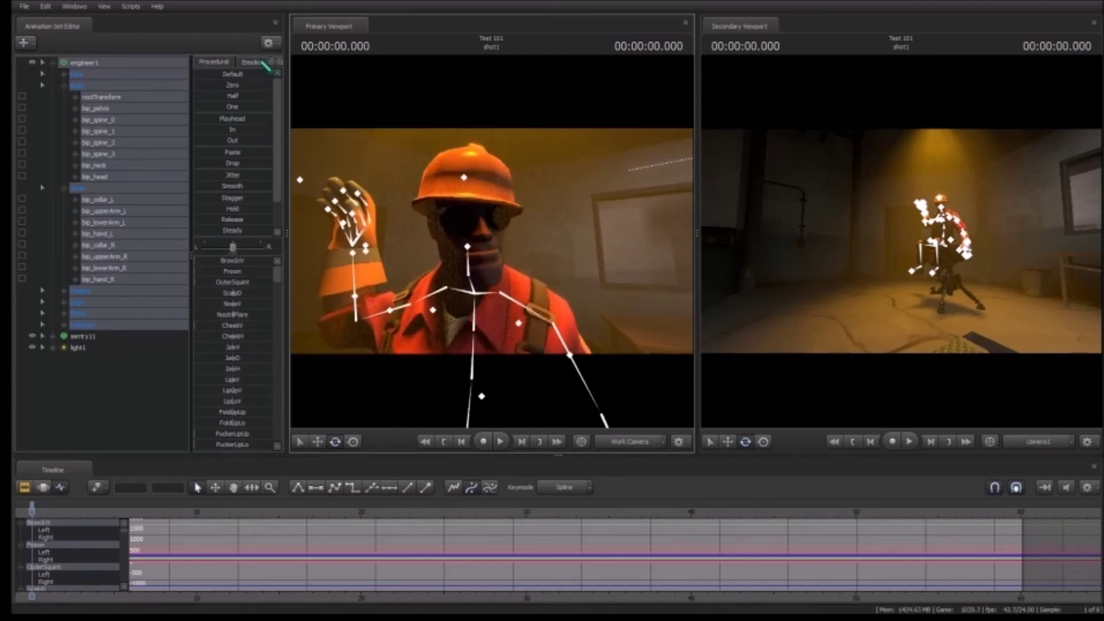
- Try the happySmall, madUpper and specialAction01Upper emotion presets on the engineer's face, and apply happyBig
{"action": "left_click_drag", "start_coordinate": [225, 326], "coordinate": [196, 325]}
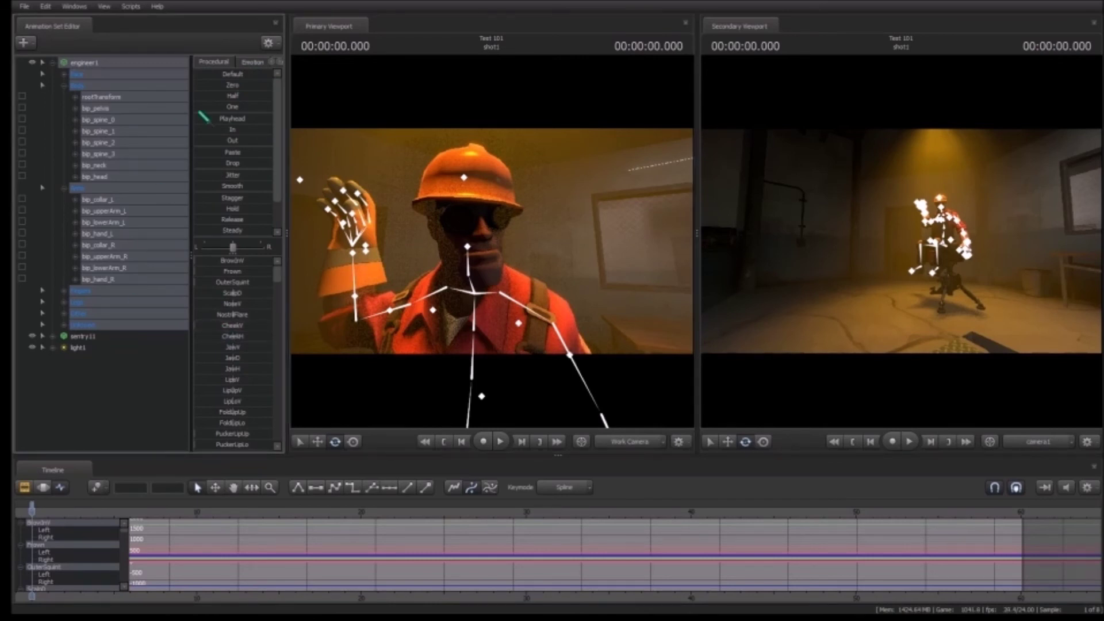
{"action": "left_click", "coordinate": [250, 62]}
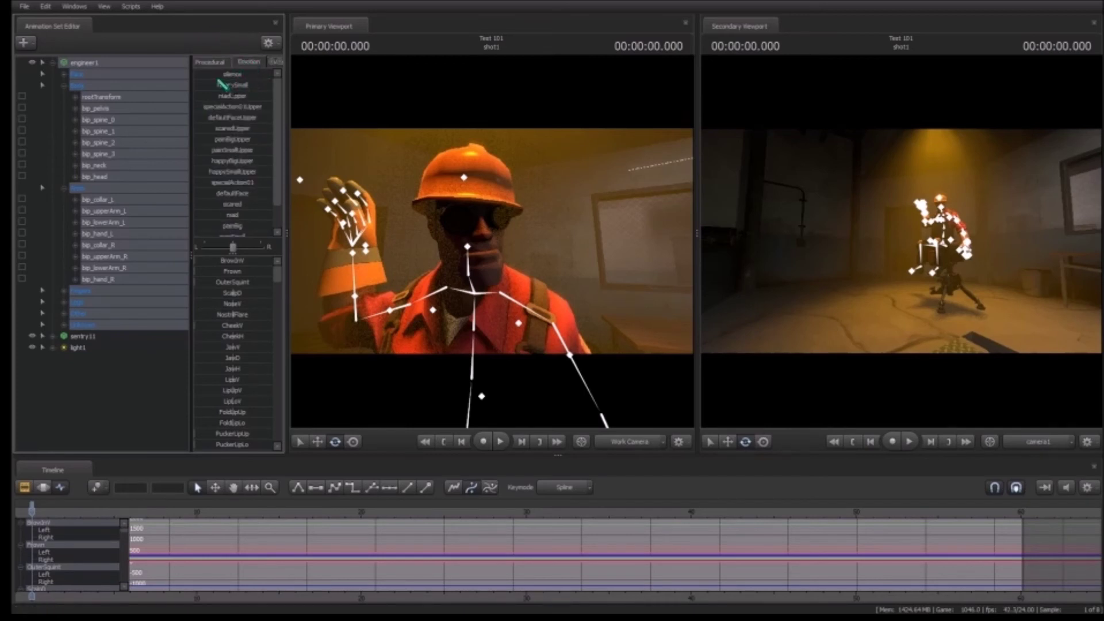
{"action": "left_click_drag", "start_coordinate": [220, 88], "coordinate": [328, 90]}
{"action": "left_click_drag", "start_coordinate": [222, 97], "coordinate": [374, 94]}
{"action": "left_click_drag", "start_coordinate": [229, 107], "coordinate": [284, 144]}
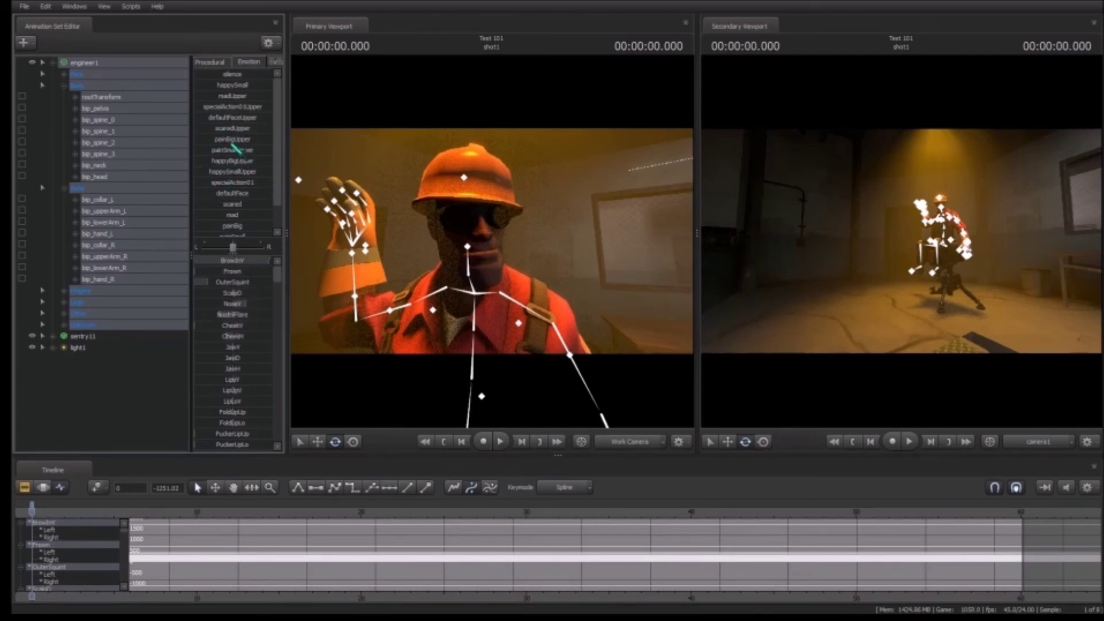
{"action": "scroll", "coordinate": [275, 210], "scroll_direction": "down", "scroll_amount": 1}
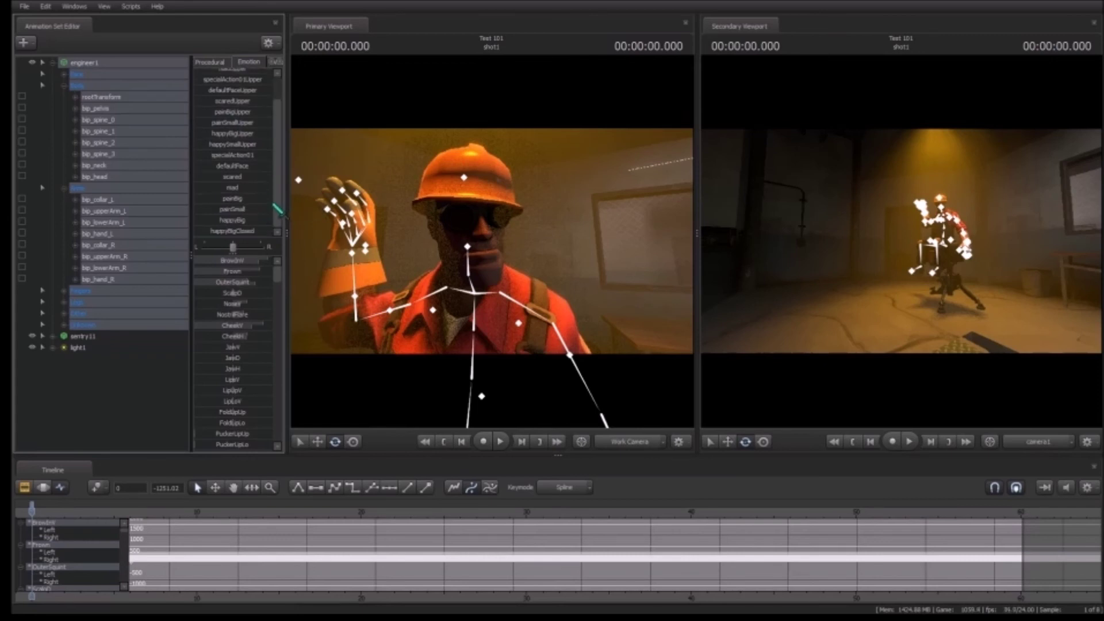
{"action": "left_click", "coordinate": [235, 219]}
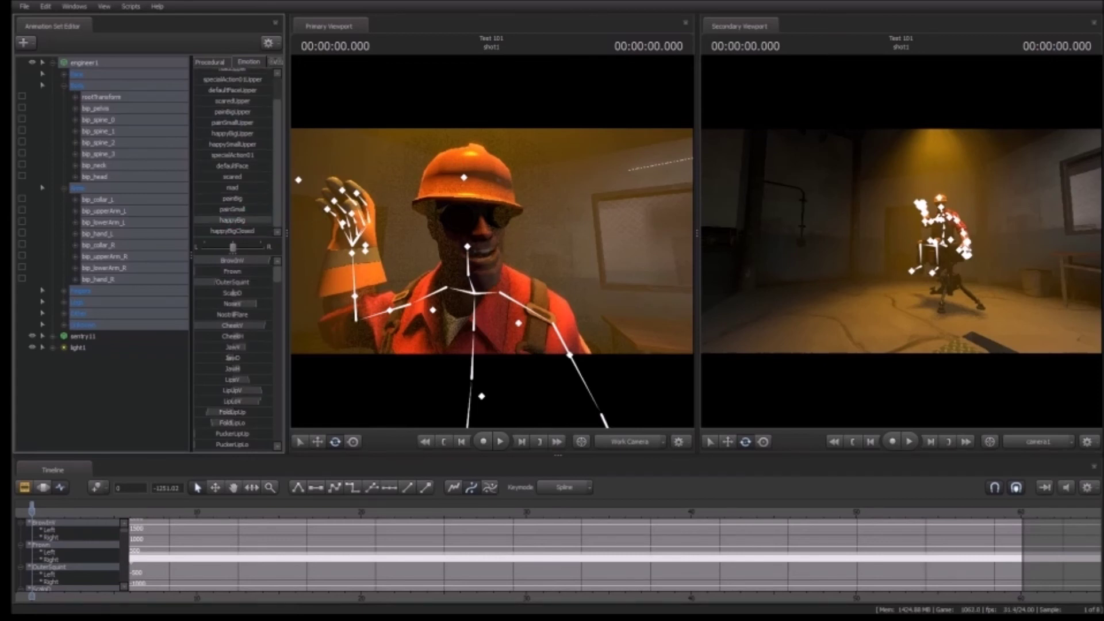
- Slightly readjust the rotation of the engineer's bip_upperArm_R and collapse engineer1's control groups
{"action": "left_click_drag", "start_coordinate": [596, 294], "coordinate": [492, 251]}
{"action": "key", "text": "w"}
{"action": "key", "text": "s"}
{"action": "left_click", "coordinate": [498, 259]}
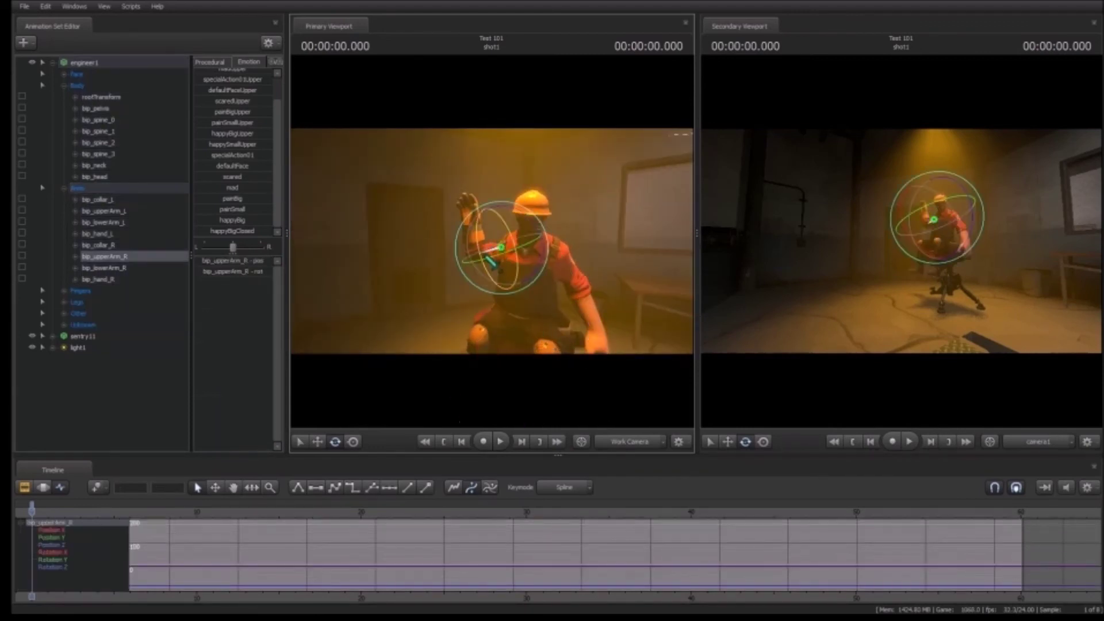
{"action": "mouse_move", "coordinate": [498, 269]}
{"action": "left_mouse_down"}
{"action": "mouse_move", "coordinate": [511, 268]}
{"action": "mouse_move", "coordinate": [490, 266]}
{"action": "left_mouse_up"}
{"action": "left_click_drag", "start_coordinate": [627, 252], "coordinate": [957, 245]}
{"action": "key", "text": "w"}
{"action": "key", "text": "w"}
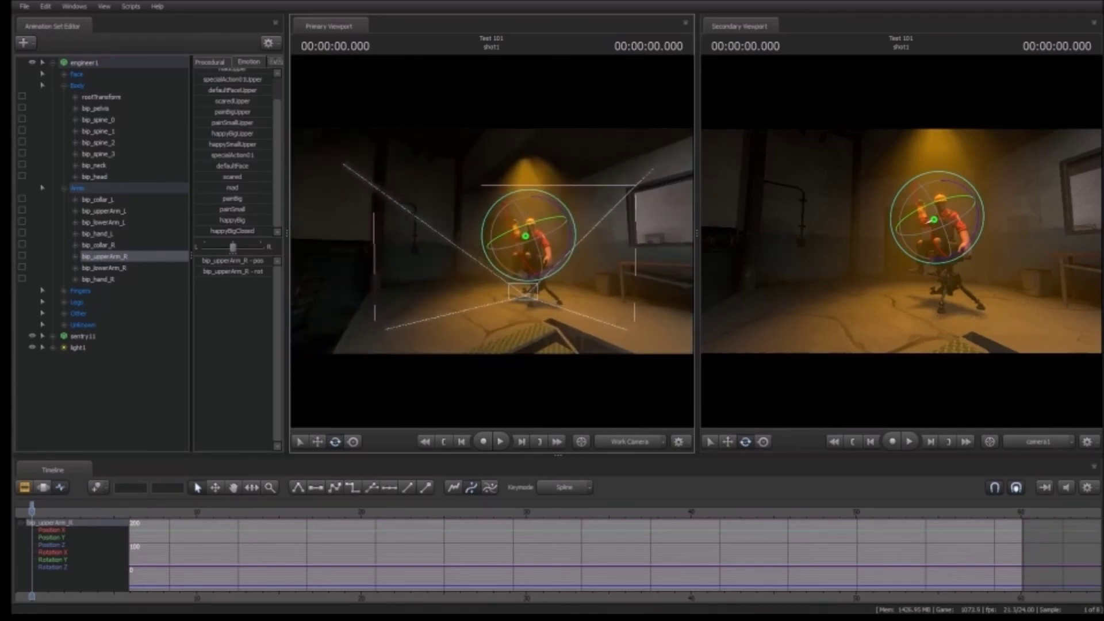
{"action": "key", "text": "w"}
{"action": "left_click_drag", "start_coordinate": [442, 283], "coordinate": [481, 267]}
{"action": "left_click", "coordinate": [44, 63]}
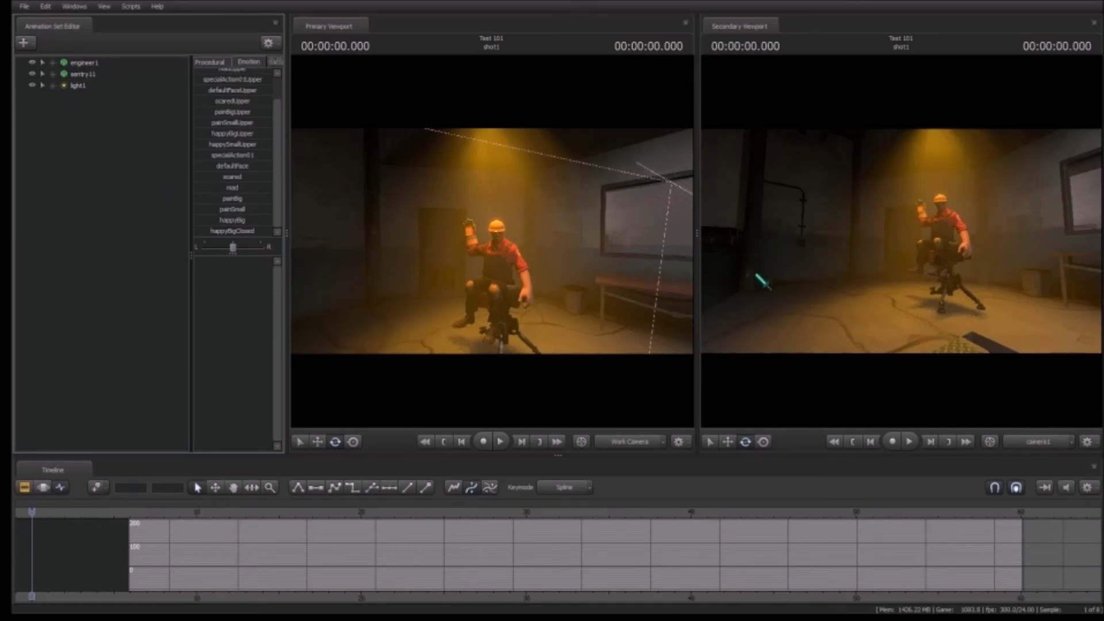
- Create a new camera for the scene and show its view in the secondary viewport
{"action": "right_click", "coordinate": [83, 123]}
{"action": "left_click", "coordinate": [170, 129]}
{"action": "left_click_drag", "start_coordinate": [63, 97], "coordinate": [866, 270]}
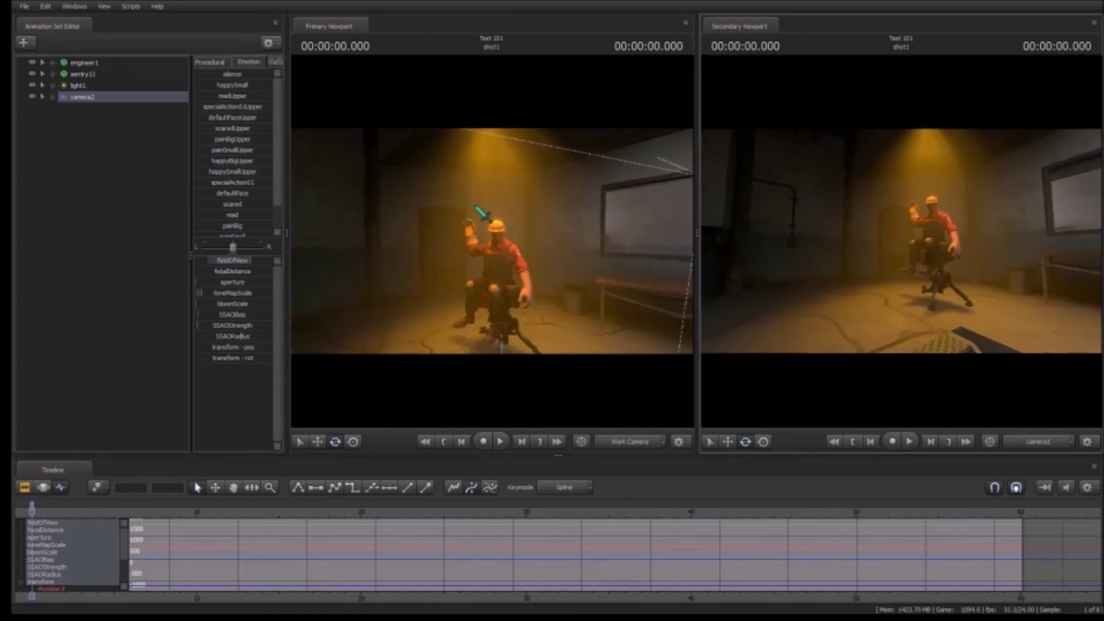
- Show camera2's Camera element in the Element Viewer and enlarge the viewer window
{"action": "right_click", "coordinate": [88, 101]}
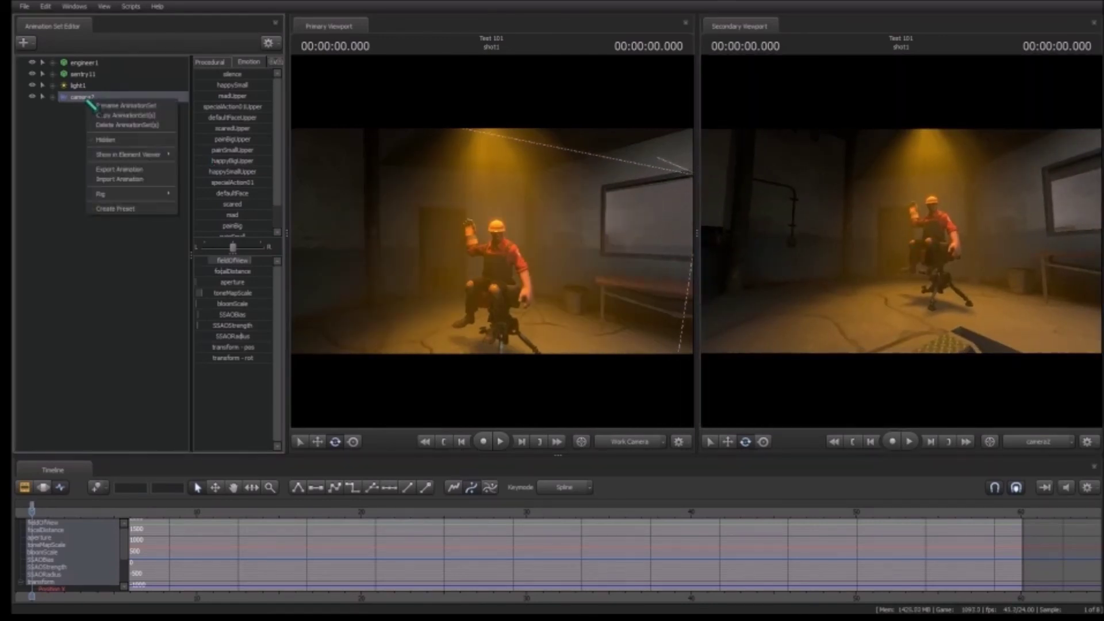
{"action": "mouse_move", "coordinate": [163, 156]}
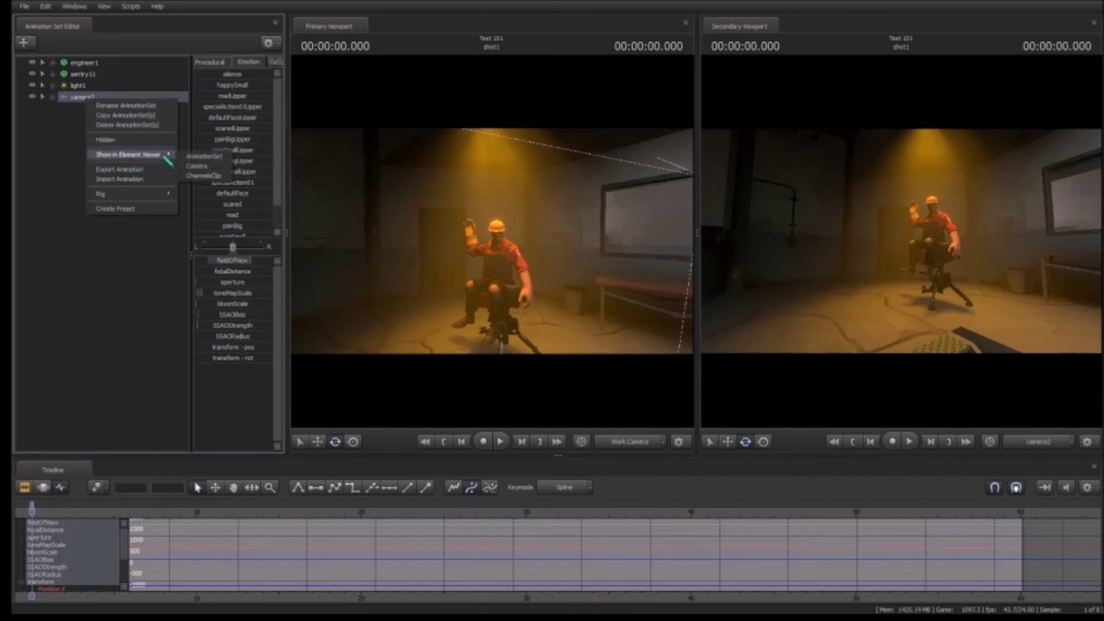
{"action": "left_click", "coordinate": [196, 166]}
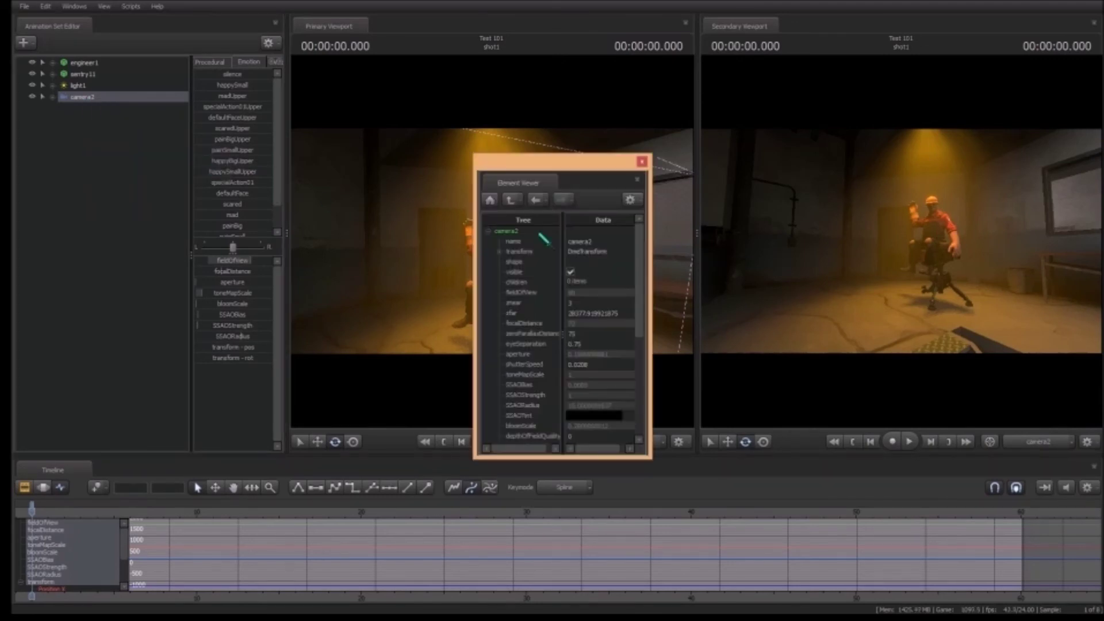
{"action": "left_click_drag", "start_coordinate": [612, 181], "coordinate": [345, 71]}
{"action": "left_click_drag", "start_coordinate": [384, 344], "coordinate": [1022, 513]}
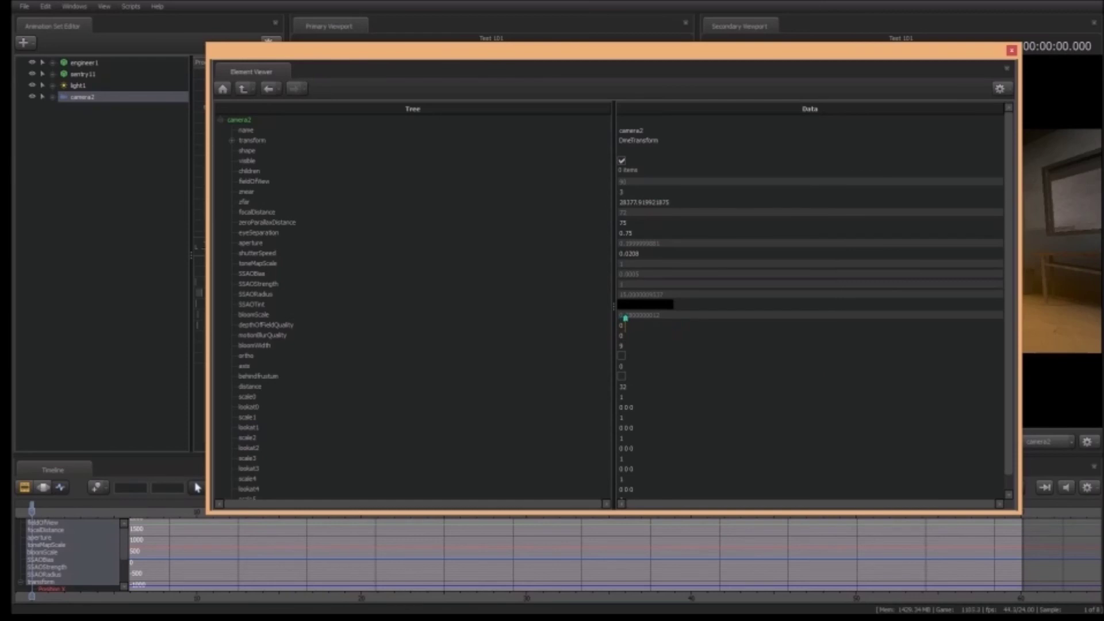
- Set camera2's depthOfFieldQuality to 5 and close the Element Viewer
{"action": "left_click", "coordinate": [289, 337]}
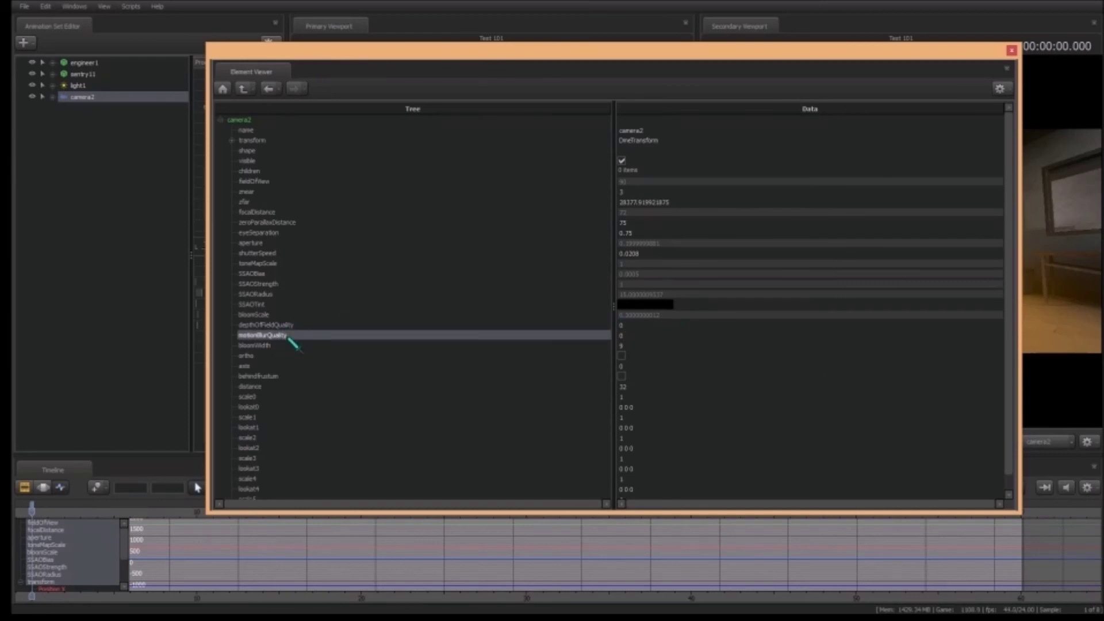
{"action": "left_click", "coordinate": [574, 329]}
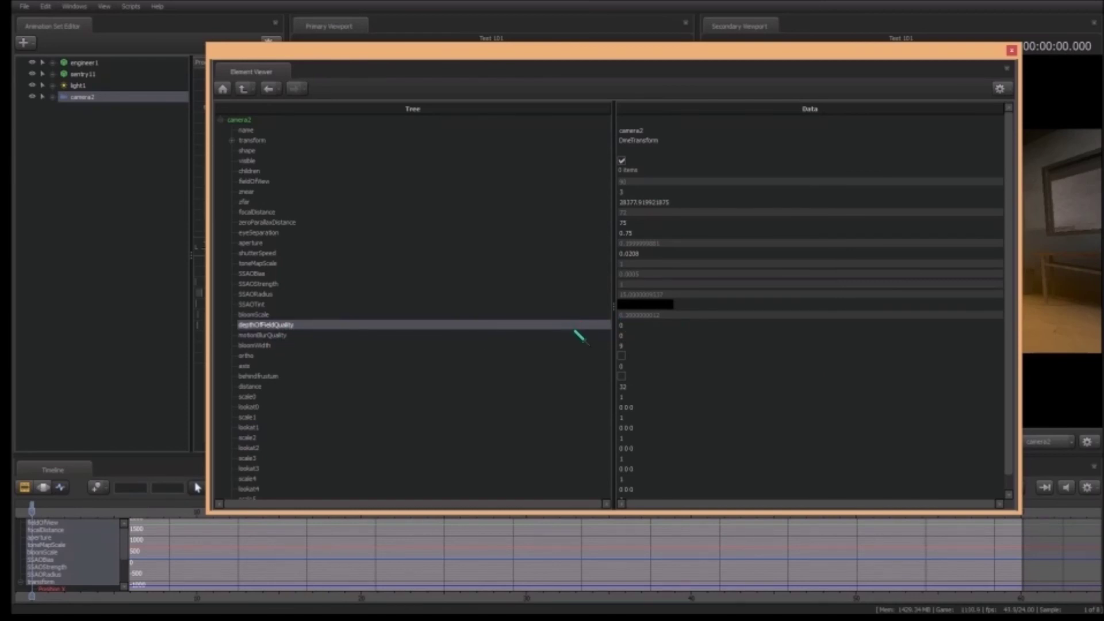
{"action": "left_click", "coordinate": [624, 325]}
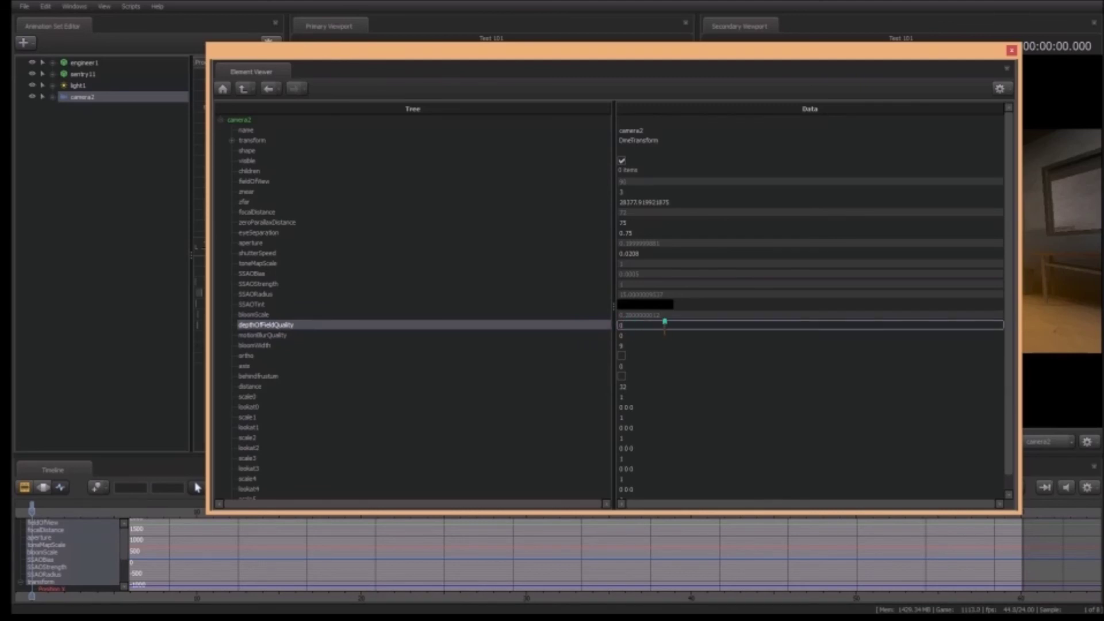
{"action": "key", "text": "BackSpace"}
{"action": "type", "text": "5"}
{"action": "key", "text": "Return"}
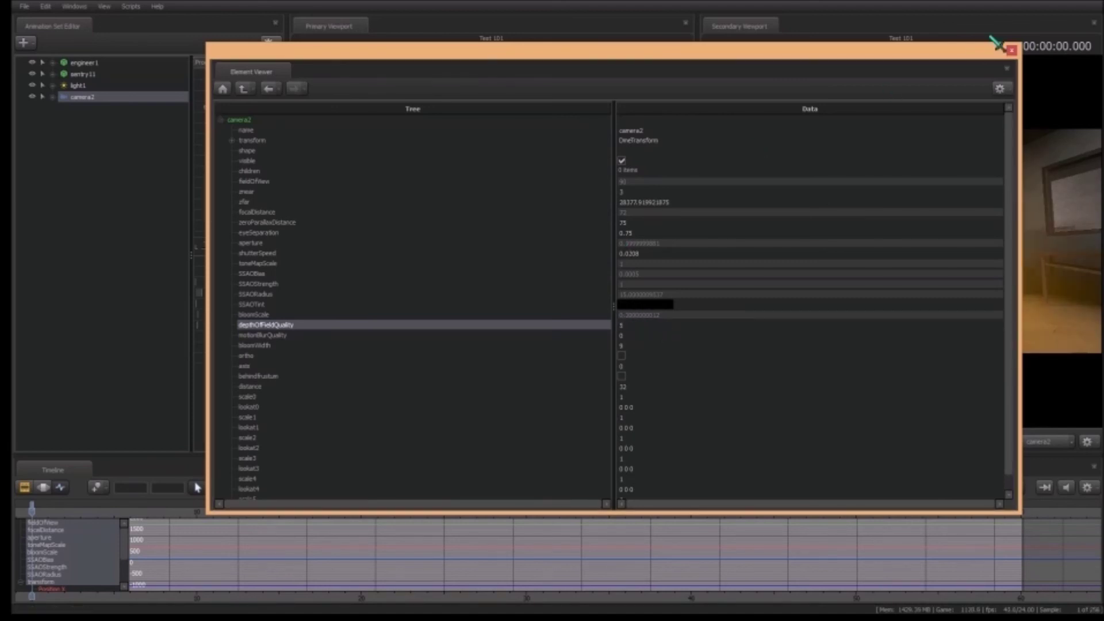
{"action": "left_click_drag", "start_coordinate": [1003, 52], "coordinate": [920, 300]}
{"action": "left_click", "coordinate": [958, 299]}
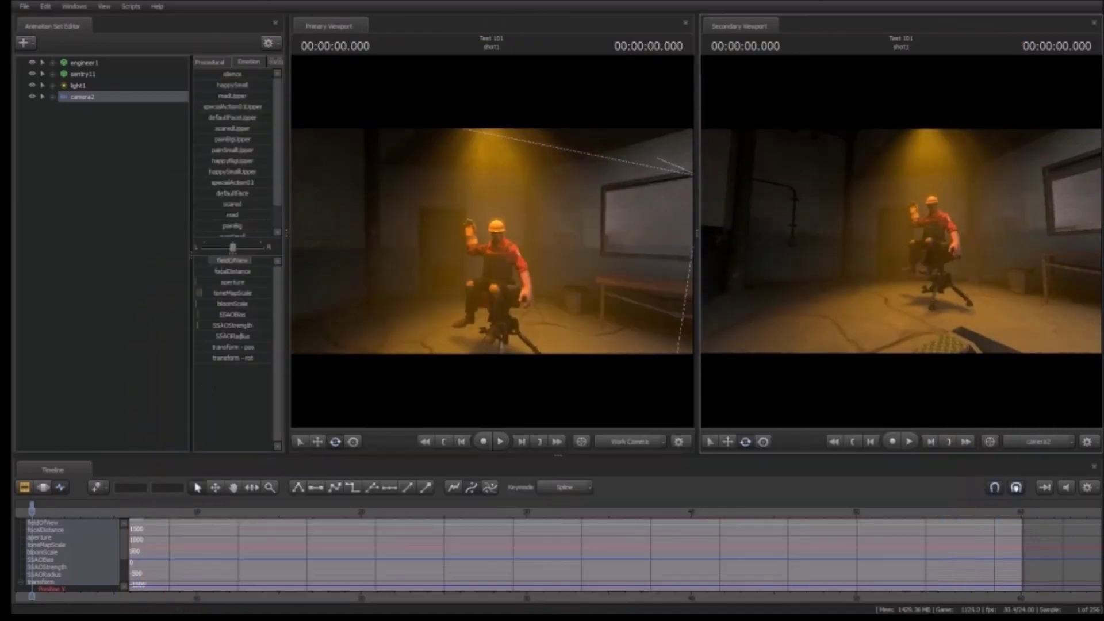
- Frame camera2 in the primary viewport, examine its placement, then deselect it and bring the view back to the seated engineer
{"action": "key", "text": "f"}
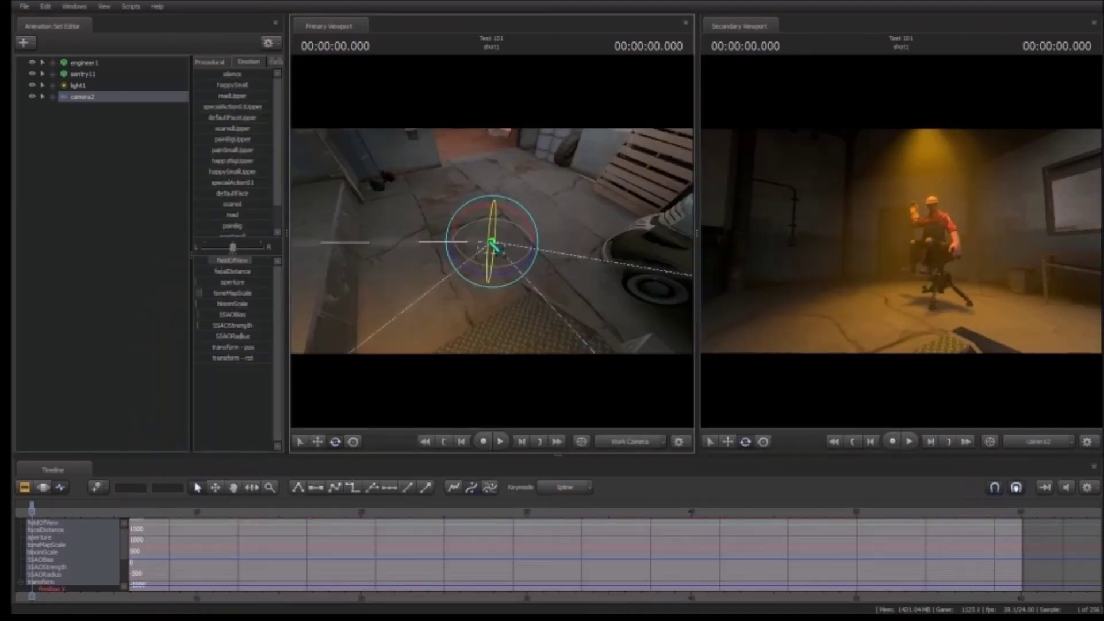
{"action": "mouse_move", "coordinate": [493, 241]}
{"action": "left_mouse_down"}
{"action": "mouse_move", "coordinate": [601, 213]}
{"action": "mouse_move", "coordinate": [529, 218]}
{"action": "mouse_move", "coordinate": [538, 192]}
{"action": "mouse_move", "coordinate": [561, 204]}
{"action": "mouse_move", "coordinate": [580, 189]}
{"action": "mouse_move", "coordinate": [557, 193]}
{"action": "mouse_move", "coordinate": [650, 198]}
{"action": "mouse_move", "coordinate": [496, 242]}
{"action": "left_mouse_up"}
{"action": "key", "text": "w"}
{"action": "key", "text": "a"}
{"action": "key", "text": "d"}
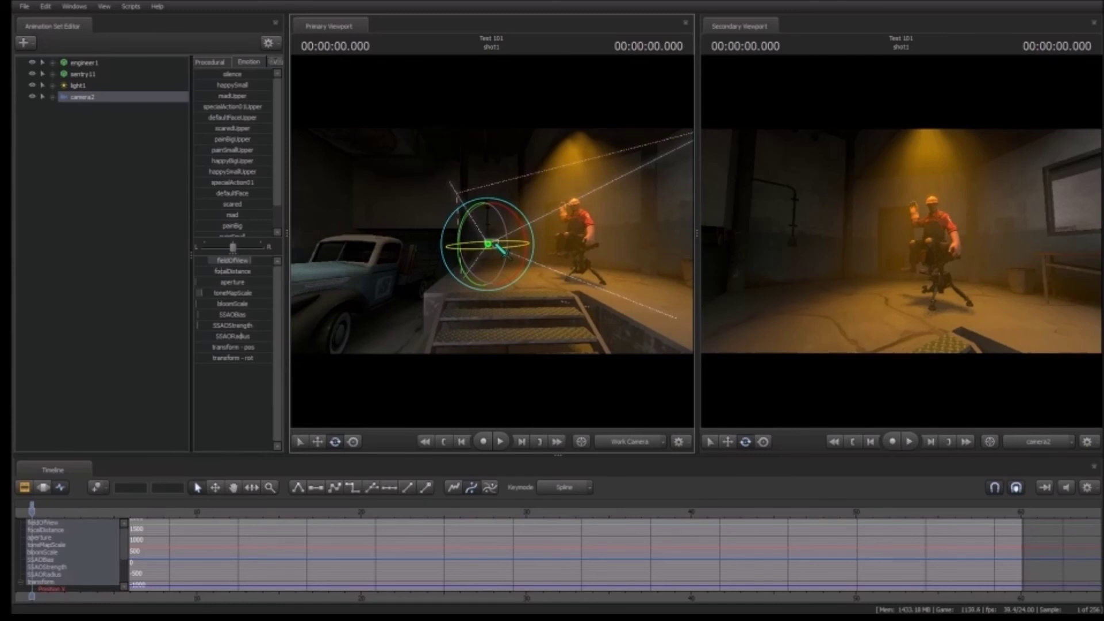
{"action": "left_click", "coordinate": [98, 162]}
{"action": "key", "text": "w"}
{"action": "left_click_drag", "start_coordinate": [402, 248], "coordinate": [483, 245]}
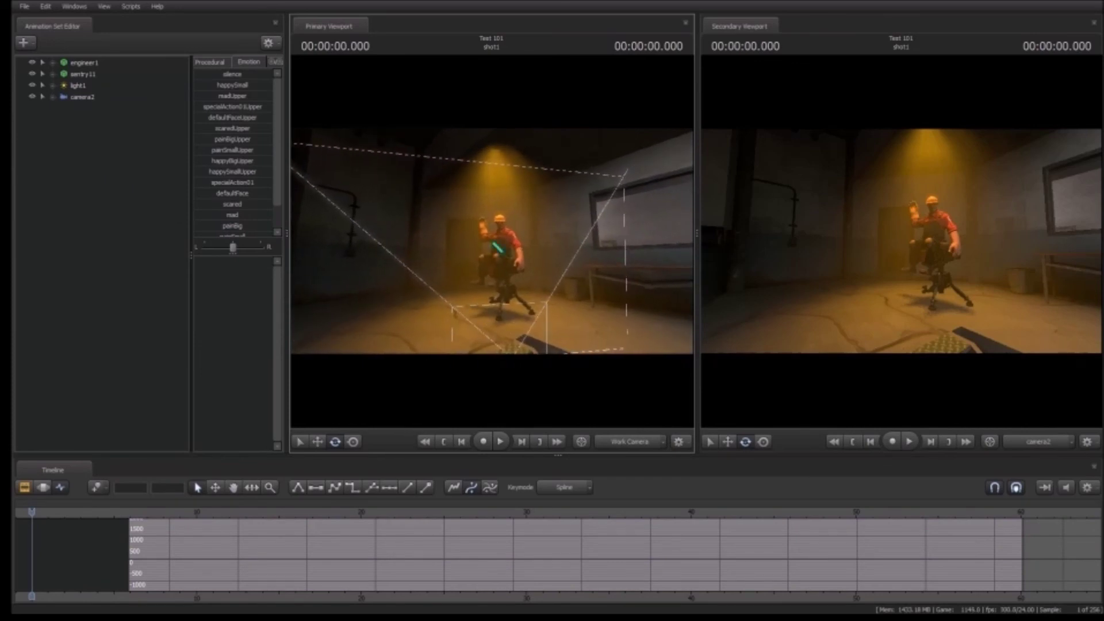
- Start a poster export of the scene, saving the modified document first
{"action": "left_click", "coordinate": [23, 6]}
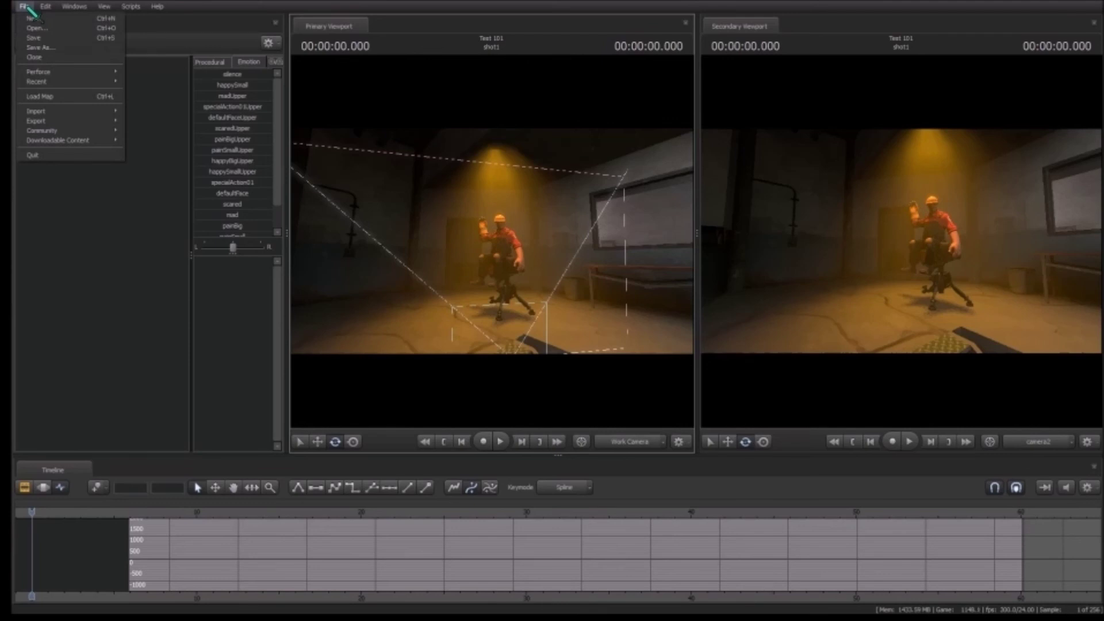
{"action": "mouse_move", "coordinate": [91, 120]}
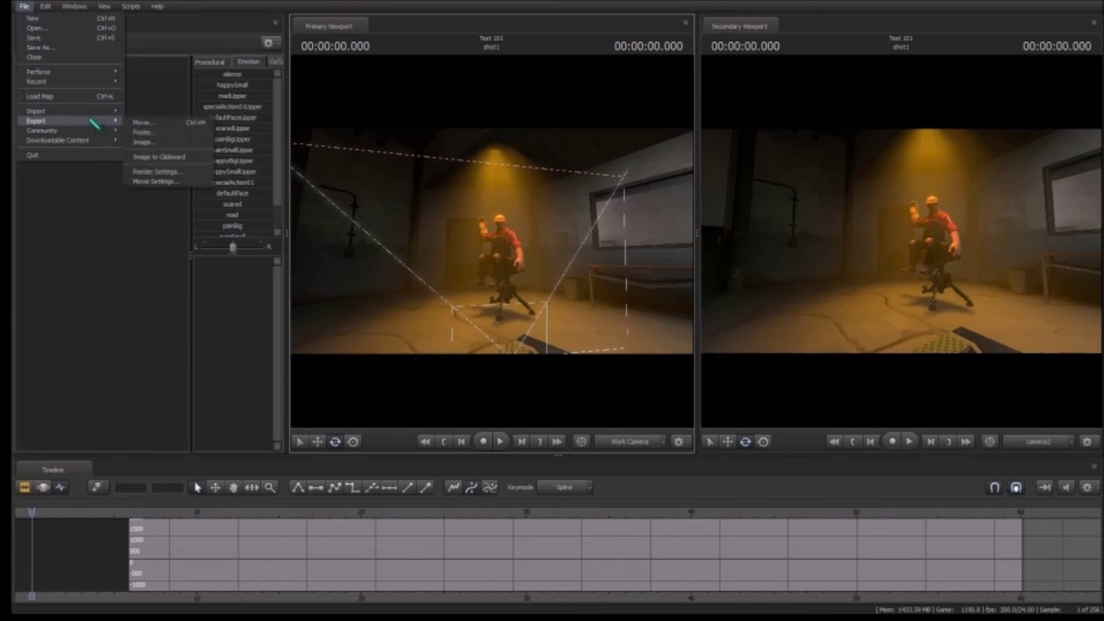
{"action": "left_click", "coordinate": [168, 141]}
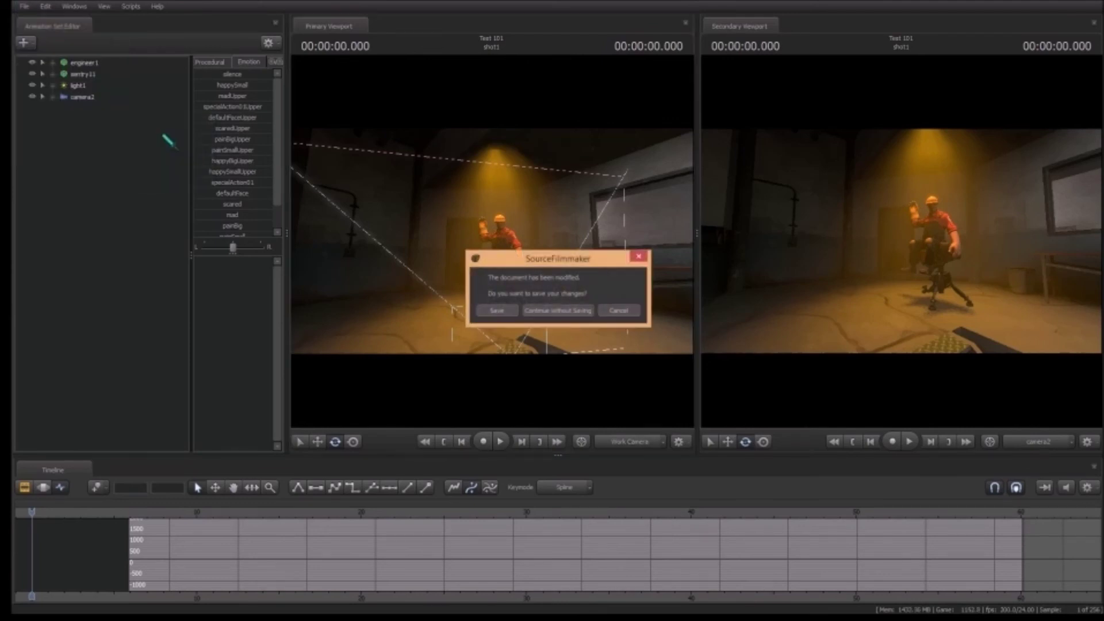
{"action": "left_click", "coordinate": [501, 311]}
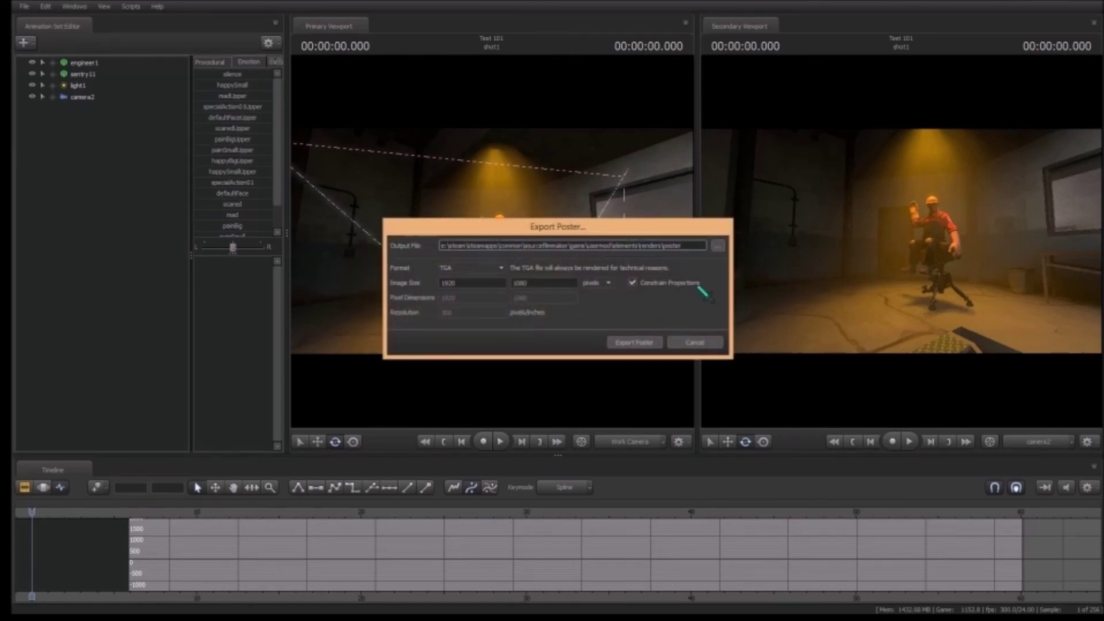
- Set the poster's output file to "Engineer Sitting On Sentry" in the [SFM] Posters folder under Pictures
{"action": "left_click", "coordinate": [717, 246]}
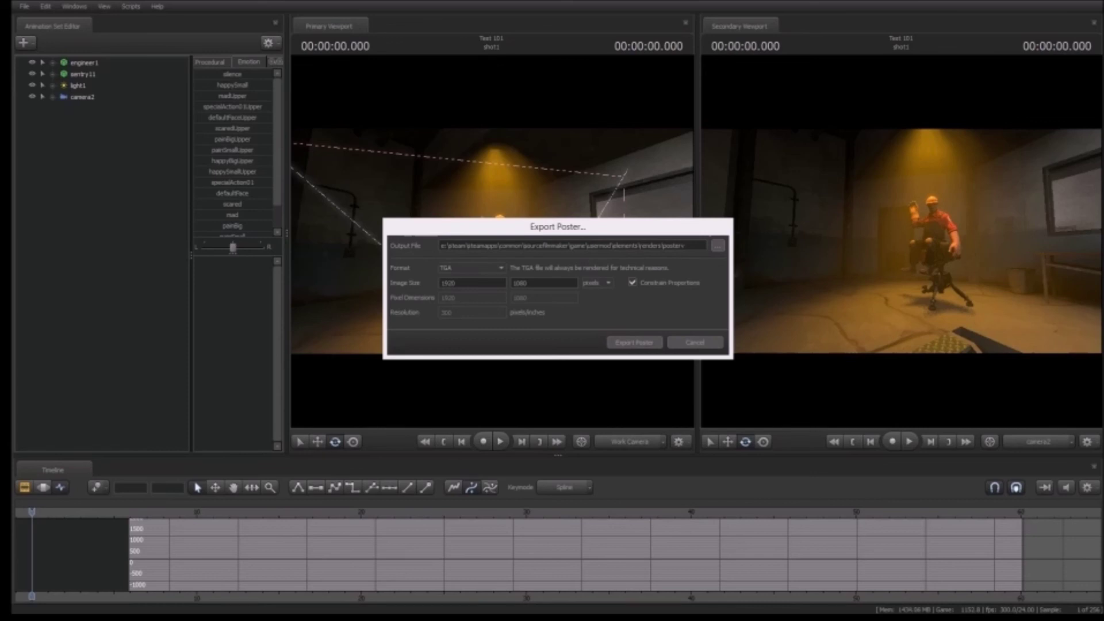
{"action": "left_click", "coordinate": [838, 281]}
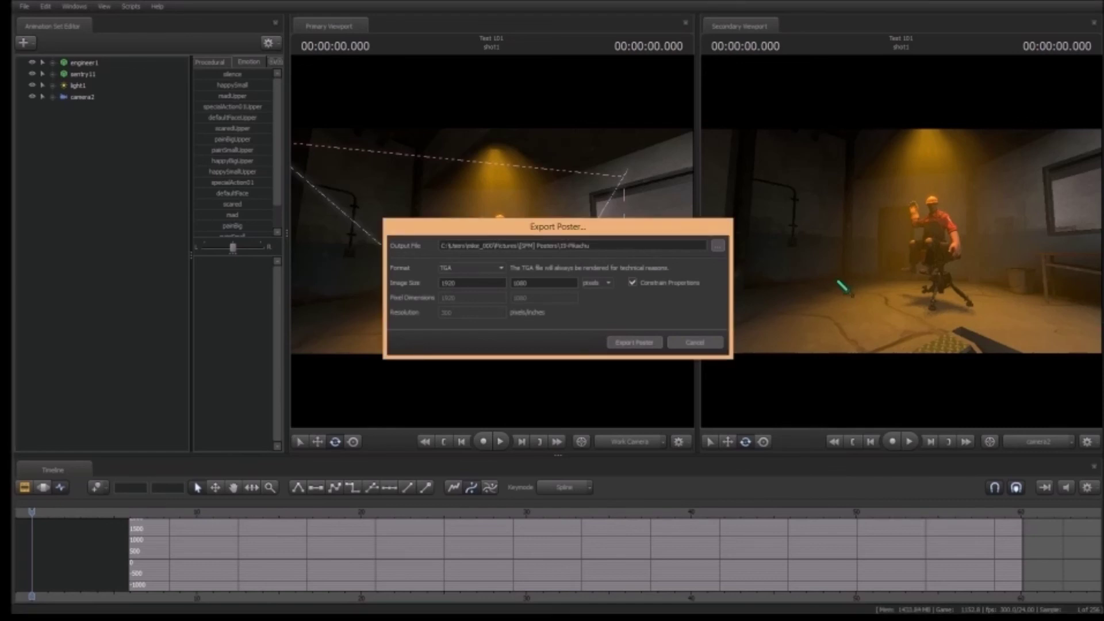
{"action": "left_click", "coordinate": [603, 244]}
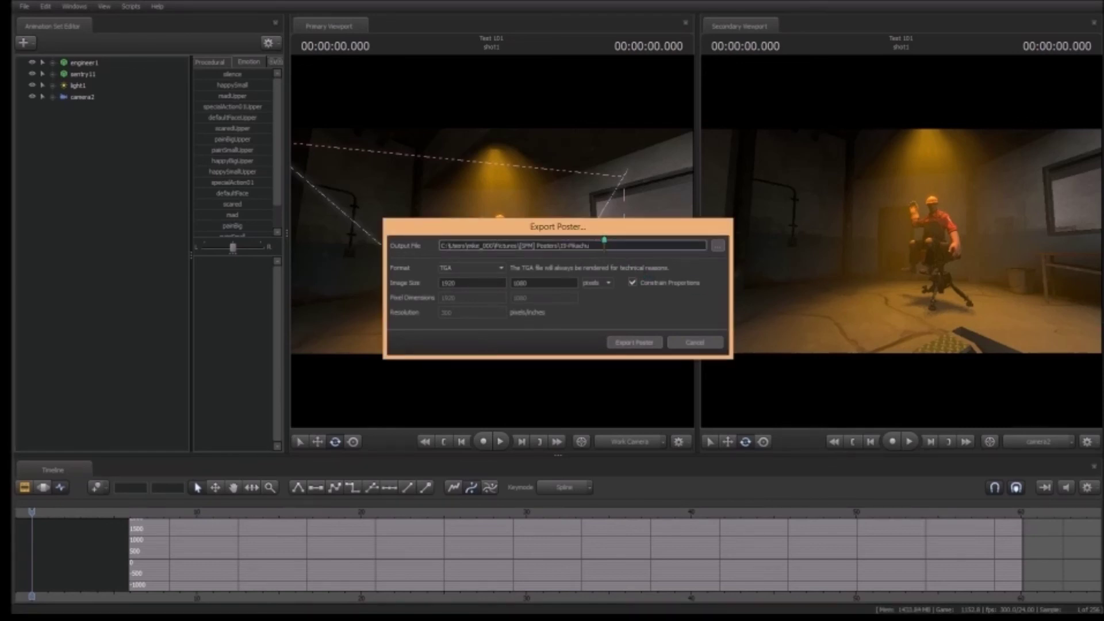
{"action": "key", "text": "BackSpace"}
{"action": "key", "text": "BackSpace"}
{"action": "key", "text": "BackSpace"}
{"action": "key", "text": "BackSpace"}
{"action": "key", "text": "BackSpace"}
{"action": "key", "text": "BackSpace"}
{"action": "key", "text": "BackSpace"}
{"action": "key", "text": "BackSpace"}
{"action": "key", "text": "BackSpace"}
{"action": "key", "text": "BackSpace"}
{"action": "type", "text": "Engineer Sitting On Sentry"}
{"action": "left_click_drag", "start_coordinate": [661, 246], "coordinate": [631, 238]}
{"action": "key", "text": "BackSpace"}
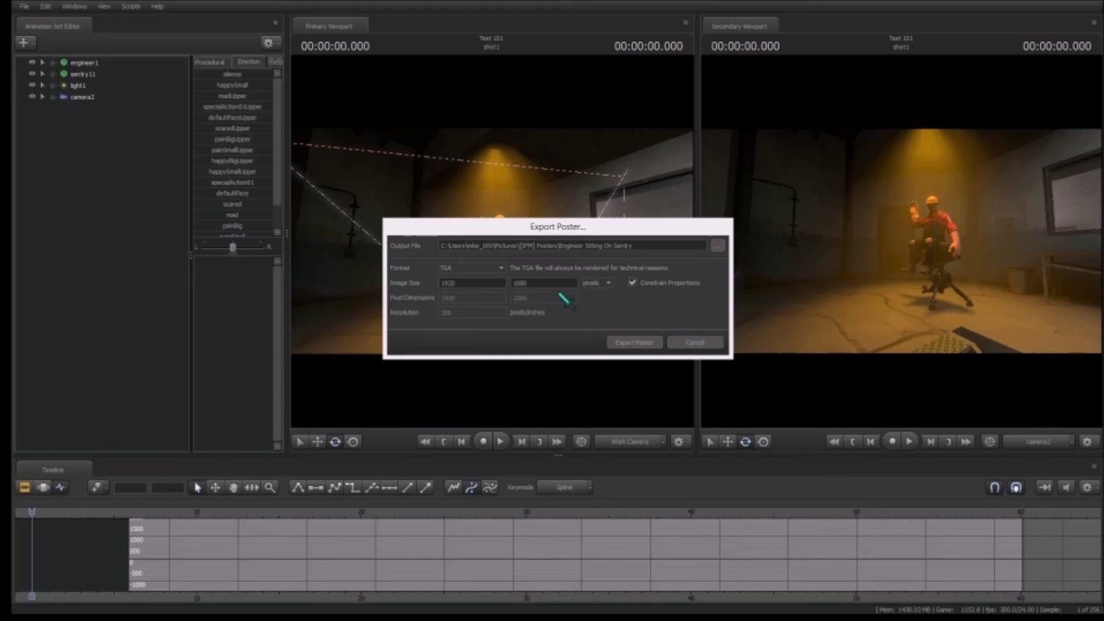
- Set the poster format to JPEG and export it at 1920 by 1080 pixels
{"action": "left_click", "coordinate": [499, 268]}
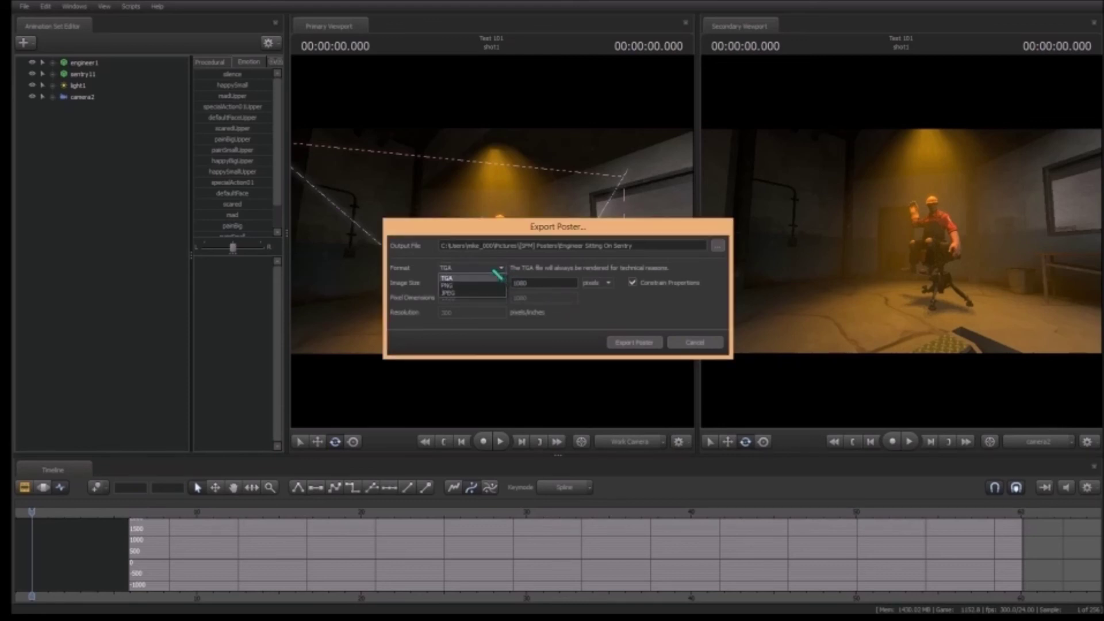
{"action": "left_click", "coordinate": [456, 293]}
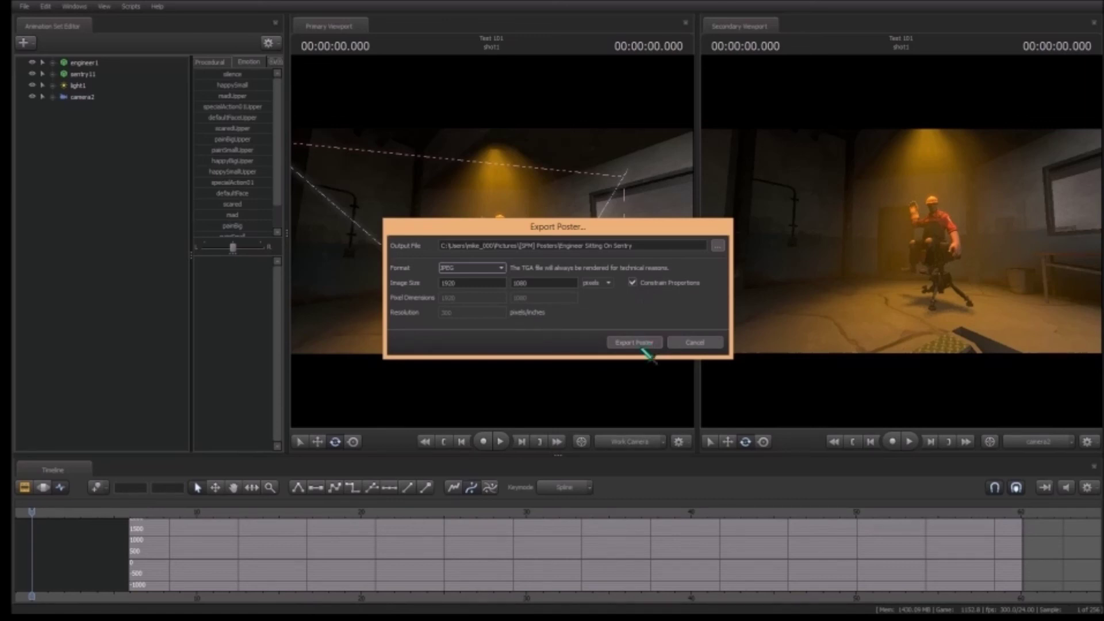
{"action": "left_click", "coordinate": [646, 344]}
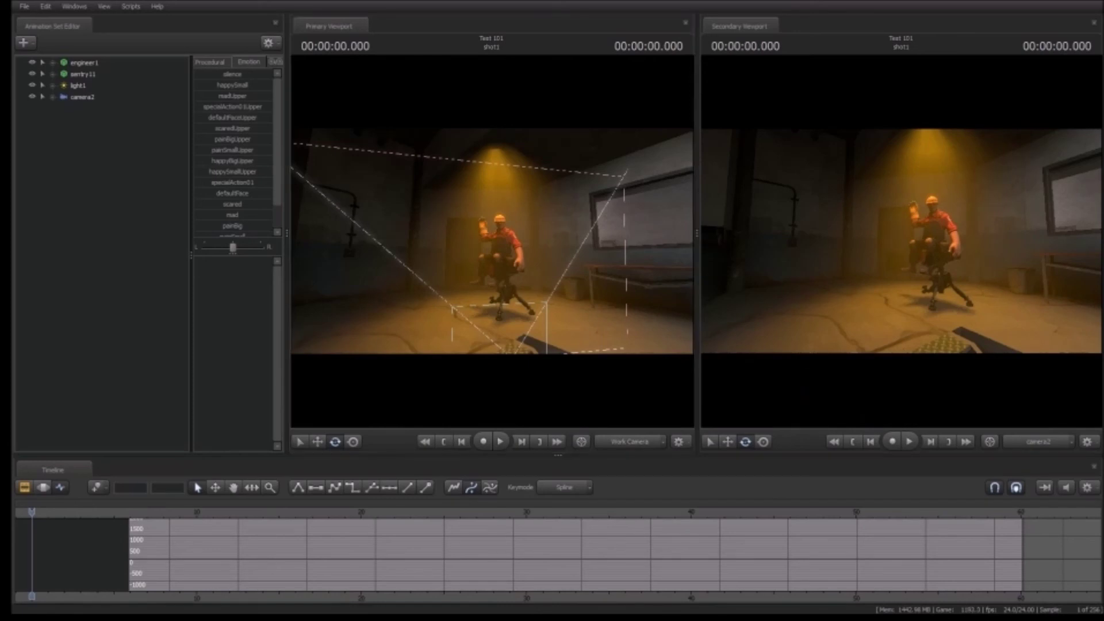
- Switch to File Explorer and open the [SFM] Posters folder inside Pictures
{"action": "left_click_drag", "start_coordinate": [1103, 173], "coordinate": [355, 106]}
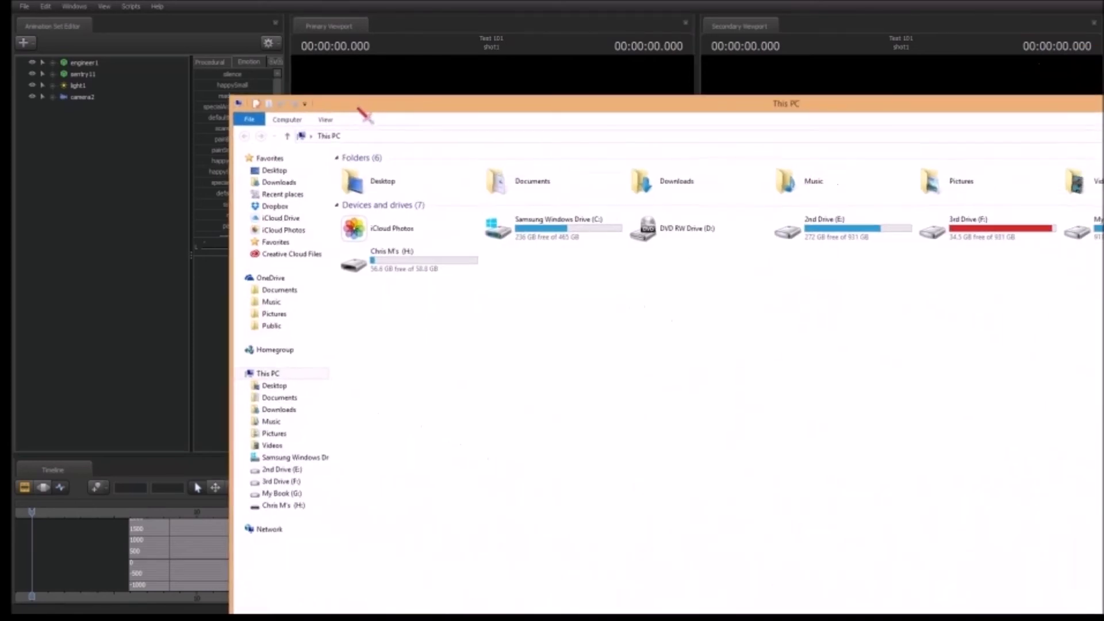
{"action": "double_click", "coordinate": [1080, 182]}
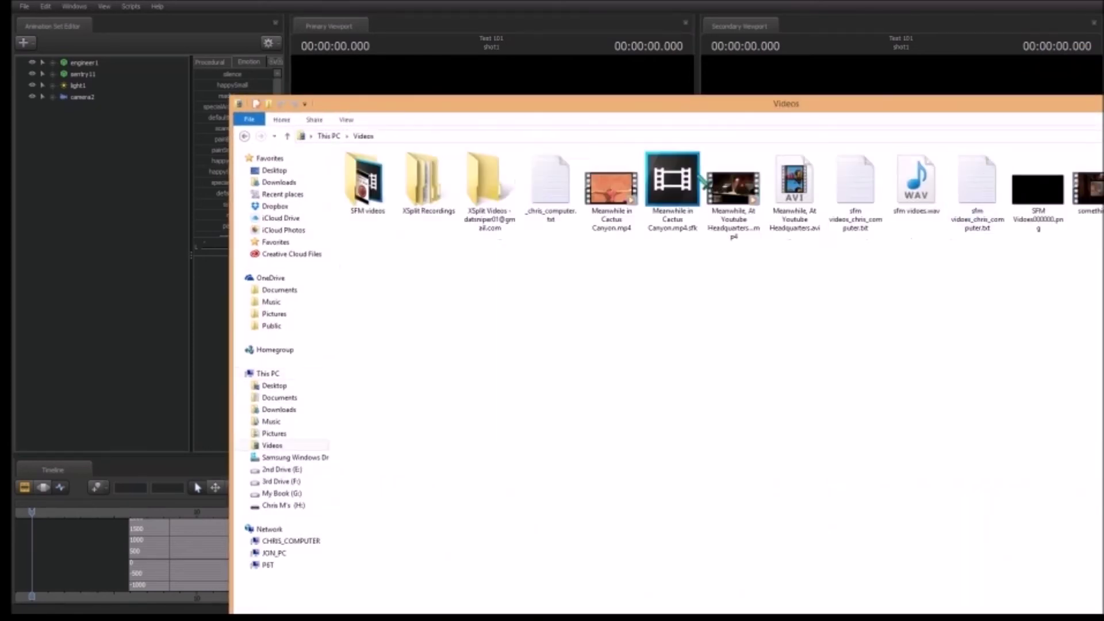
{"action": "left_click", "coordinate": [379, 191]}
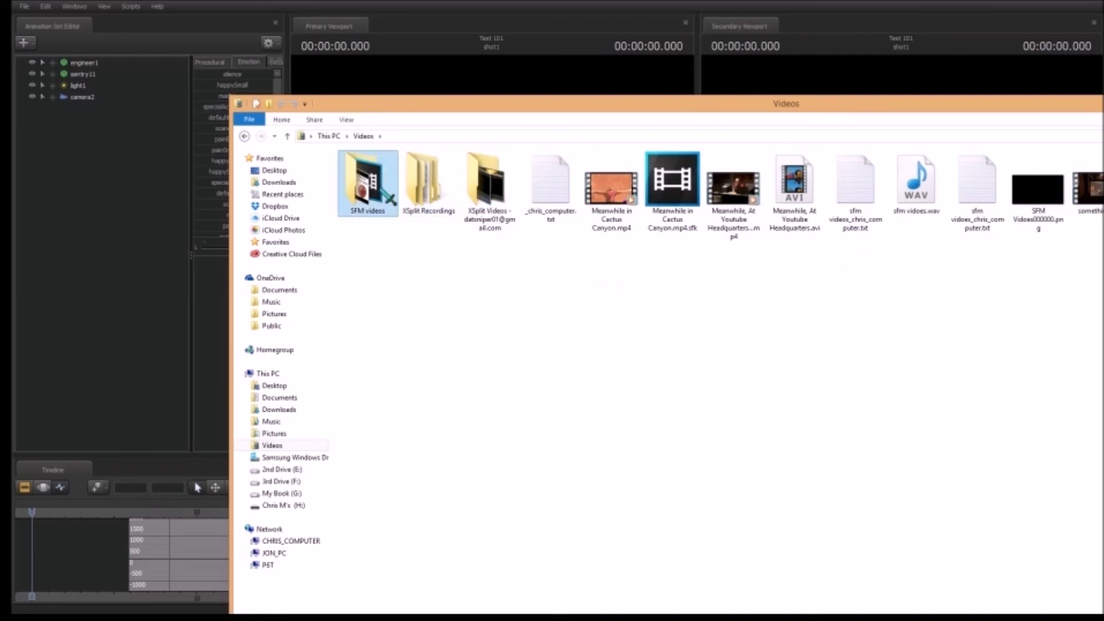
{"action": "left_click", "coordinate": [329, 137]}
{"action": "double_click", "coordinate": [934, 183]}
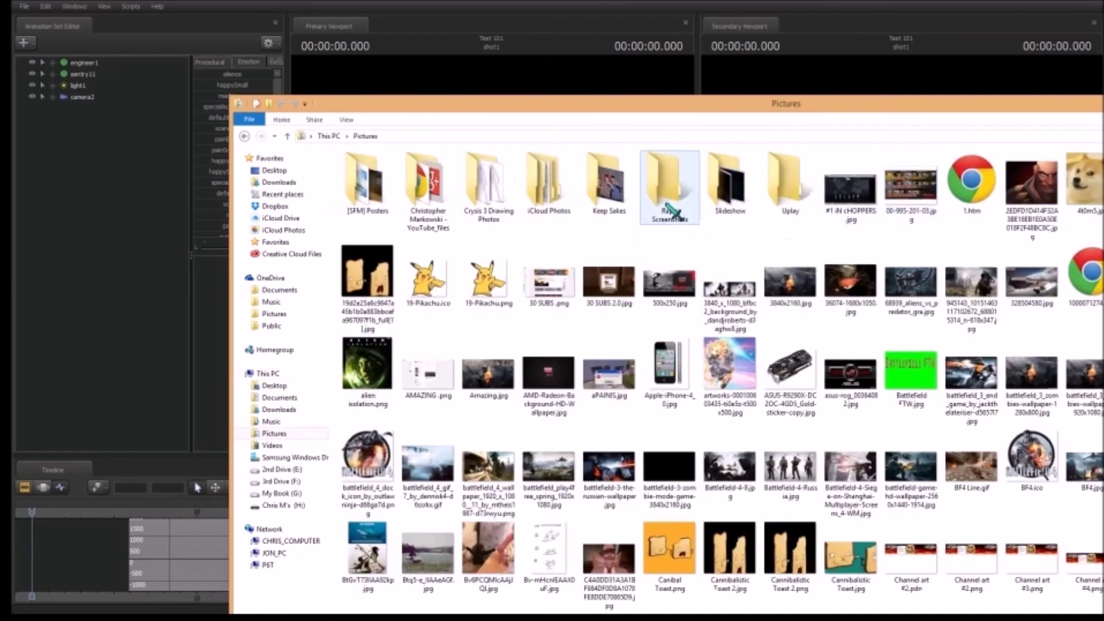
{"action": "left_click", "coordinate": [374, 189]}
{"action": "double_click", "coordinate": [374, 190]}
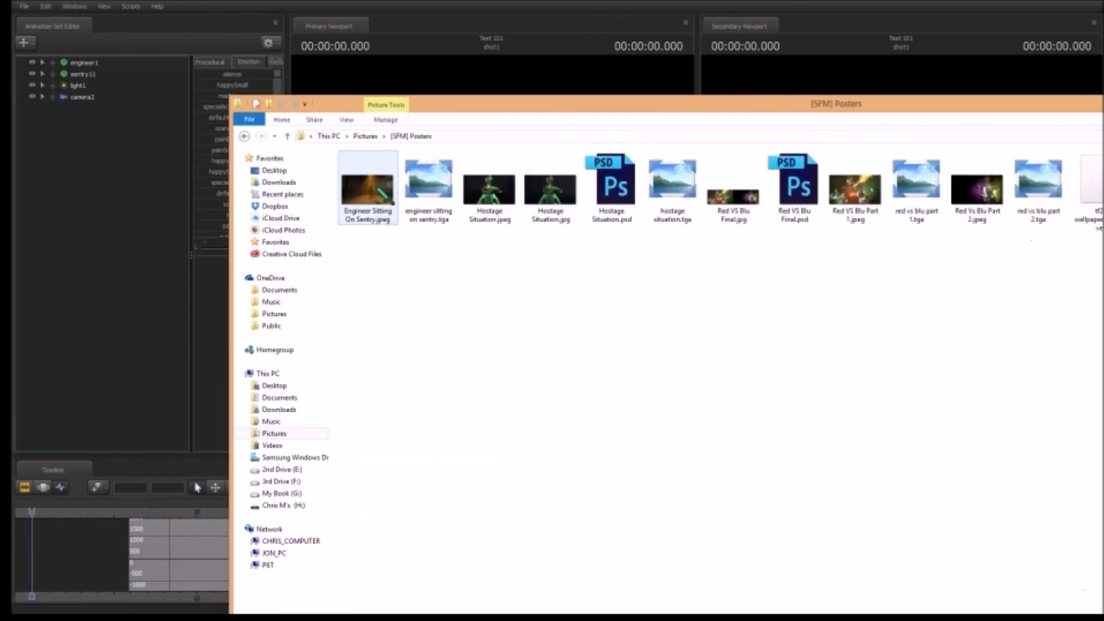
- Open Engineer Sitting On Sentry.jpeg to examine the rendered poster, then close the photo viewer
{"action": "double_click", "coordinate": [379, 193]}
{"action": "left_click", "coordinate": [819, 33]}
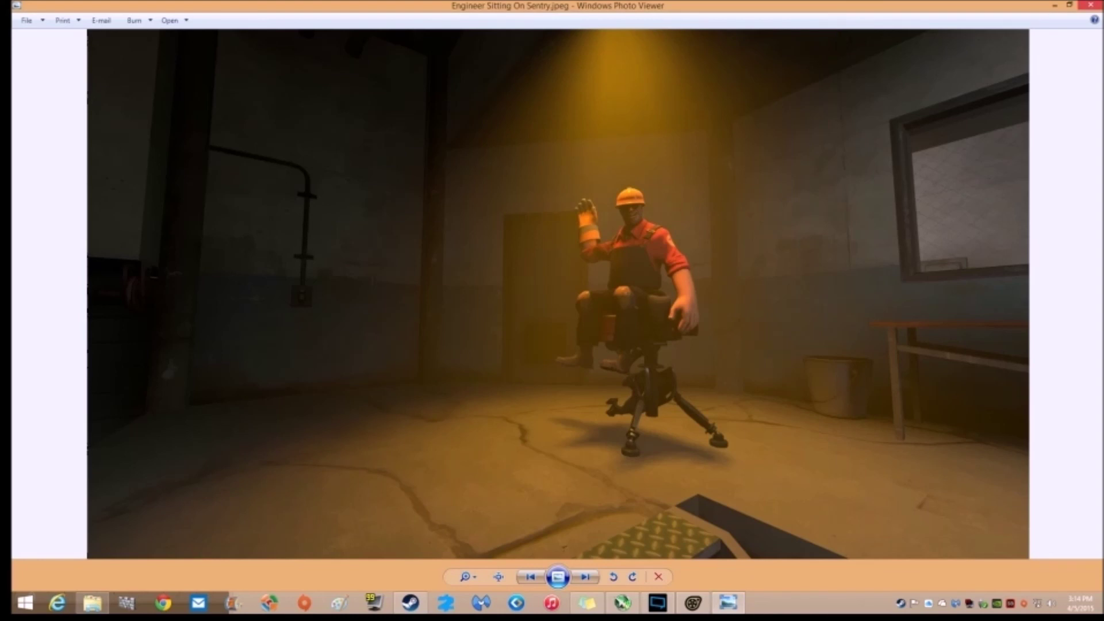
{"action": "left_click", "coordinate": [1091, 5]}
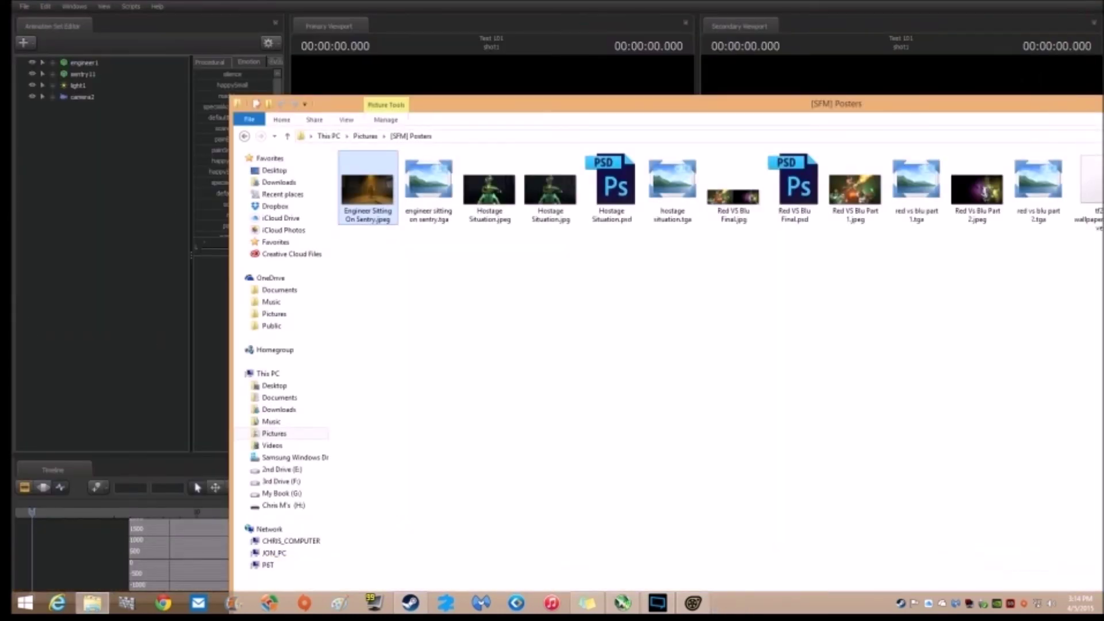